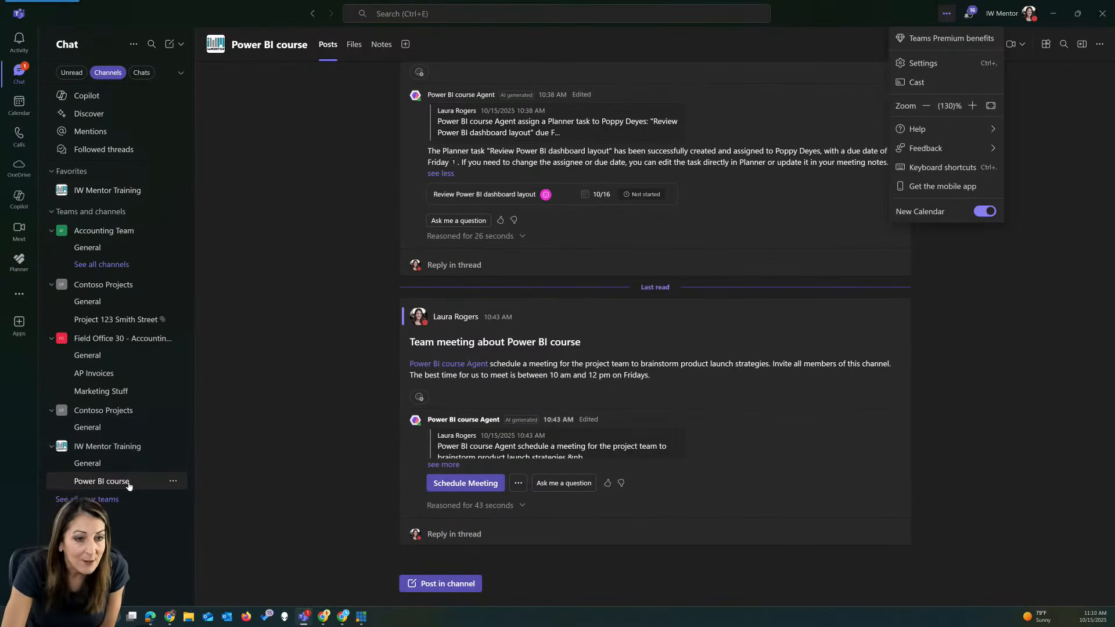
# - Collapse the Field Office 30 team and the first Contoso Projects team, and go to the agent's introduction post in the Power BI course channel
pyautogui.click(51, 339)
pyautogui.click(52, 284)
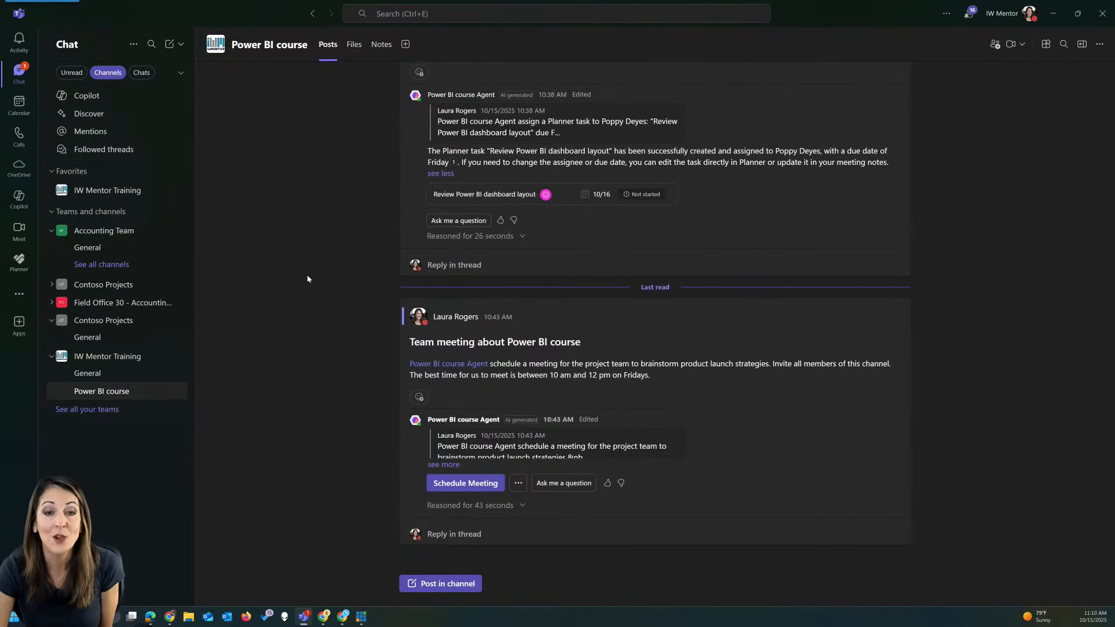
pyautogui.scroll(5, 333, 267)
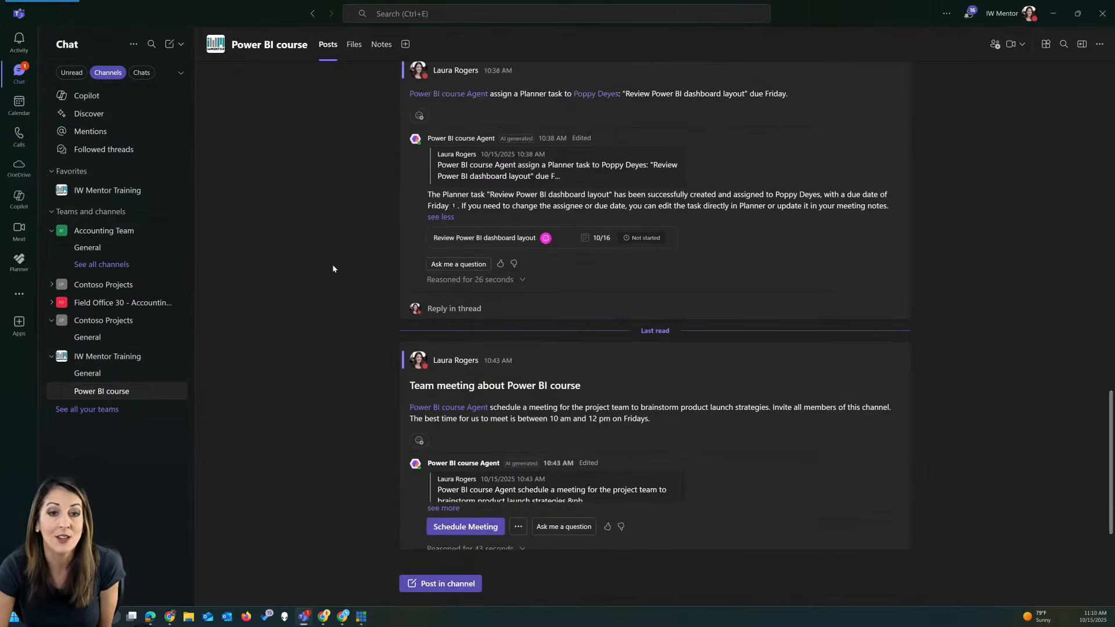
pyautogui.scroll(10, 333, 267)
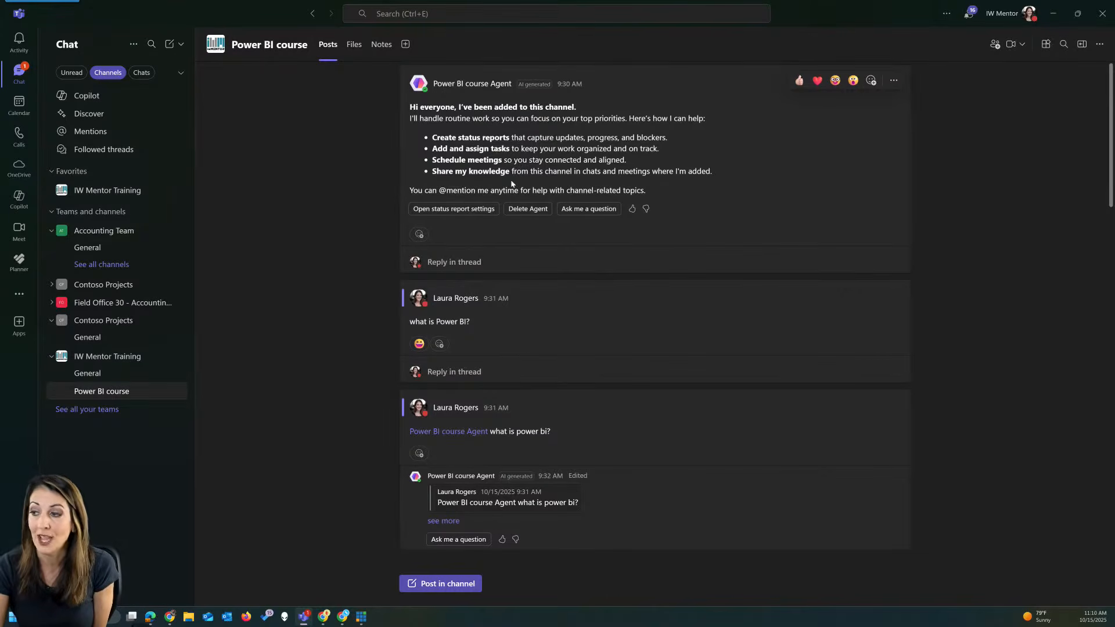
# - Open the channel agent's status report settings and review its customizable skills and knowledge sources
pyautogui.click(458, 211)
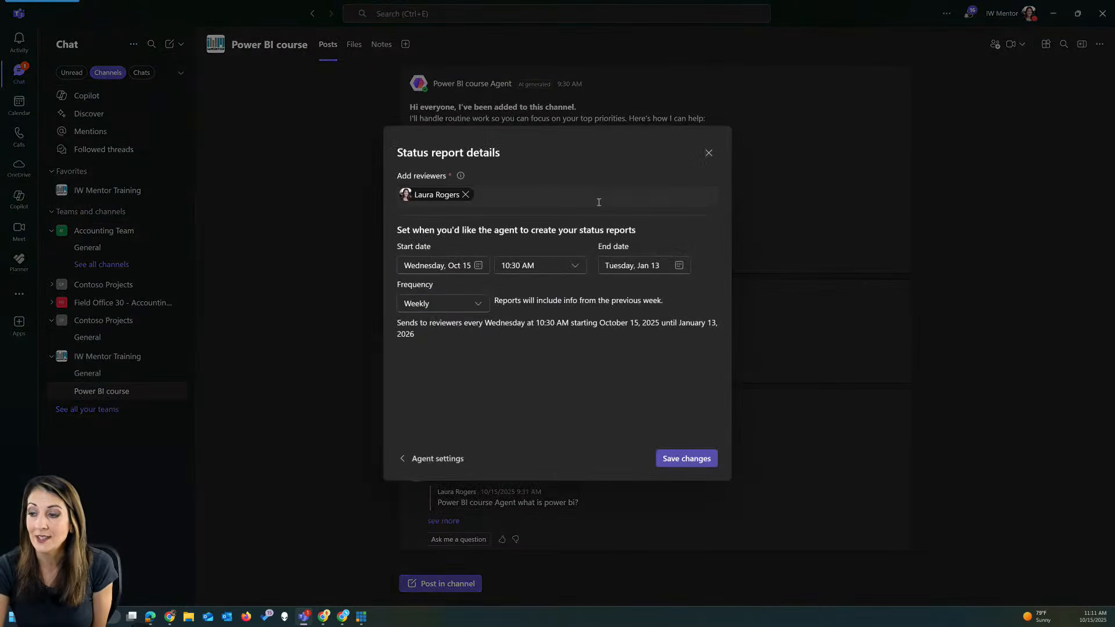
pyautogui.click(436, 459)
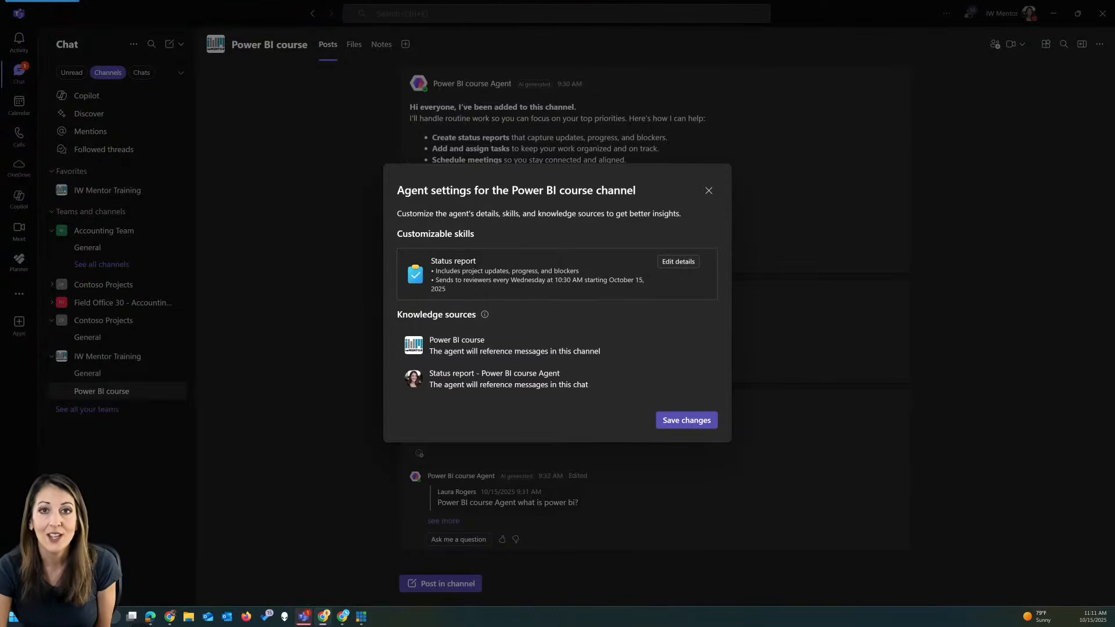
pyautogui.click(677, 263)
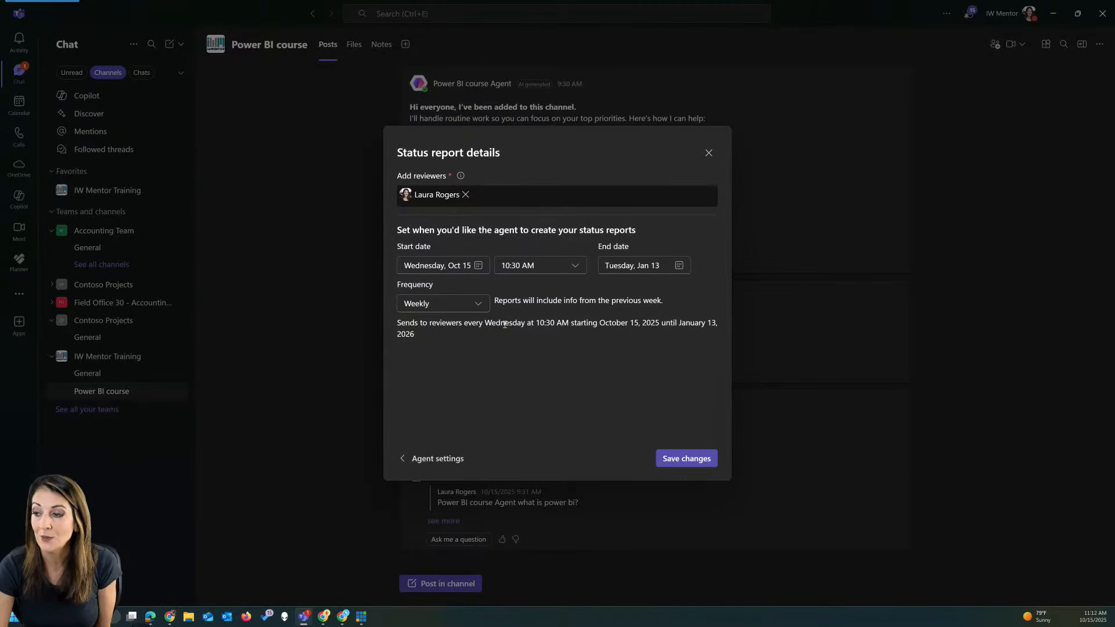
# - Set the status report time to 1:00 PM, add a second reviewer by name, and save the changes
pyautogui.click(575, 266)
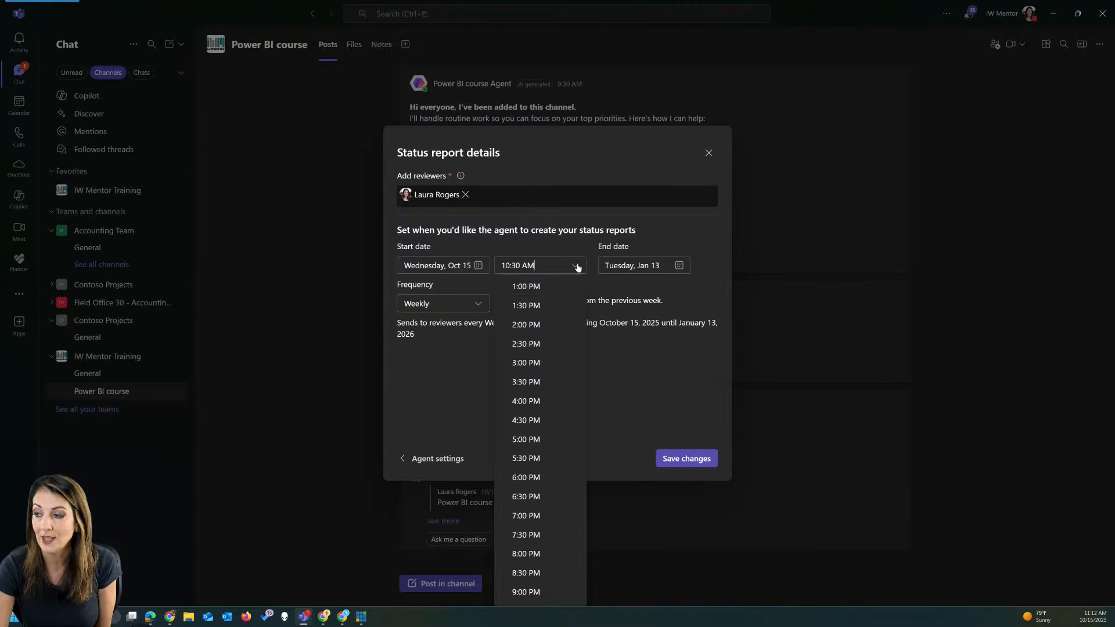
pyautogui.click(552, 286)
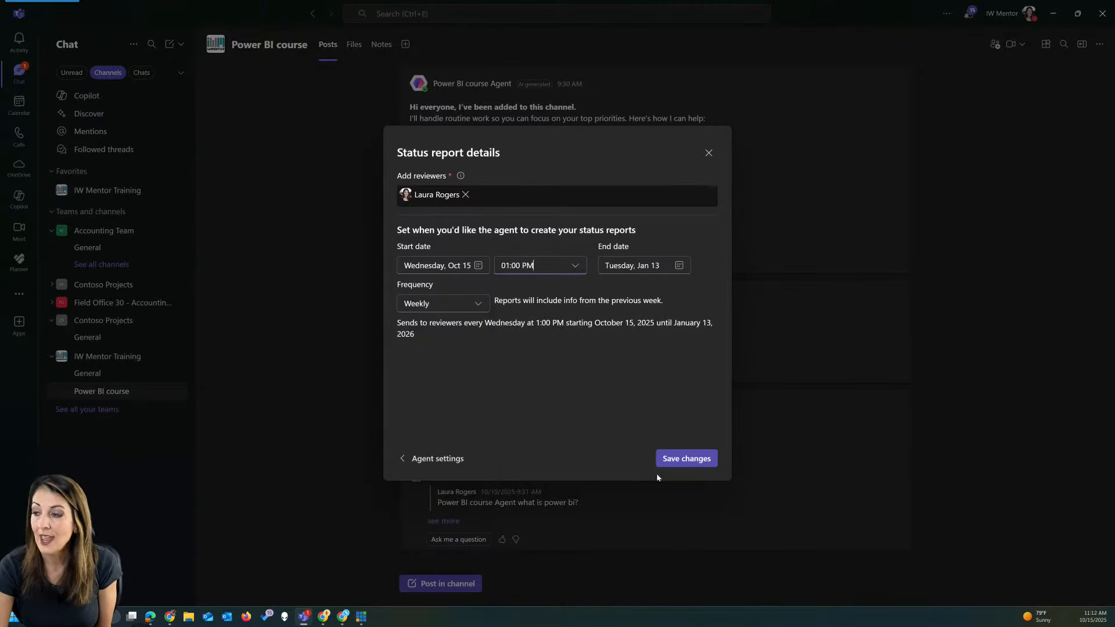
pyautogui.click(498, 191)
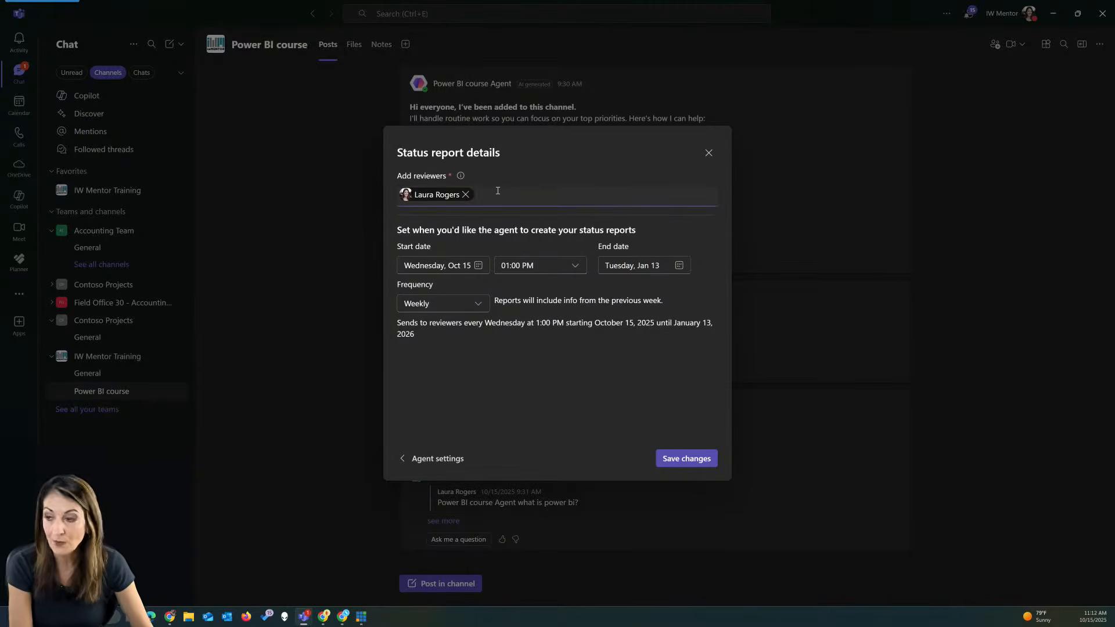
pyautogui.write('popp')
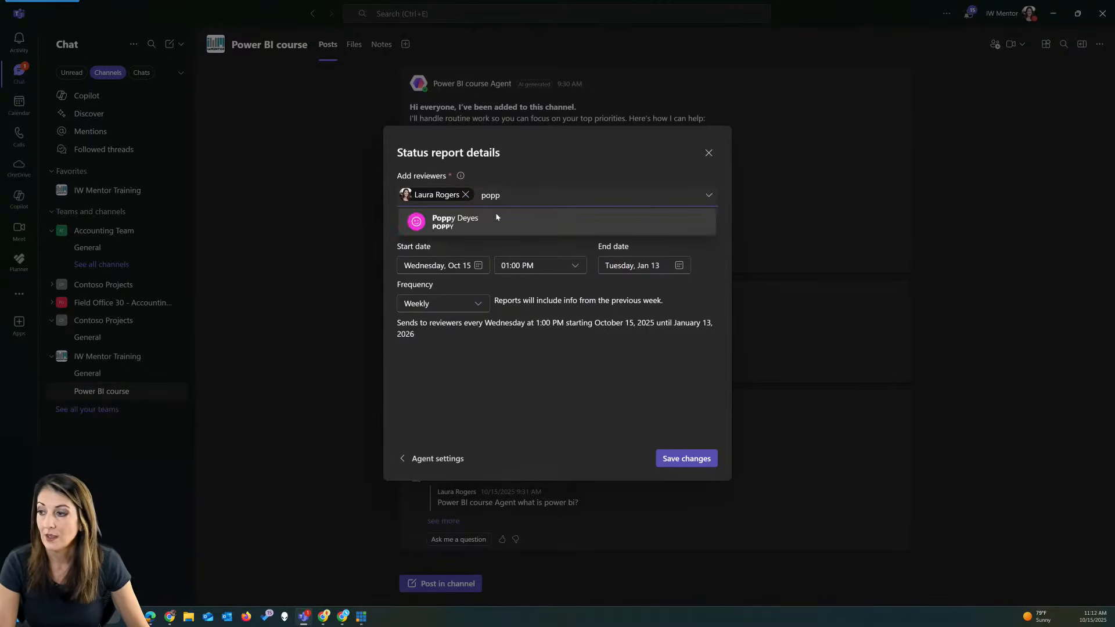
pyautogui.click(496, 216)
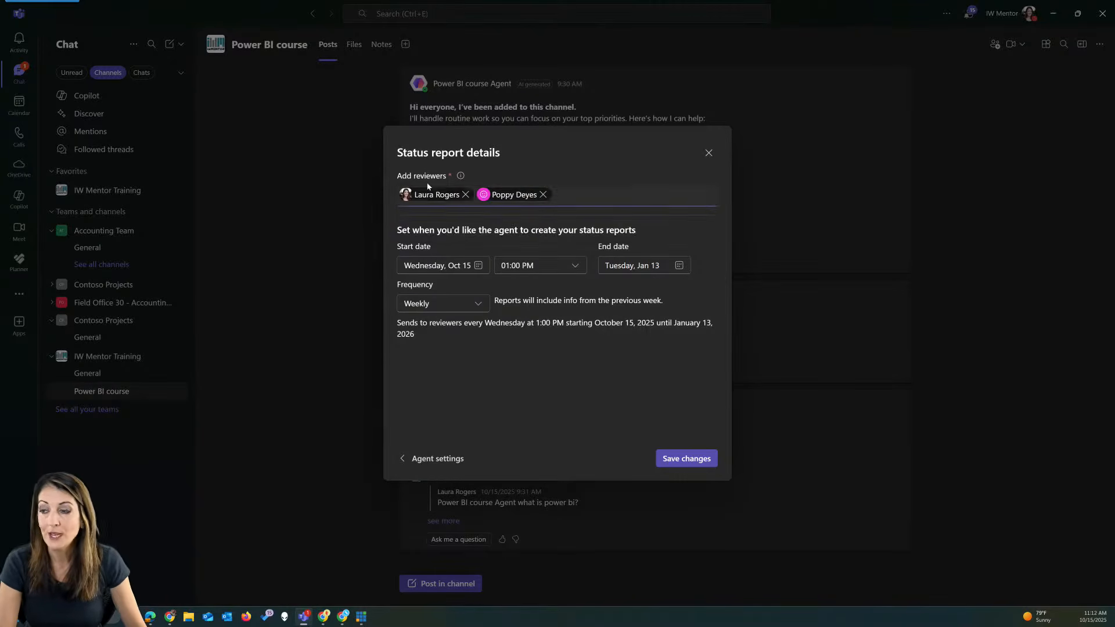
pyautogui.click(685, 459)
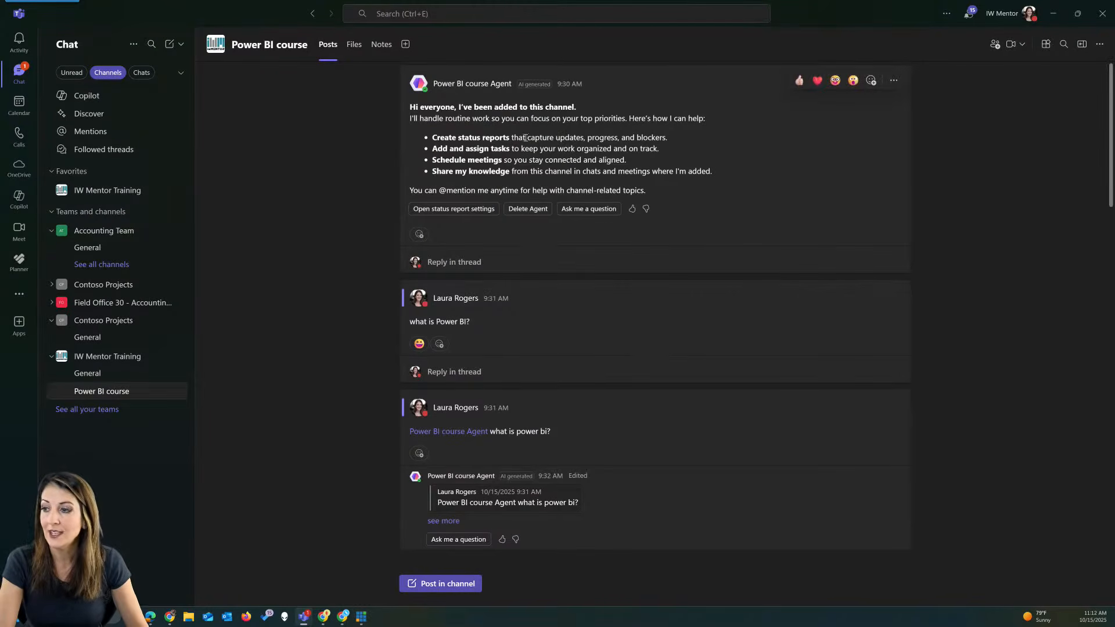
# - Expand the agent's full answer to the "what is power bi?" post and read it
pyautogui.click(420, 234)
pyautogui.click(354, 100)
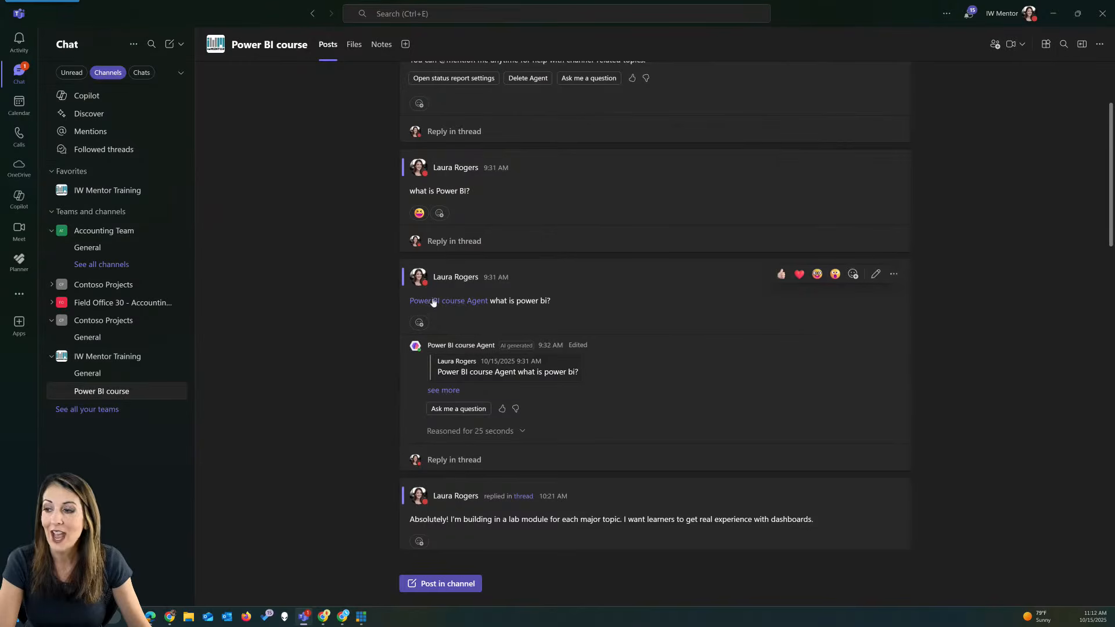
pyautogui.scroll(-1, 440, 301)
pyautogui.moveTo(440, 264)
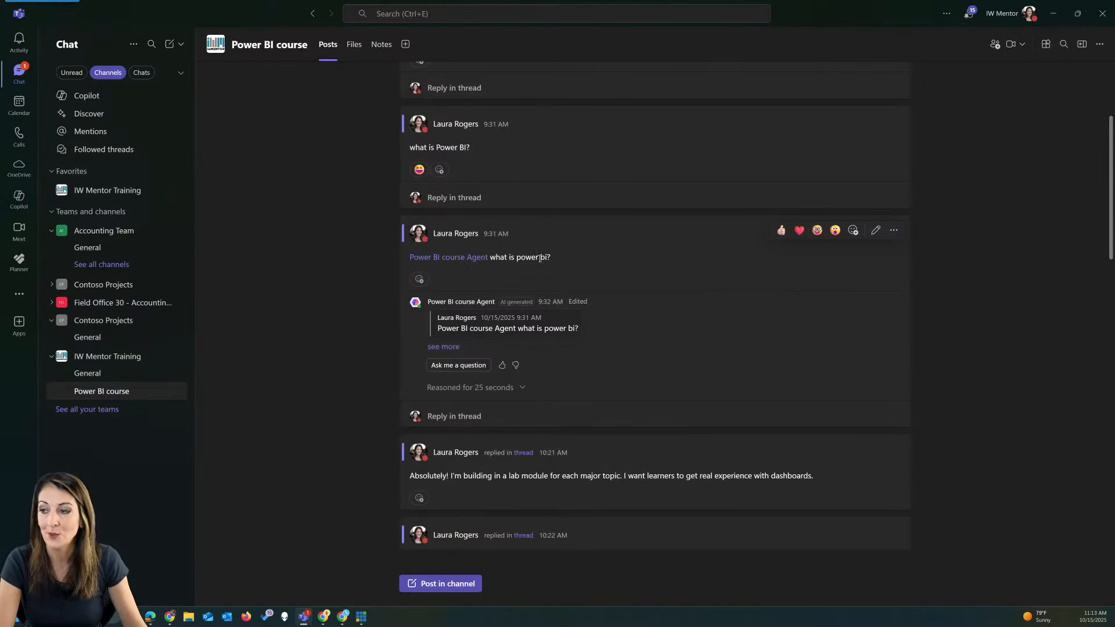
pyautogui.click(443, 347)
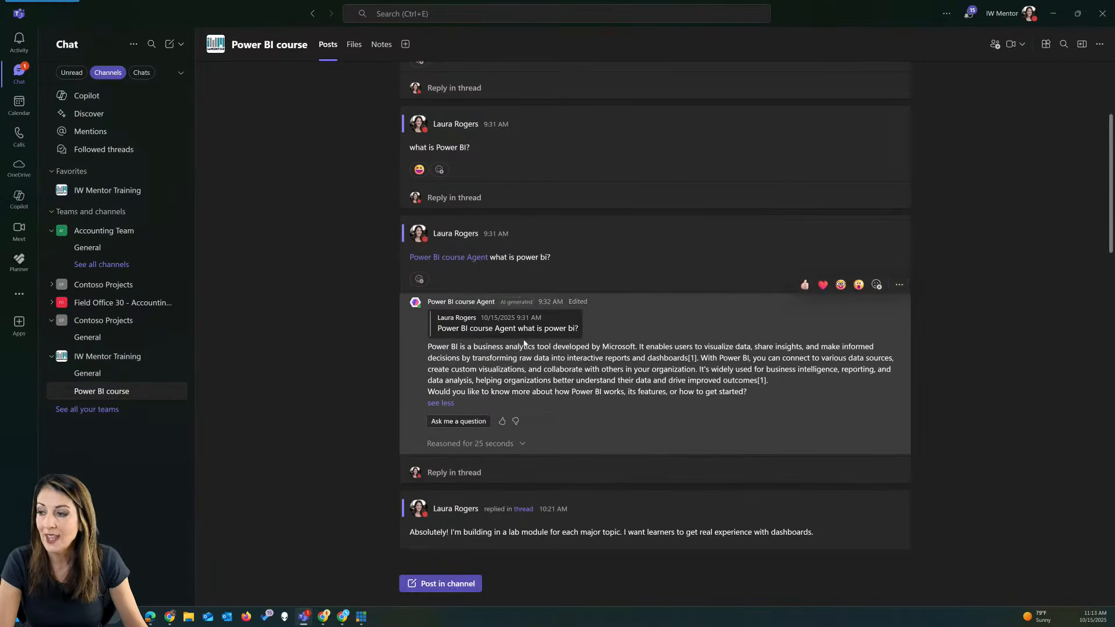
pyautogui.scroll(-2, 524, 343)
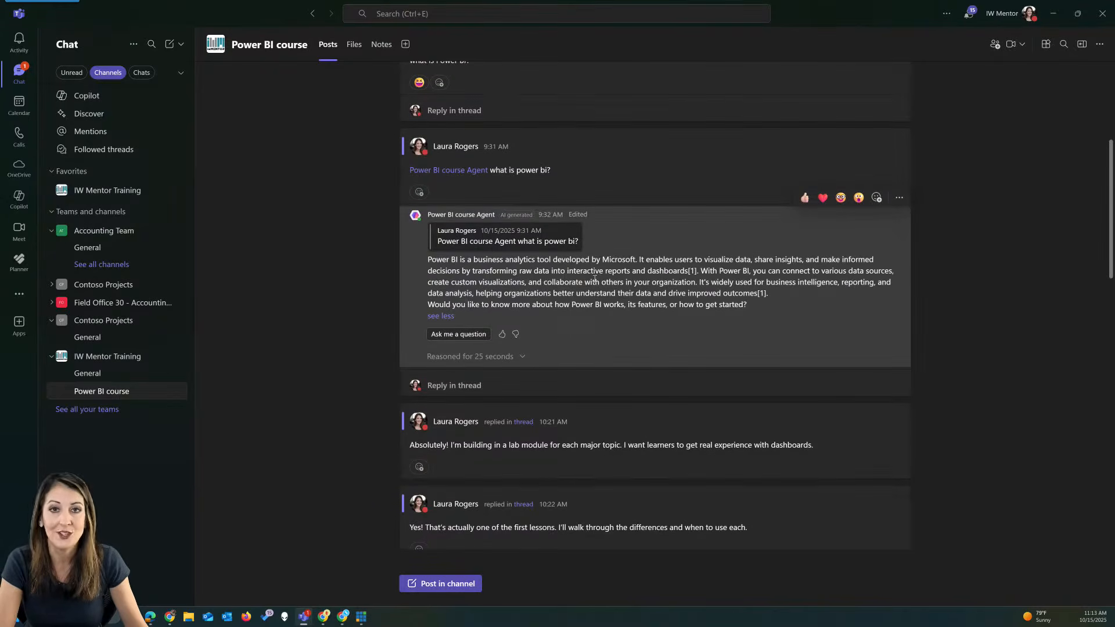
pyautogui.scroll(-2, 595, 280)
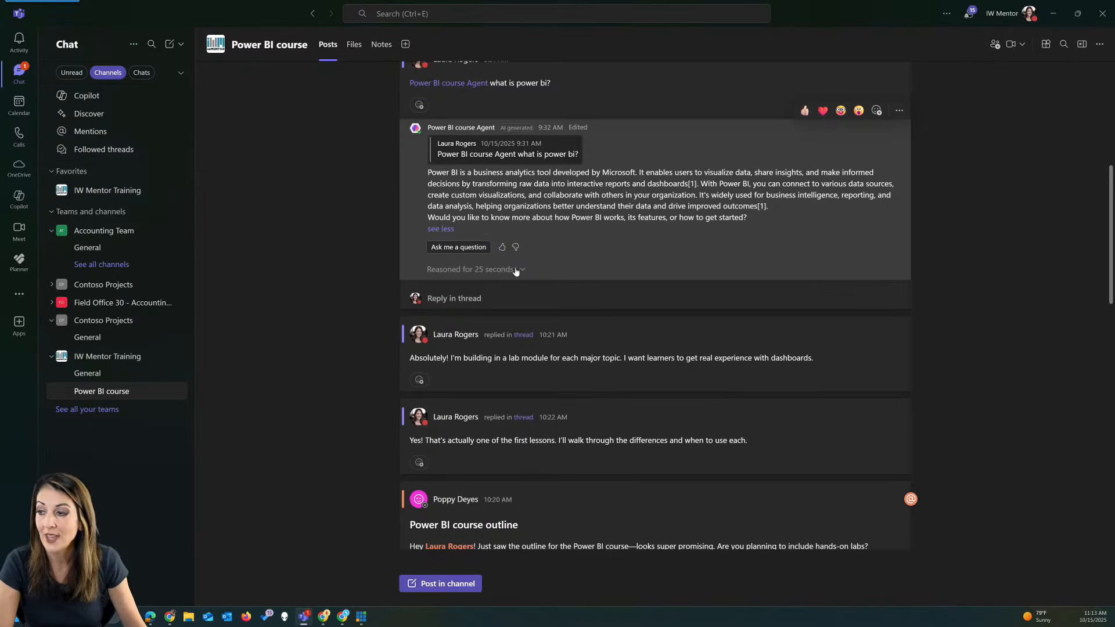
# - Examine the reasoning steps behind the agent's Power BI answer and collapse them again
pyautogui.scroll(-2, 514, 270)
pyautogui.click(507, 184)
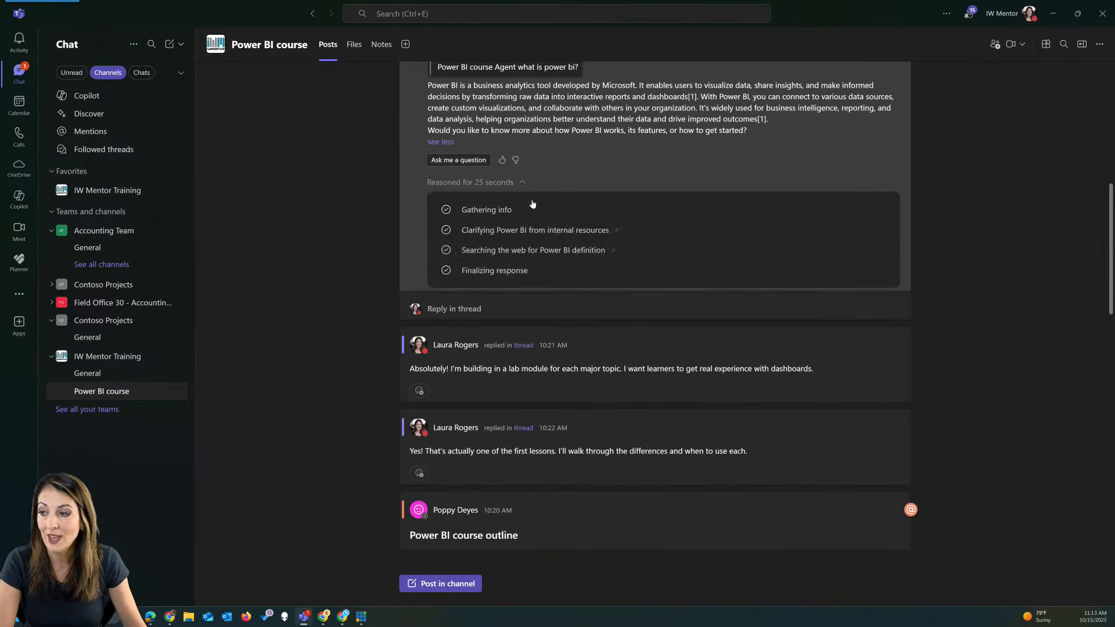
pyautogui.click(519, 184)
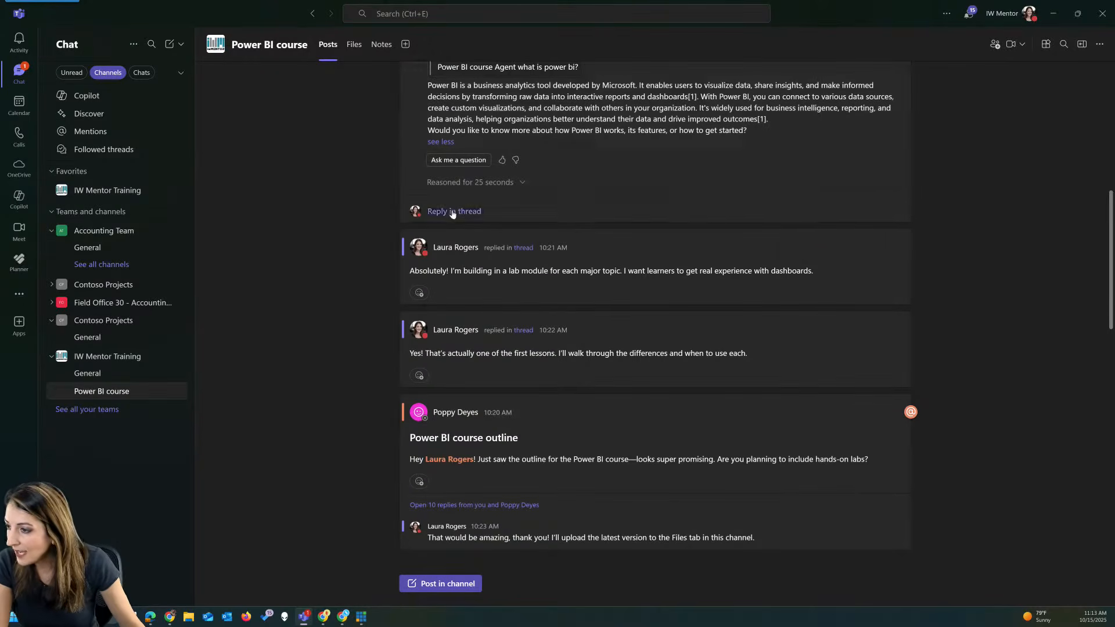
pyautogui.click(455, 212)
pyautogui.click(946, 231)
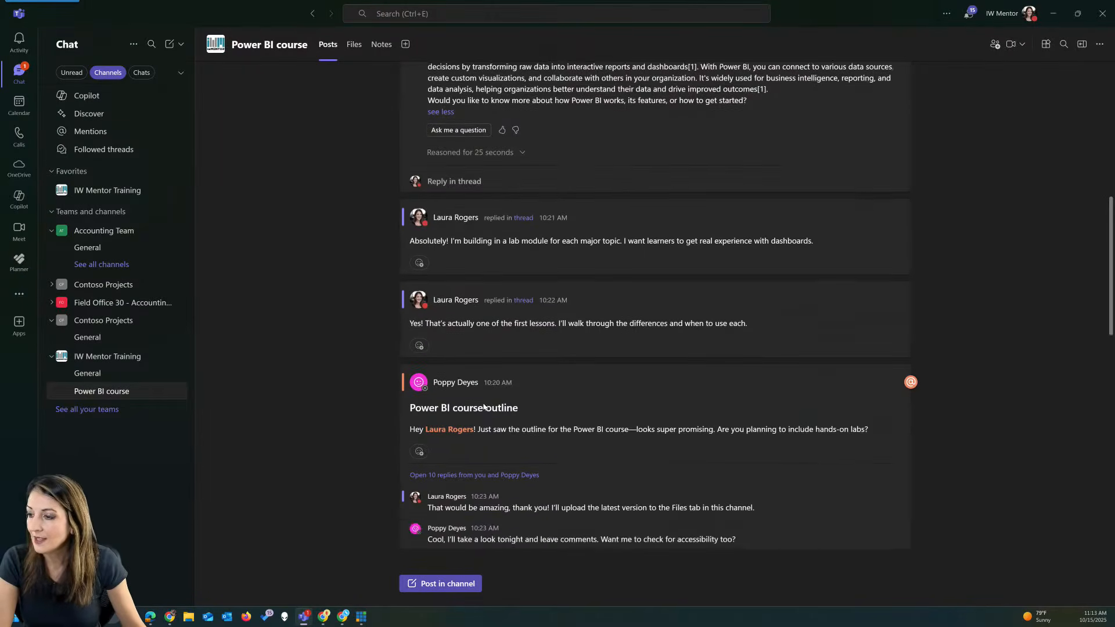
# - Read all replies to the "Power BI course outline" post and check the files stored in the Power BI course channel
pyautogui.scroll(-2, 511, 205)
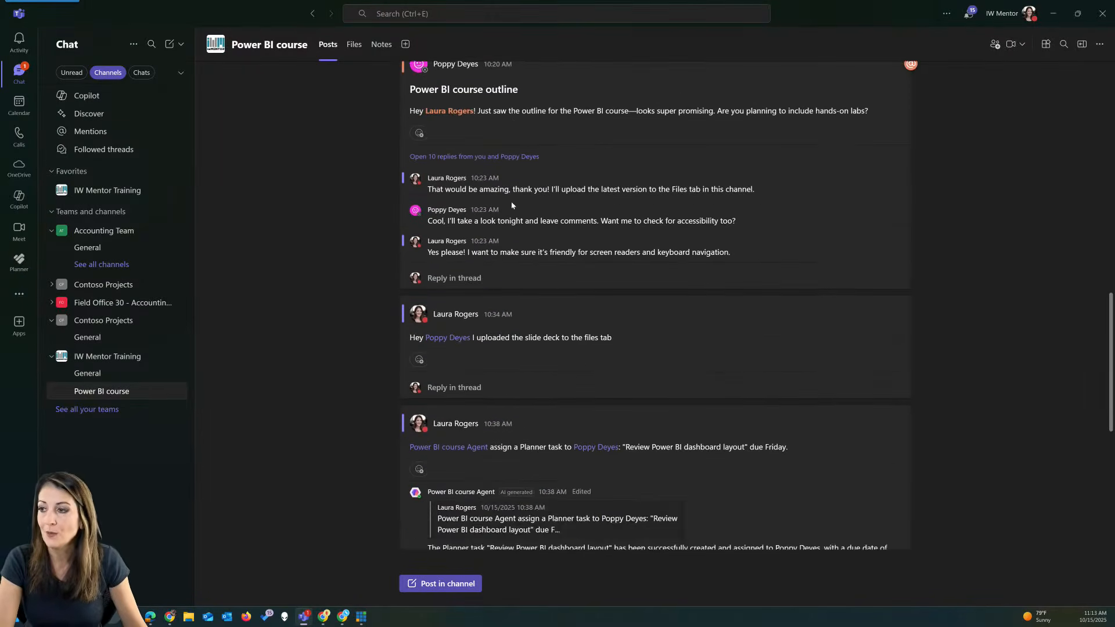
pyautogui.scroll(1, 507, 134)
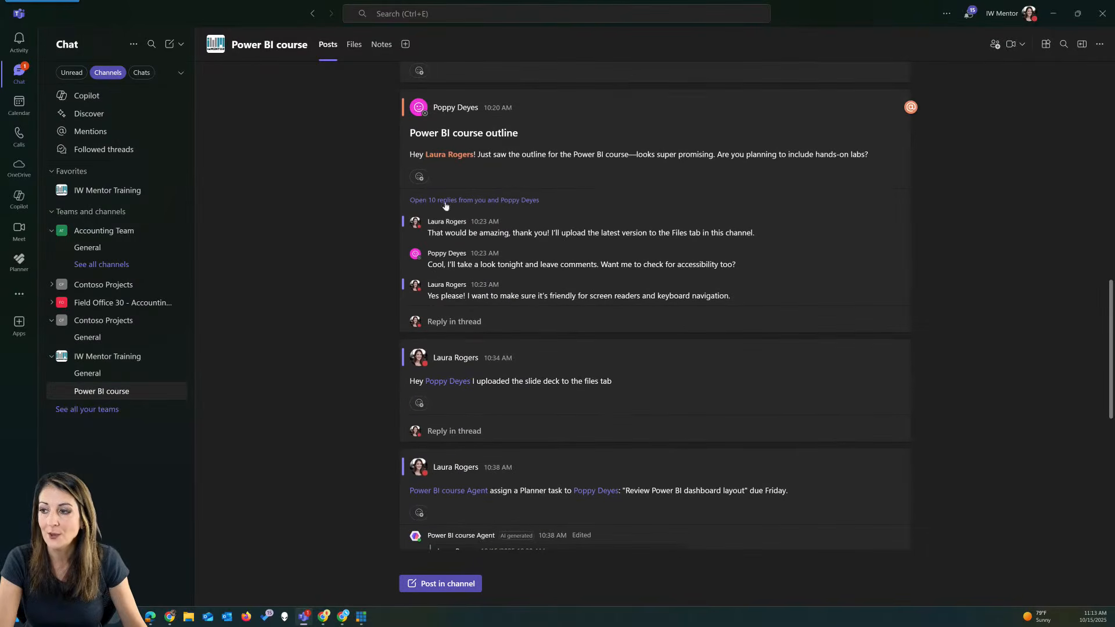
pyautogui.click(445, 201)
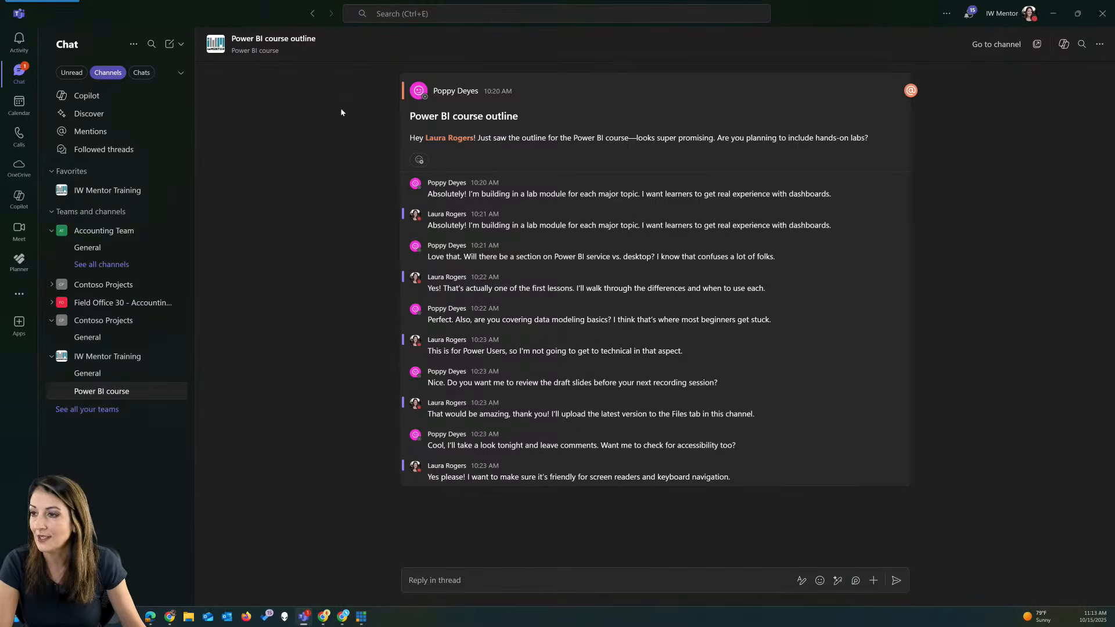
pyautogui.click(114, 391)
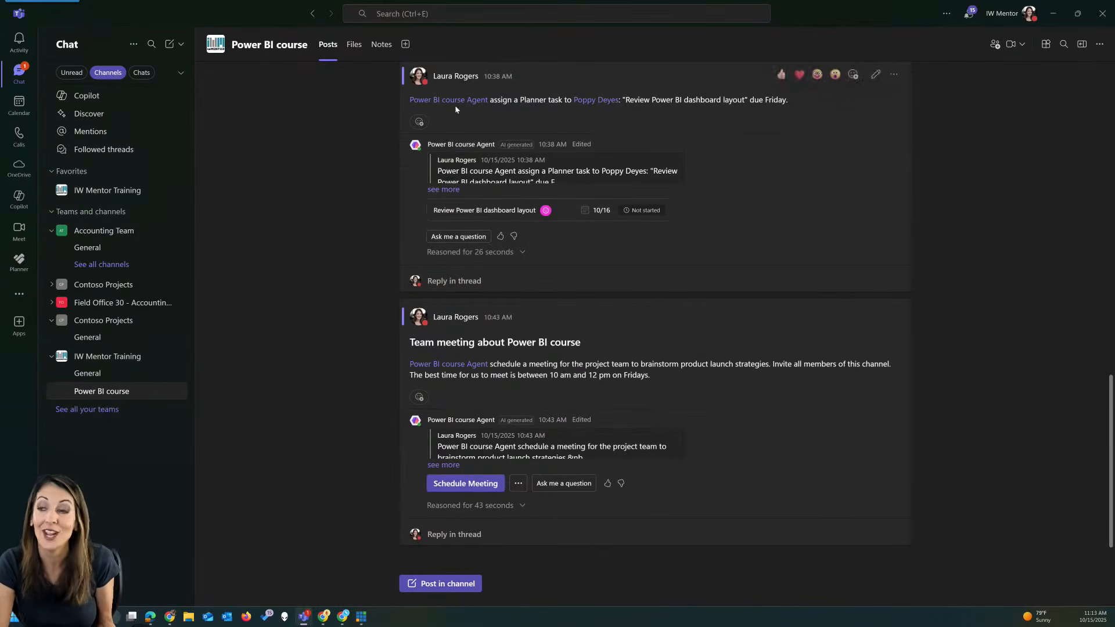
pyautogui.click(356, 45)
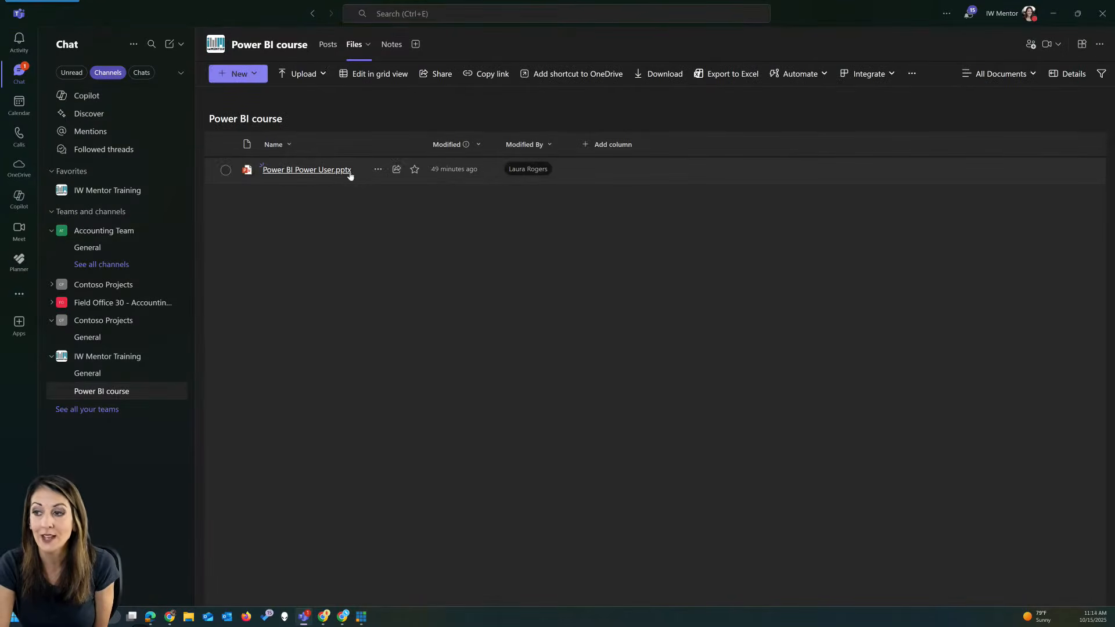
pyautogui.click(329, 46)
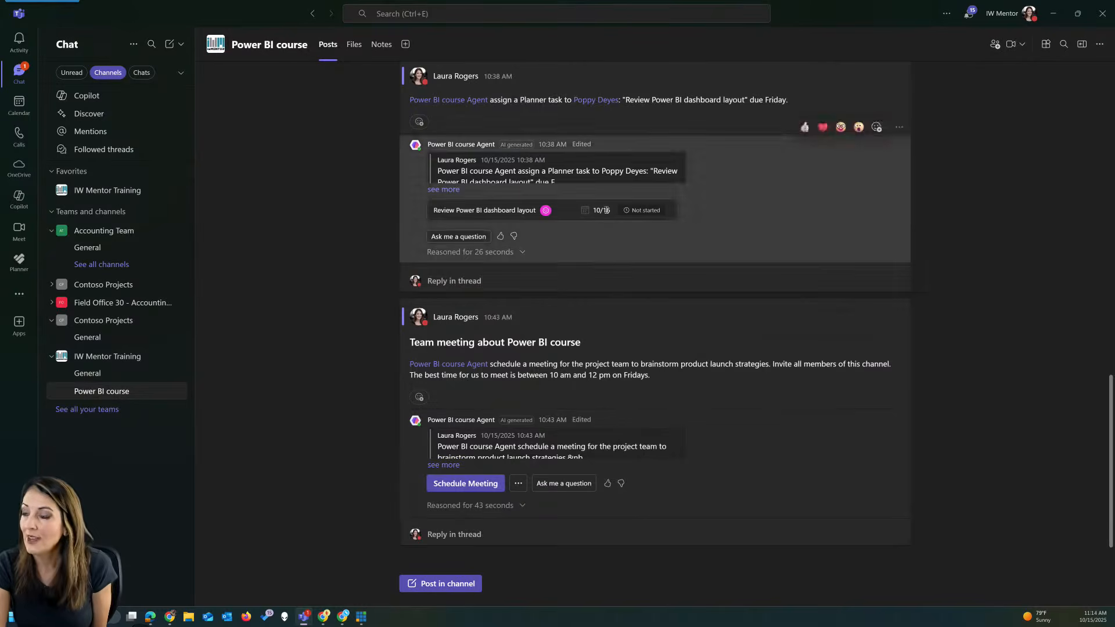
# - Expand and read the agent's full reply to the request to assign a Planner task for the dashboard layout review
pyautogui.scroll(3, 604, 244)
pyautogui.scroll(2, 603, 212)
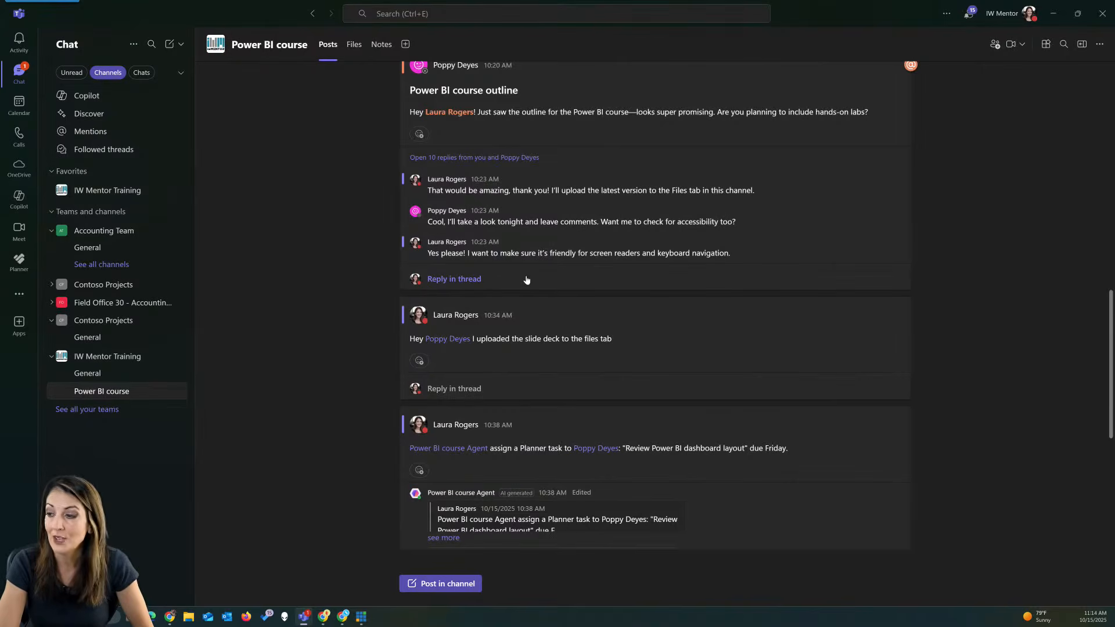
pyautogui.scroll(-5, 527, 280)
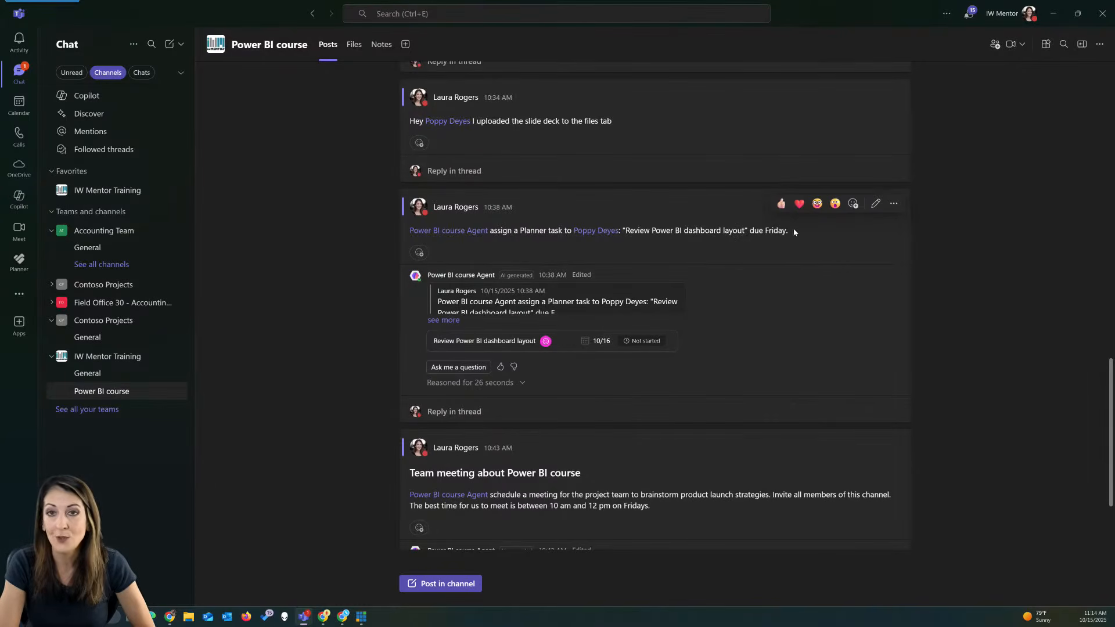
pyautogui.click(452, 322)
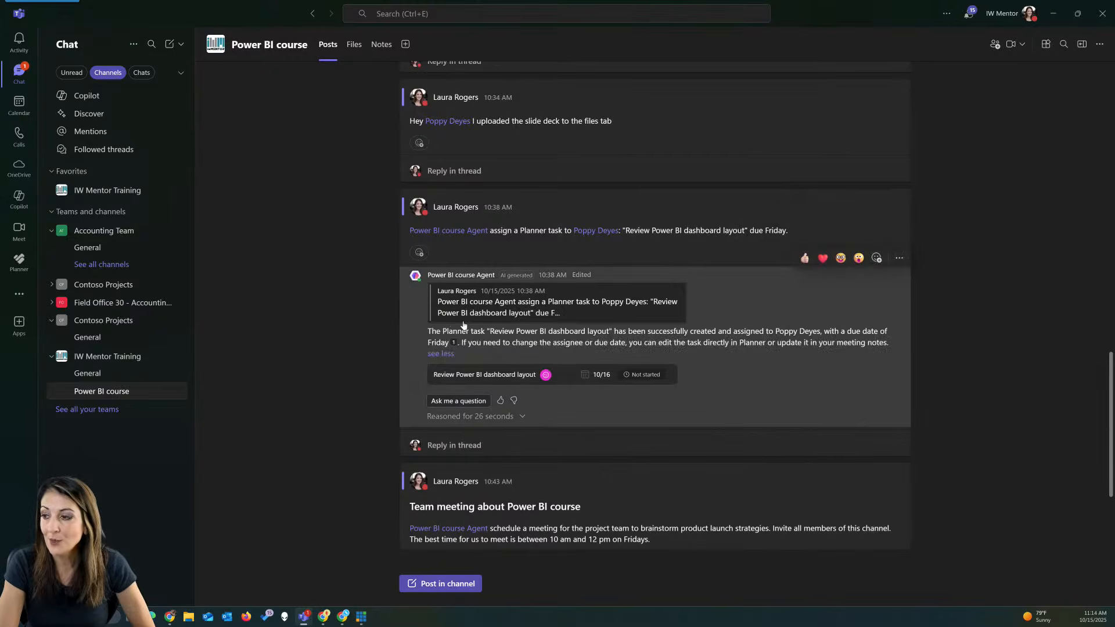
pyautogui.scroll(-2, 587, 311)
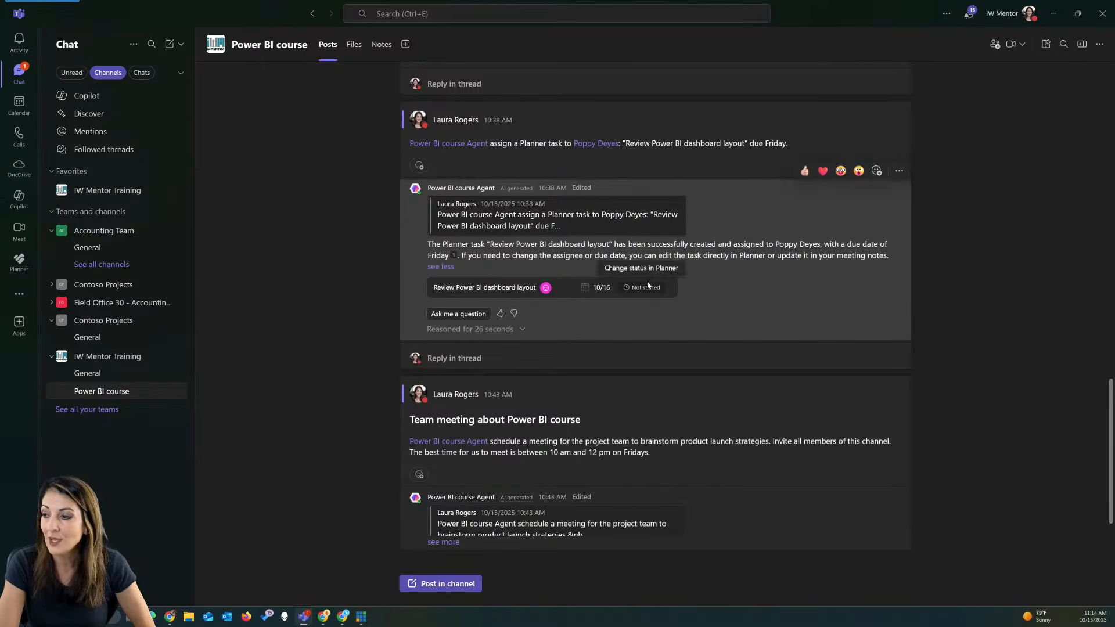
# - Open the "Review Power BI dashboard layout" Planner task, set its bucket to To do and start date to 10/15/2025, and return to the channel
pyautogui.click(470, 289)
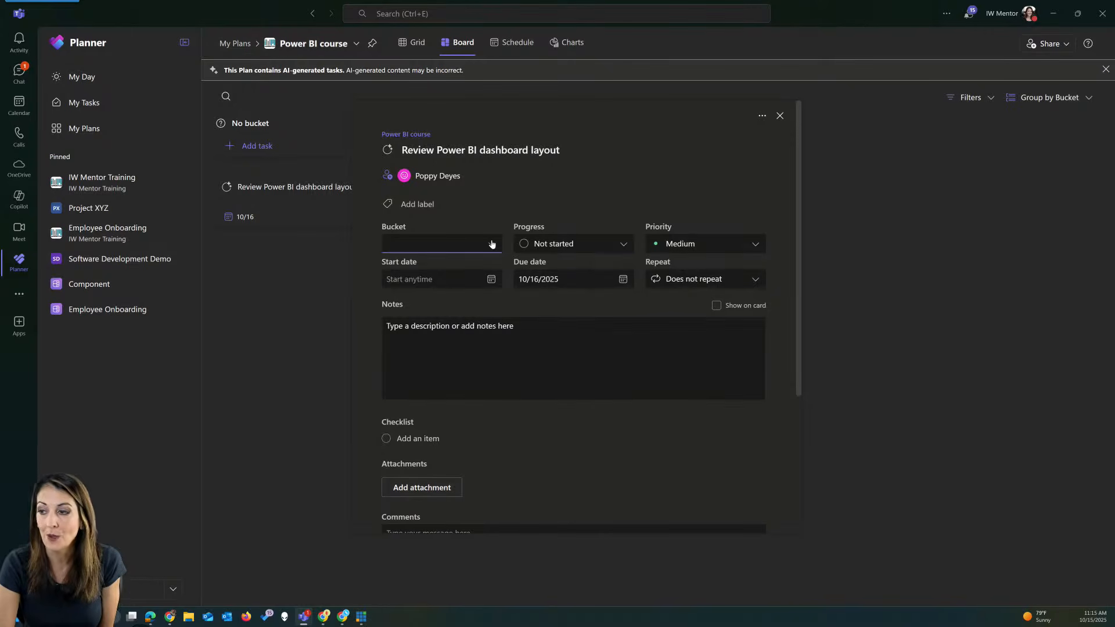
pyautogui.click(491, 279)
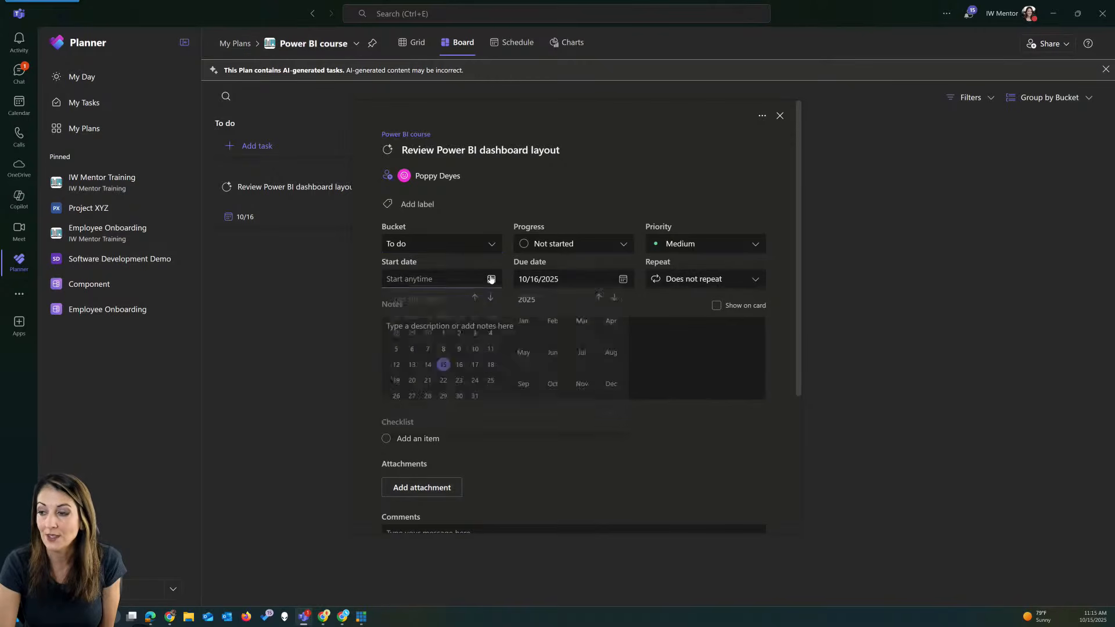
pyautogui.click(443, 372)
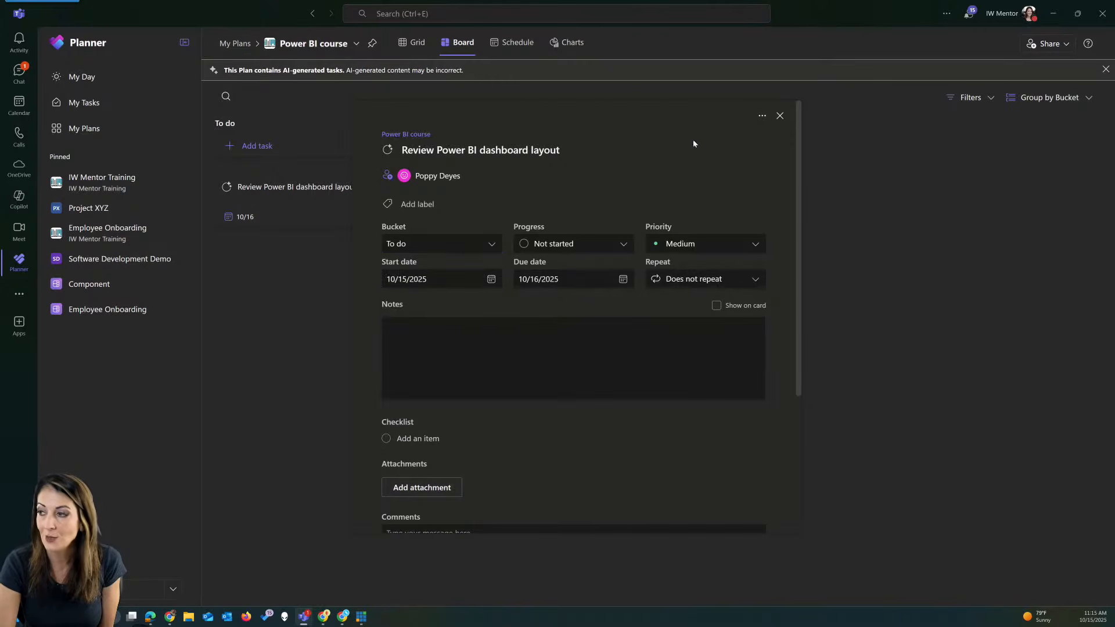
pyautogui.click(780, 116)
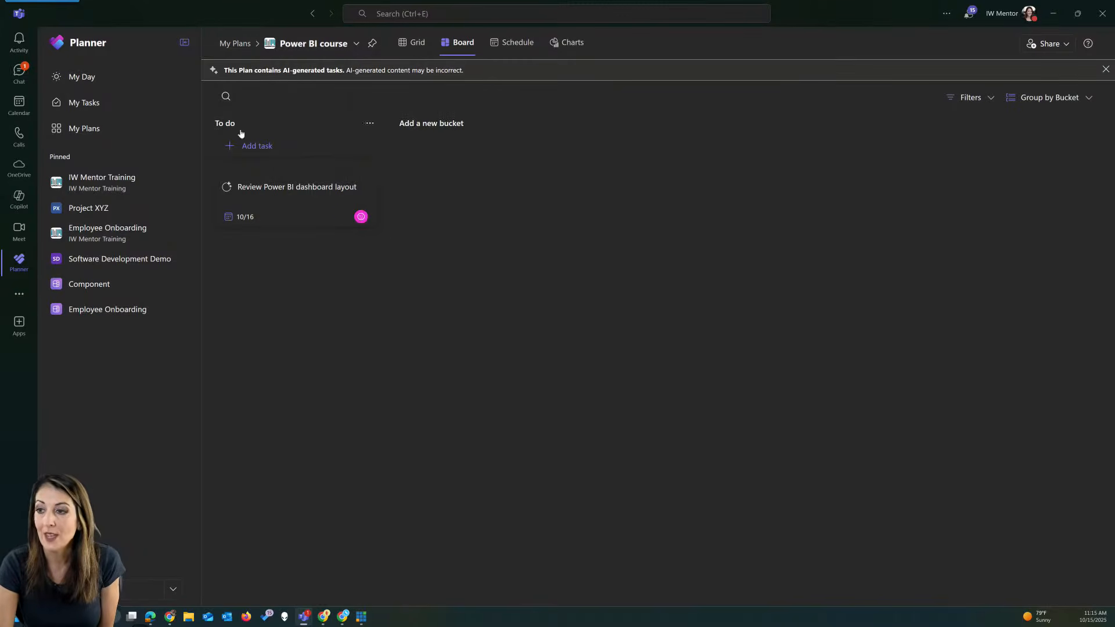
pyautogui.click(18, 74)
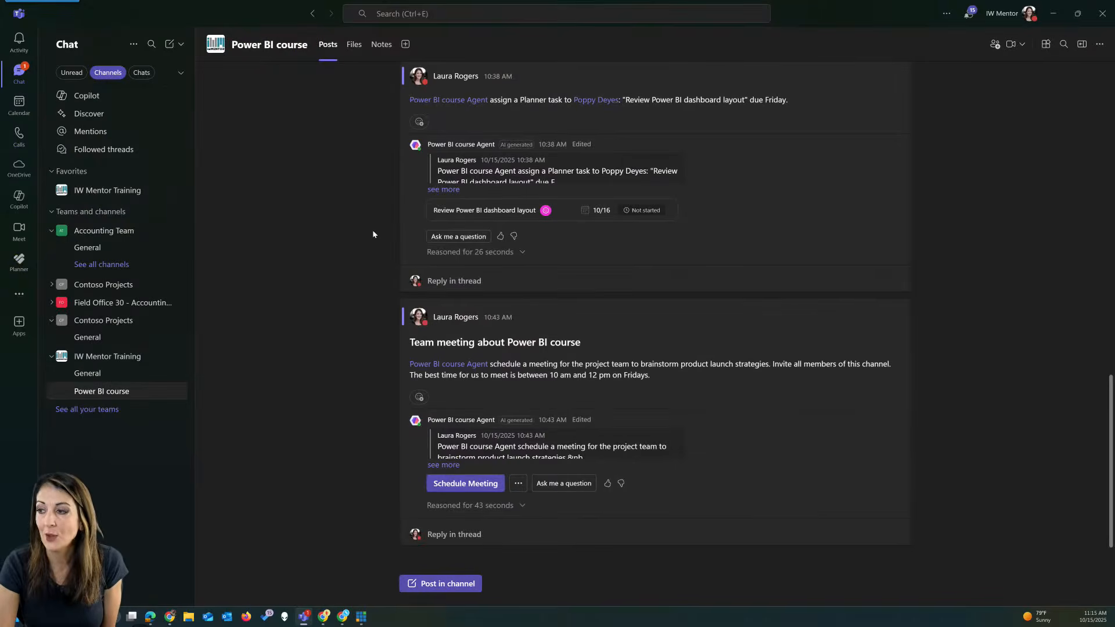
# - Expand the agent's reply in the "Team meeting about Power BI course" post and schedule the proposed "Brainstorm Product Launch Strategies" meeting
pyautogui.scroll(1, 373, 234)
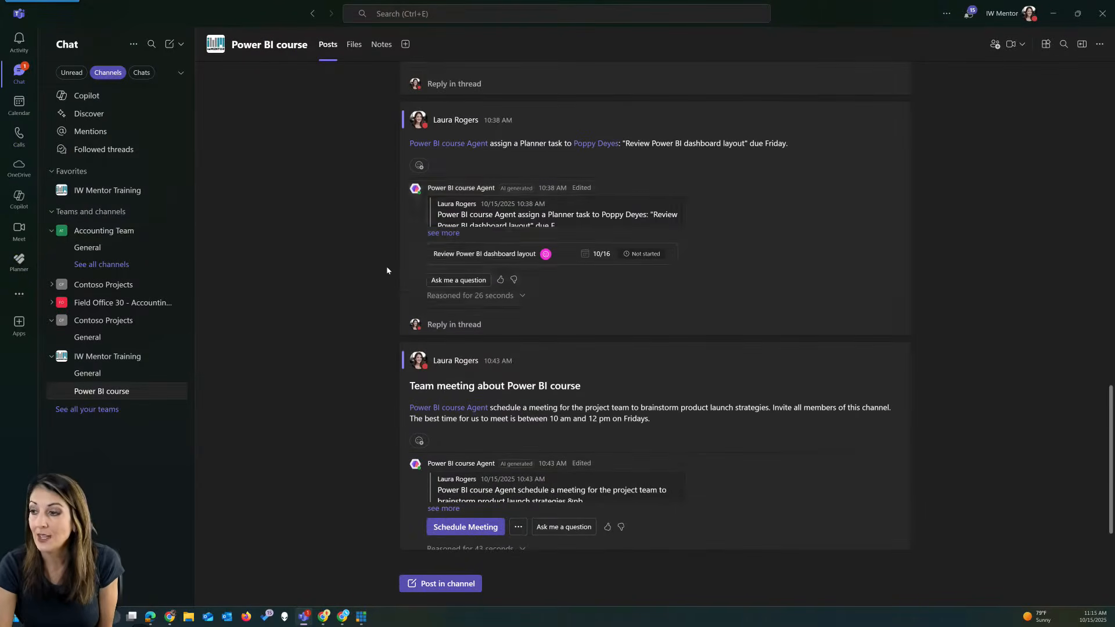
pyautogui.scroll(-1, 387, 270)
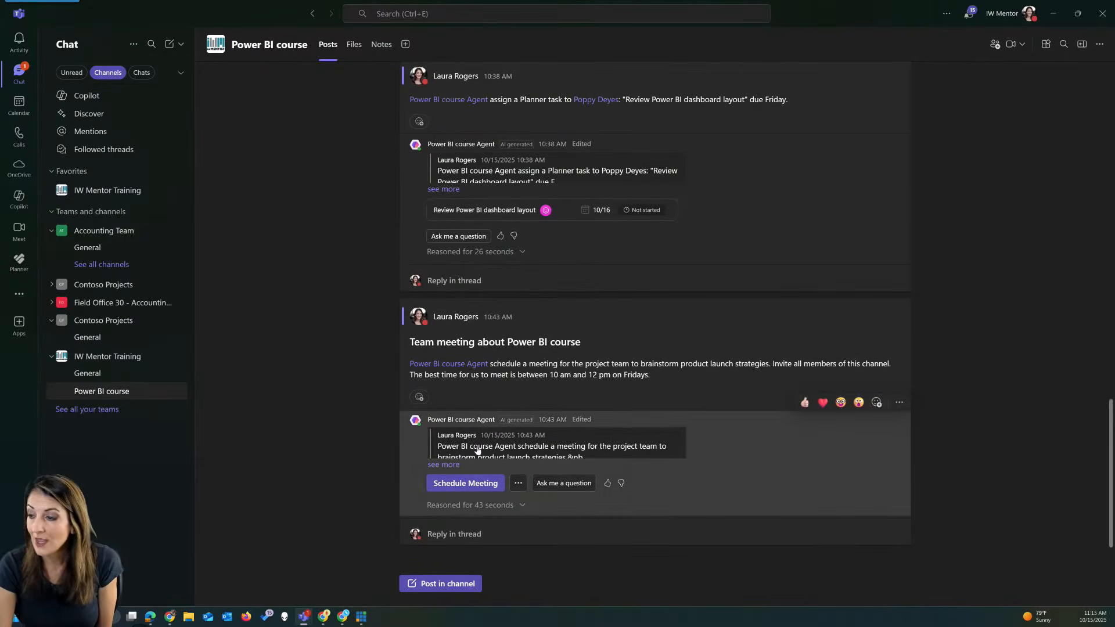
pyautogui.click(445, 464)
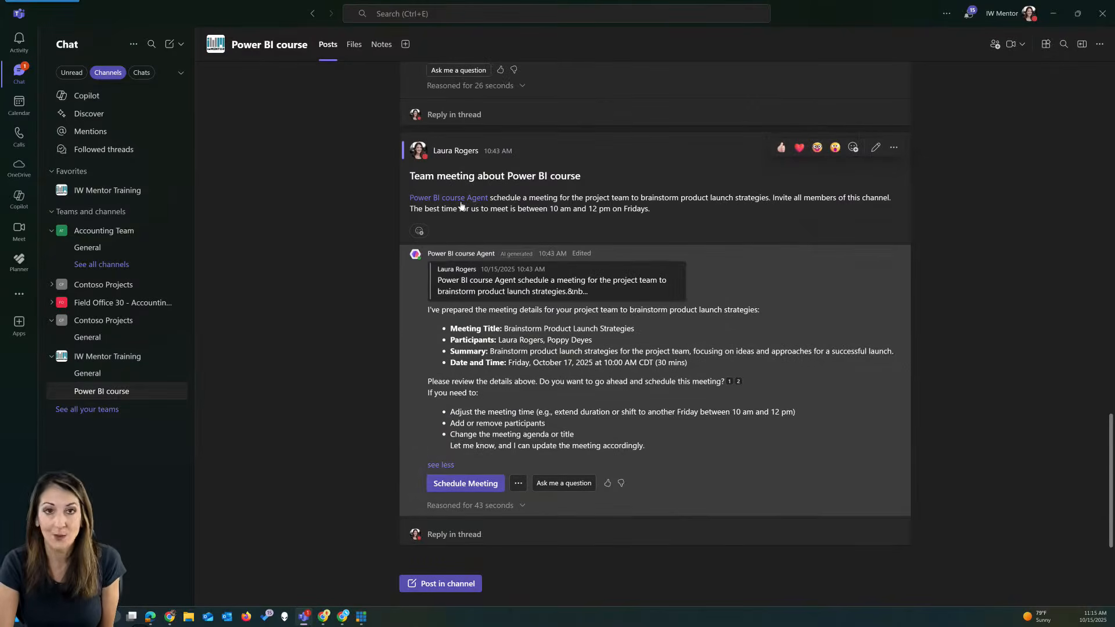
pyautogui.moveTo(461, 204)
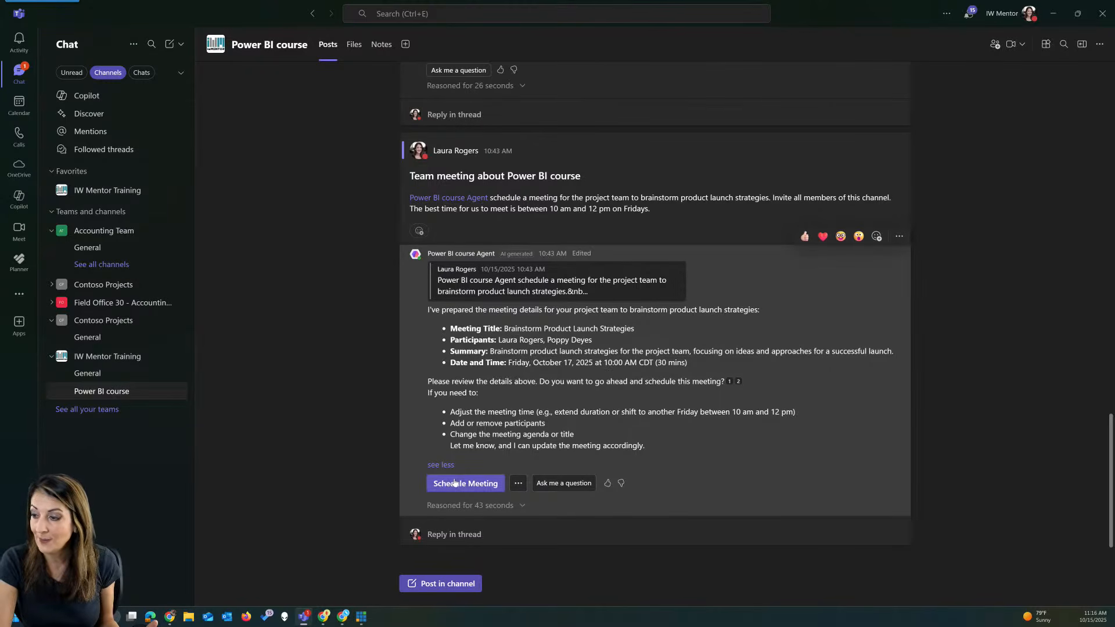
pyautogui.click(518, 484)
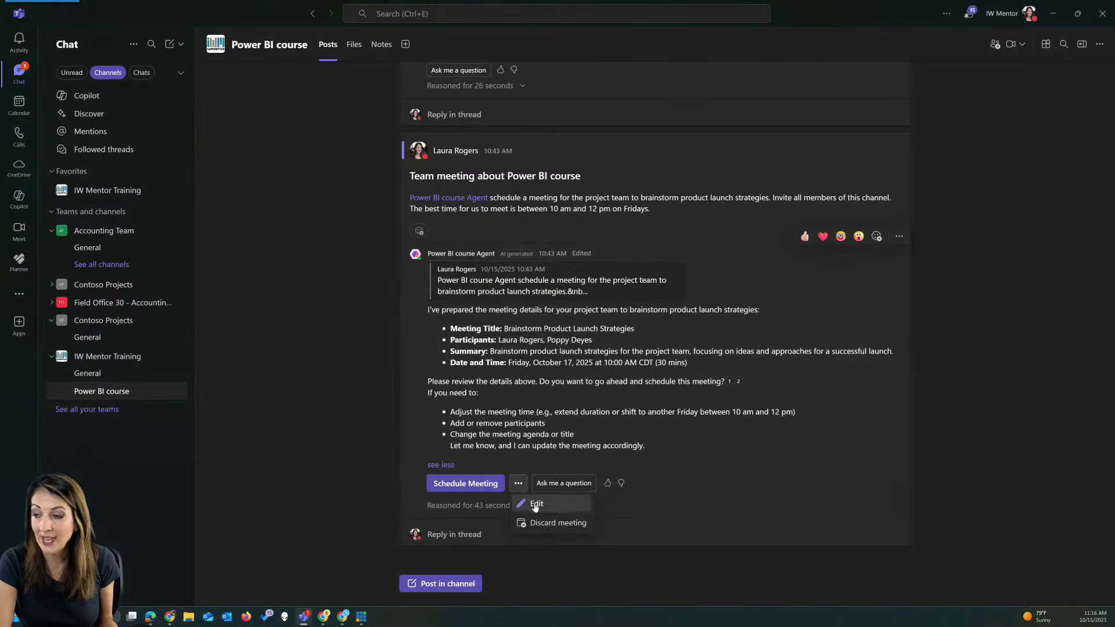
pyautogui.click(513, 461)
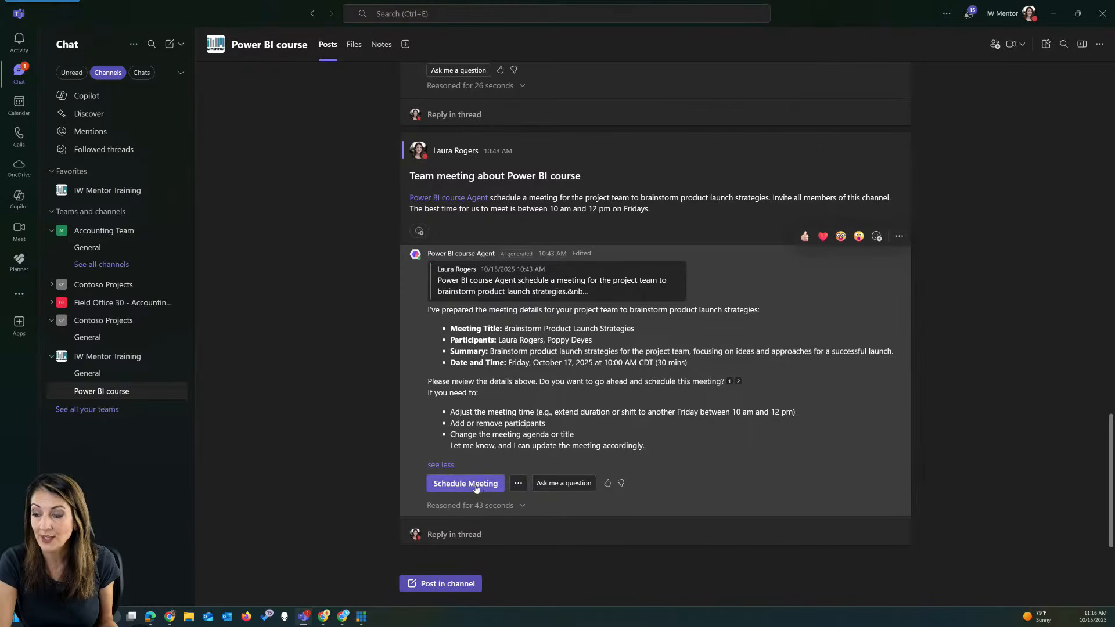
pyautogui.click(476, 489)
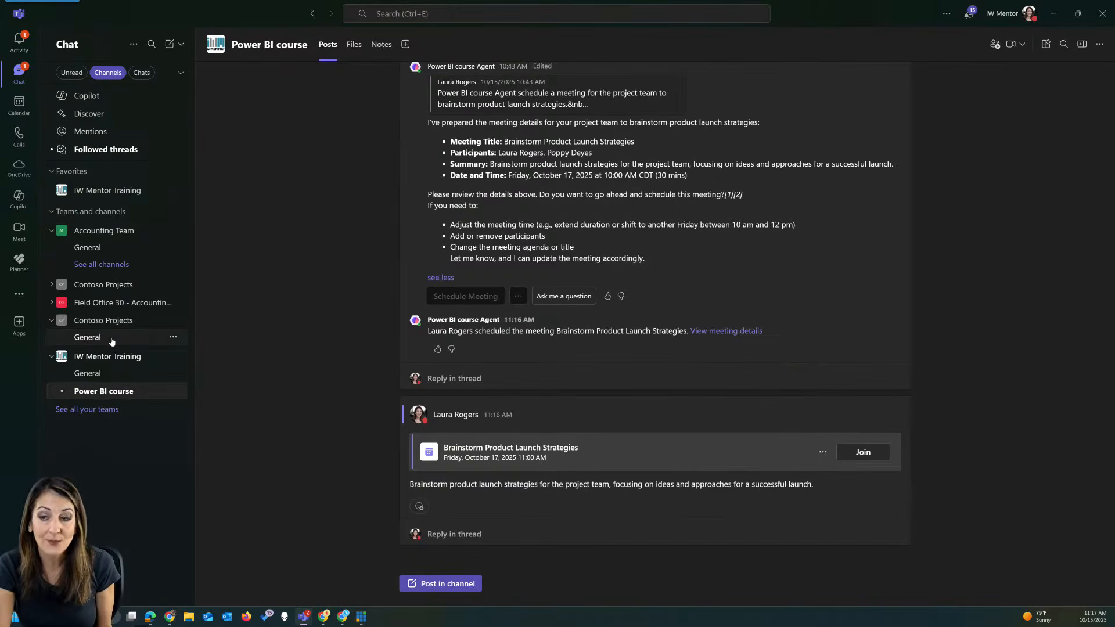
# - Look through the General channels of Contoso Projects and IW Mentor Training, and view the people, agents and bots in the Power BI course channel
pyautogui.click(87, 337)
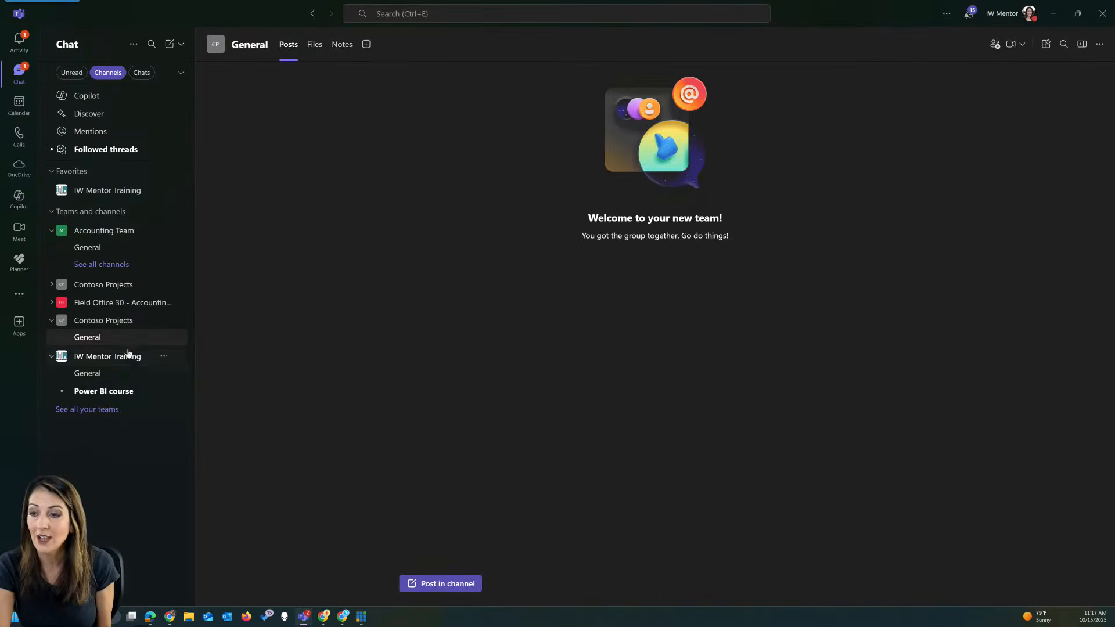
pyautogui.click(129, 375)
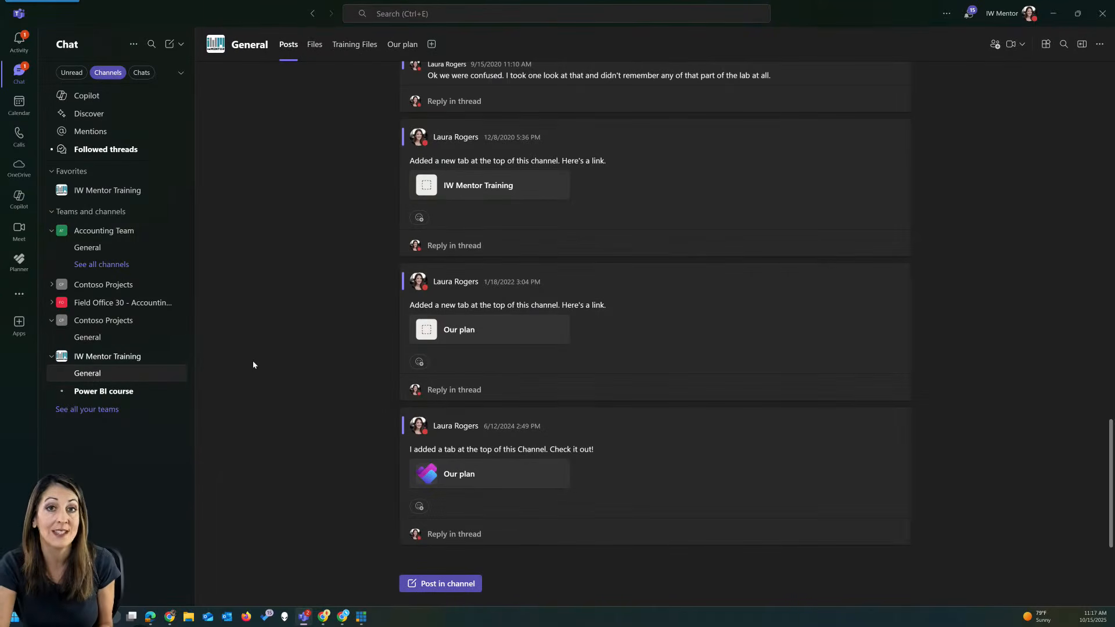
pyautogui.click(115, 396)
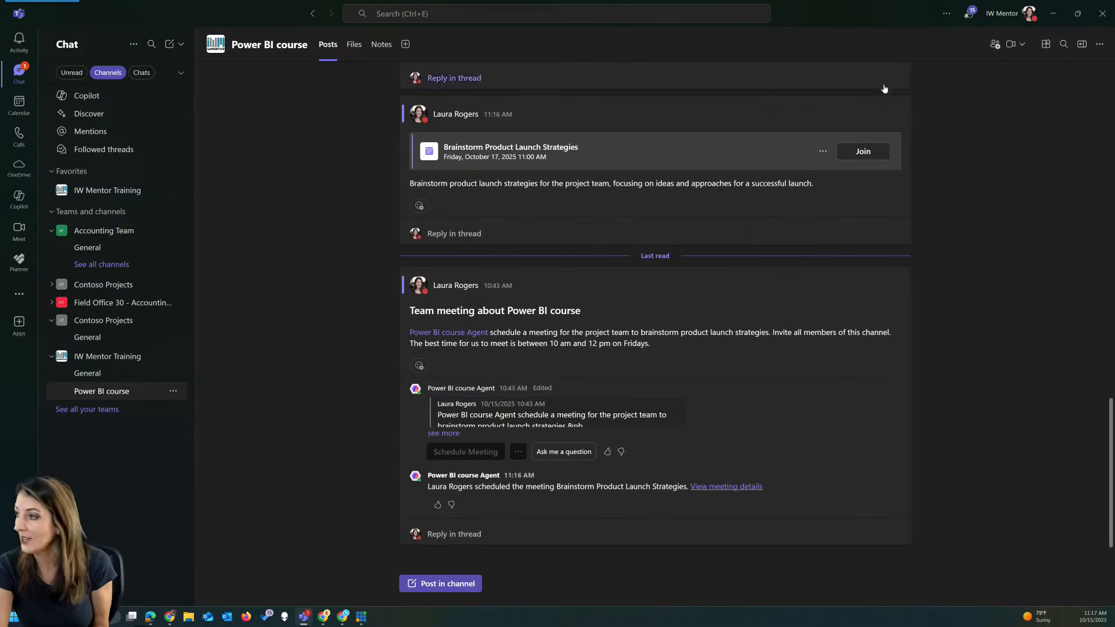
pyautogui.click(995, 45)
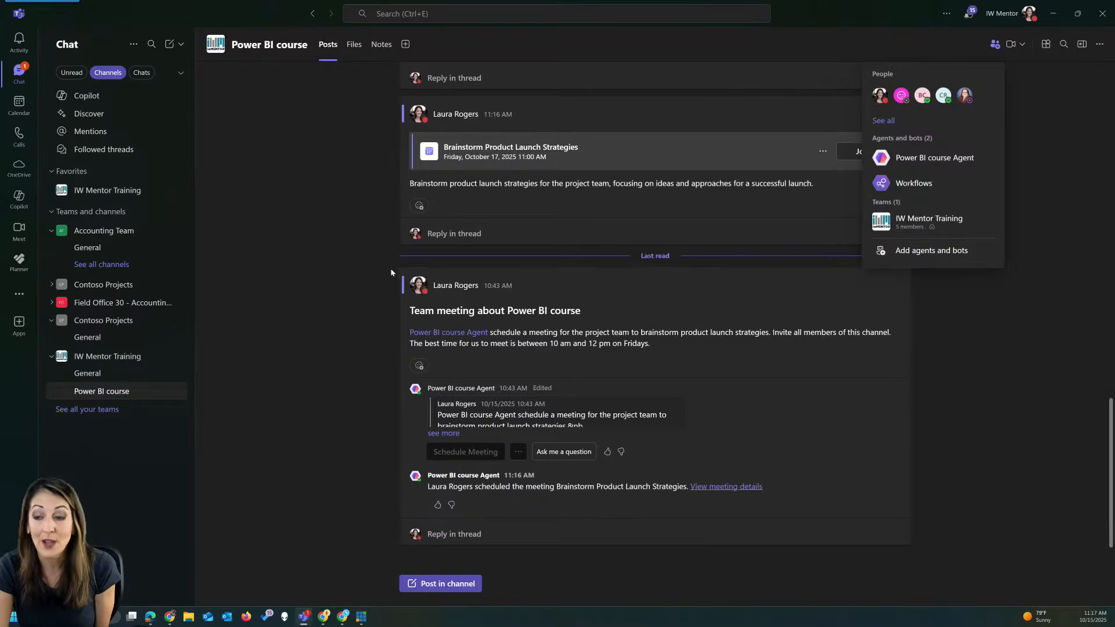
# - View the agents in IW Mentor Training's General channel, browse those available to add, and close the catalog without adding any
pyautogui.click(79, 375)
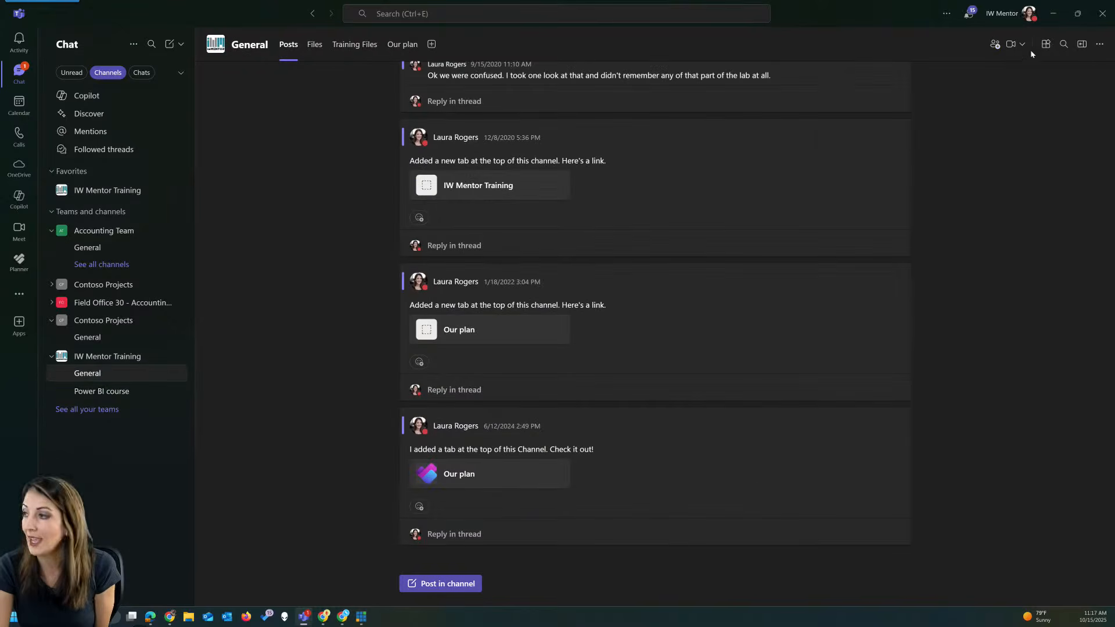
pyautogui.click(995, 44)
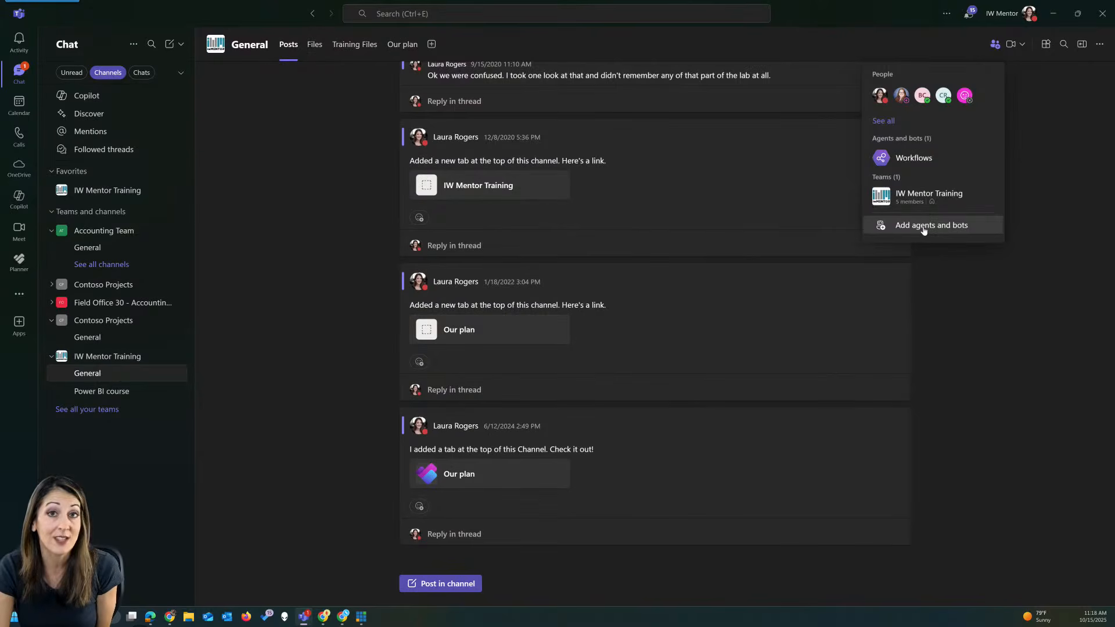
pyautogui.click(924, 227)
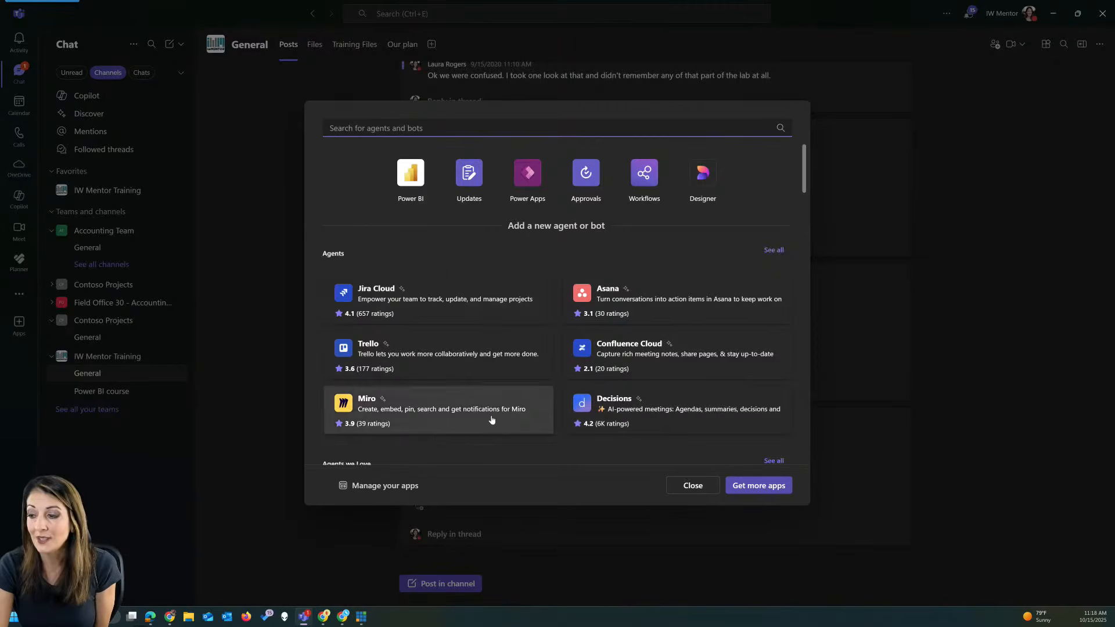
pyautogui.scroll(-3, 489, 426)
pyautogui.scroll(3, 523, 368)
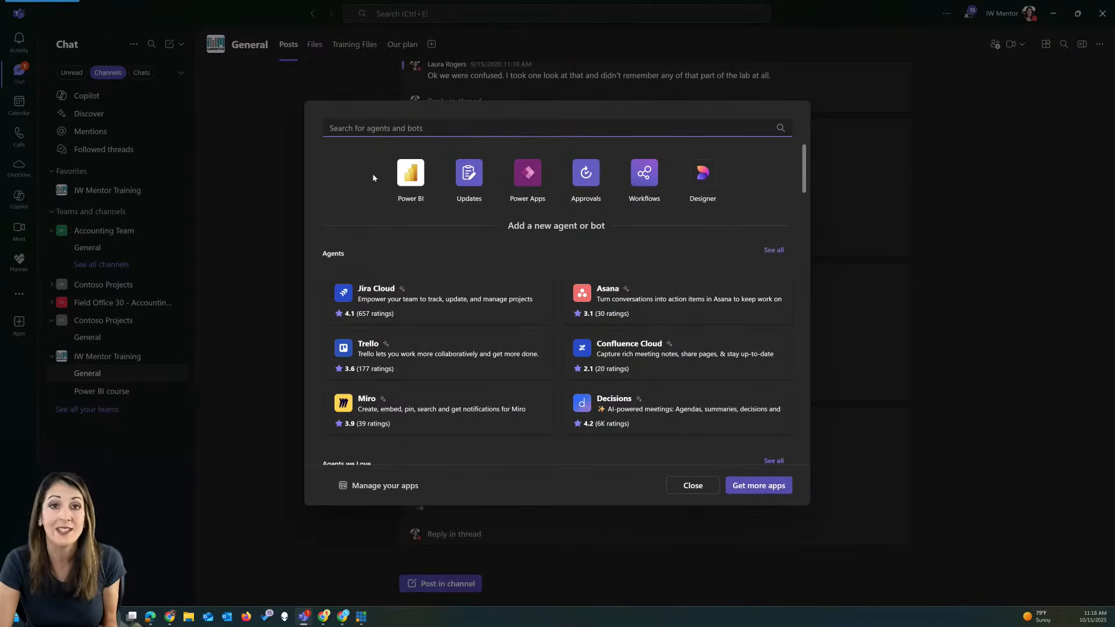
pyautogui.click(693, 486)
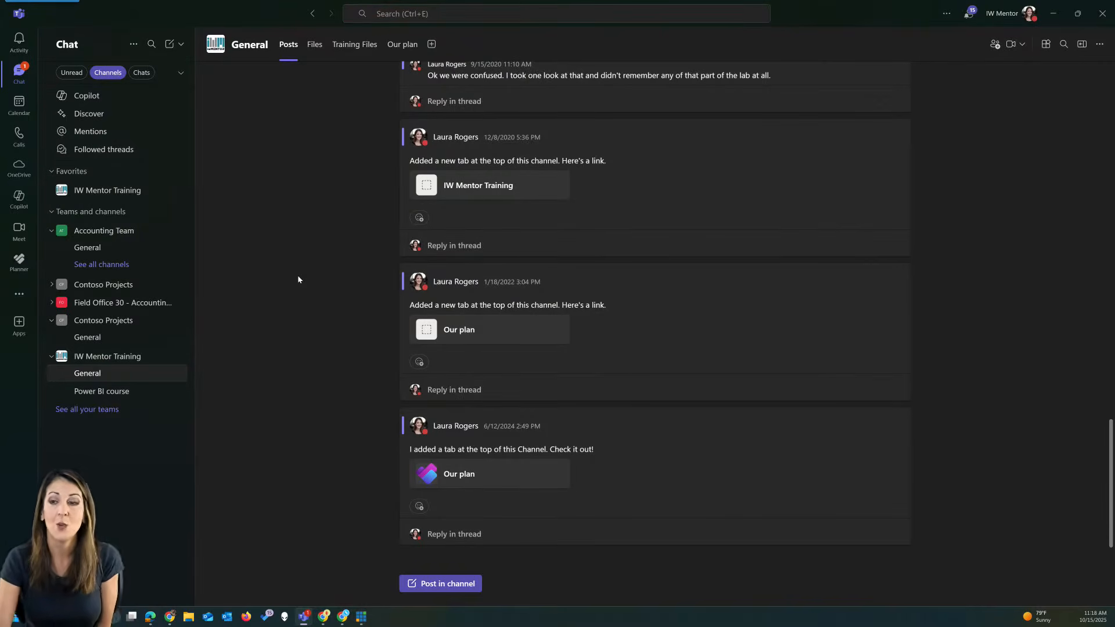
# - Switch to the Microsoft Teams admin center in the browser and enlarge the page for easier reading
pyautogui.hotkey('alt', 'Tab')
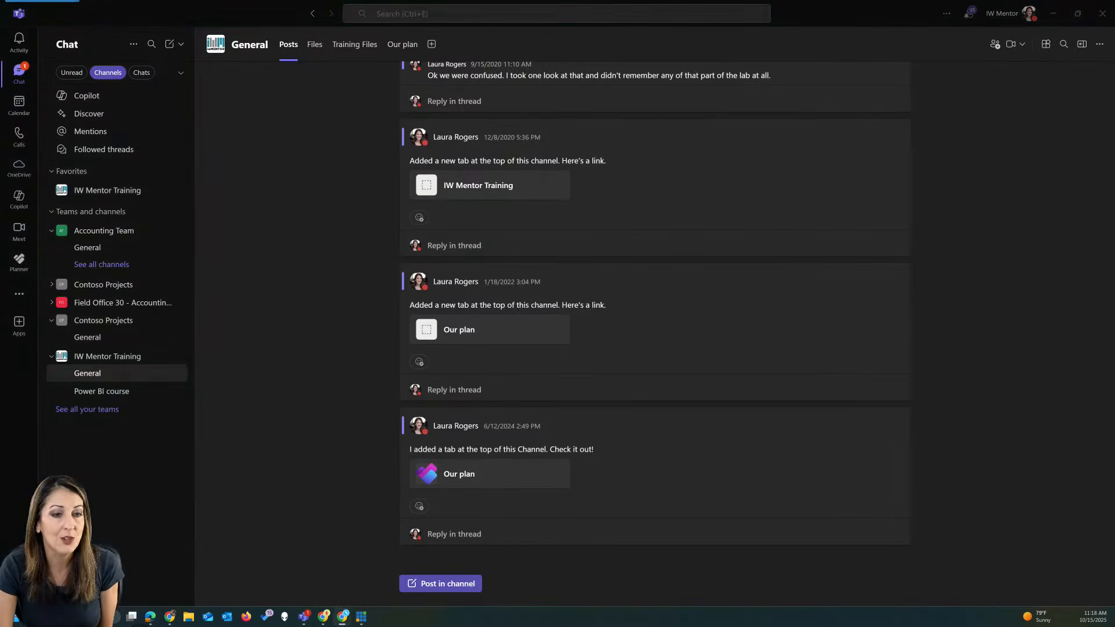
pyautogui.moveTo(0, 18); pyautogui.dragTo(426, 10)
pyautogui.doubleClick(559, 14)
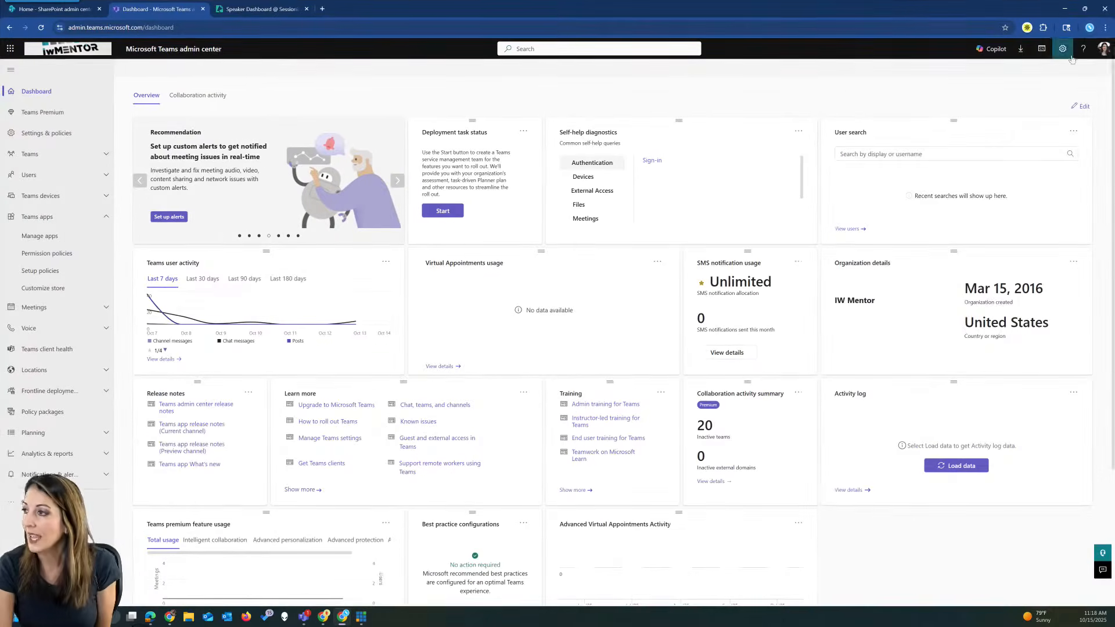
pyautogui.click(1106, 27)
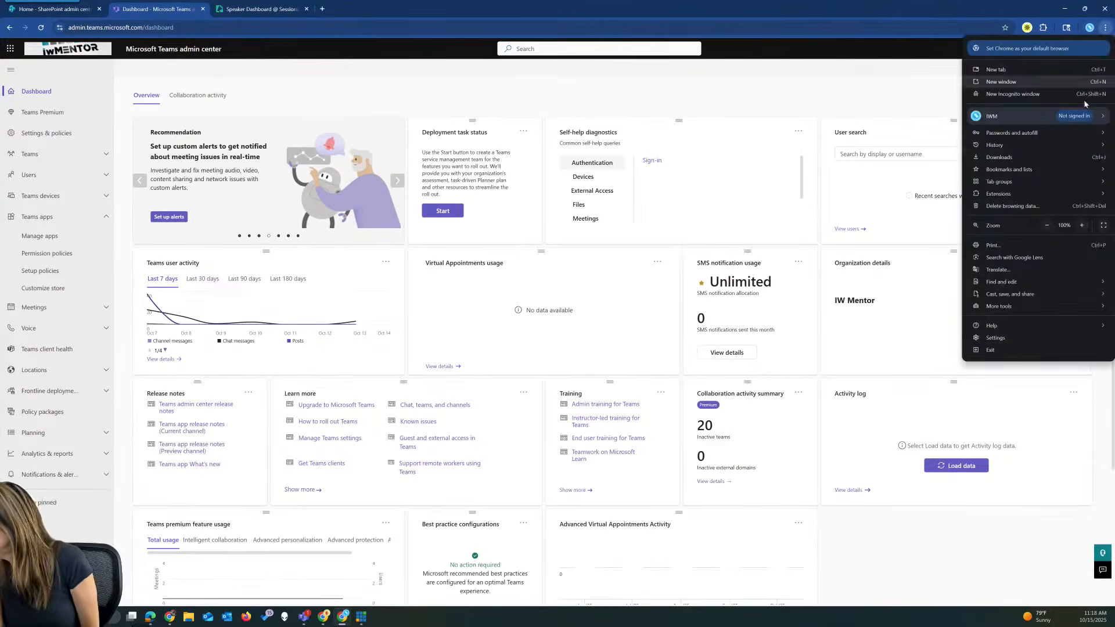
pyautogui.click(1081, 225)
pyautogui.click(1082, 225)
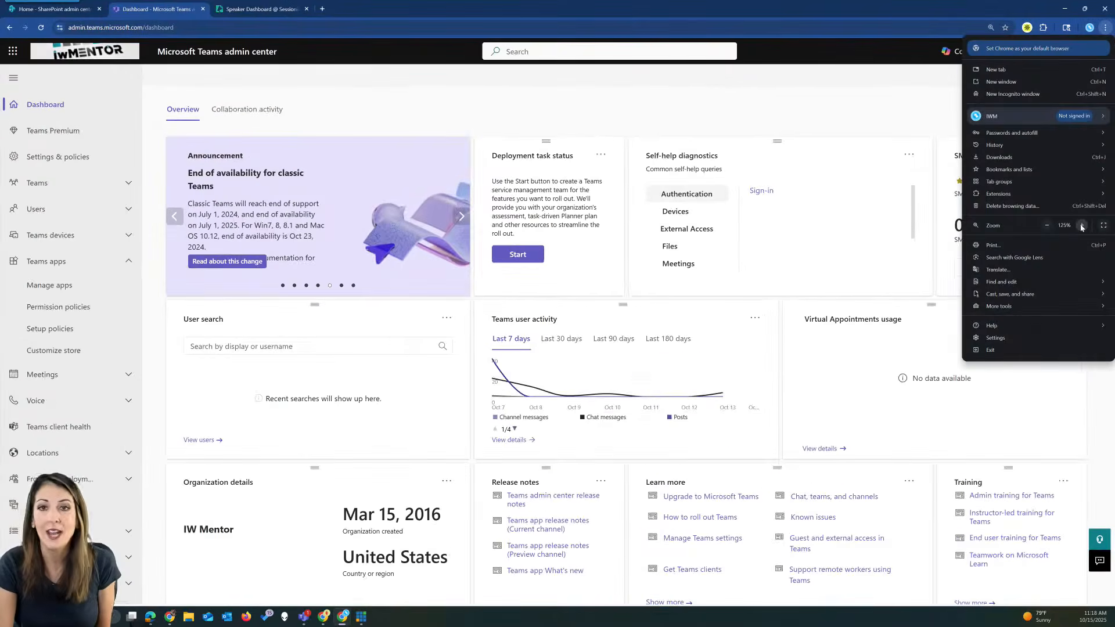
pyautogui.click(1082, 226)
pyautogui.click(448, 119)
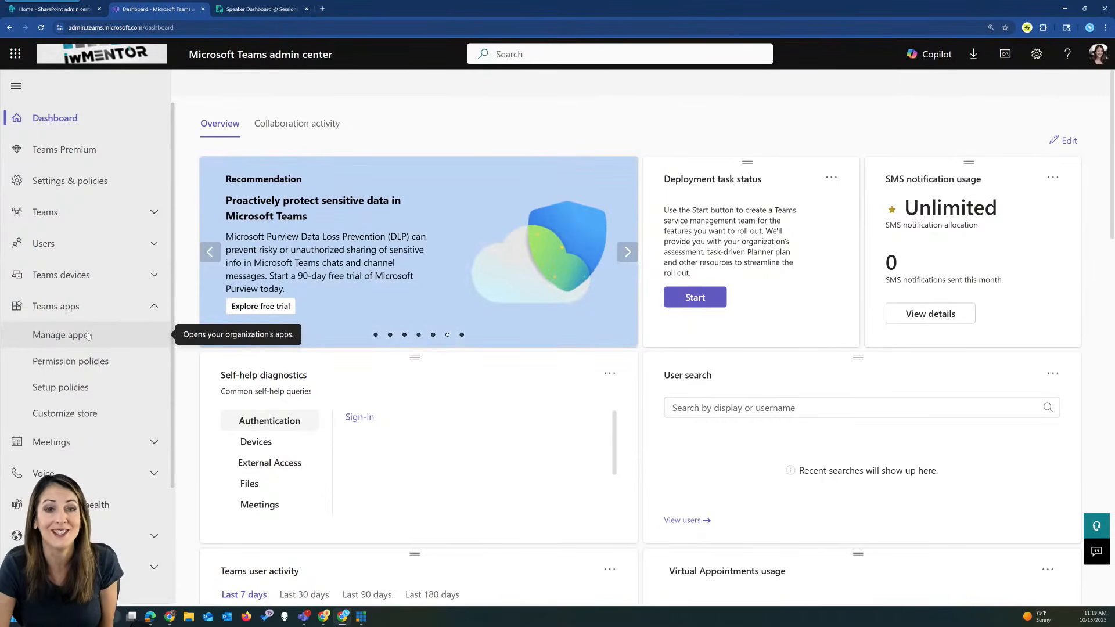
# - Search for "channel agent" among the organization's managed Teams apps and open the Channel Agent app's details
pyautogui.click(88, 335)
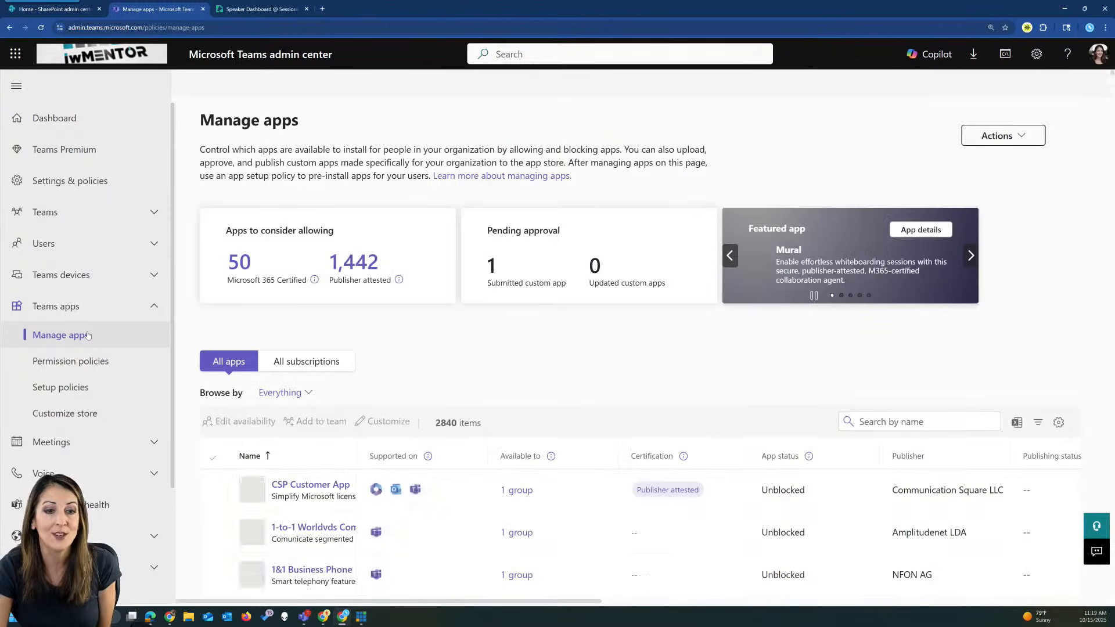
pyautogui.click(902, 422)
pyautogui.write('ch')
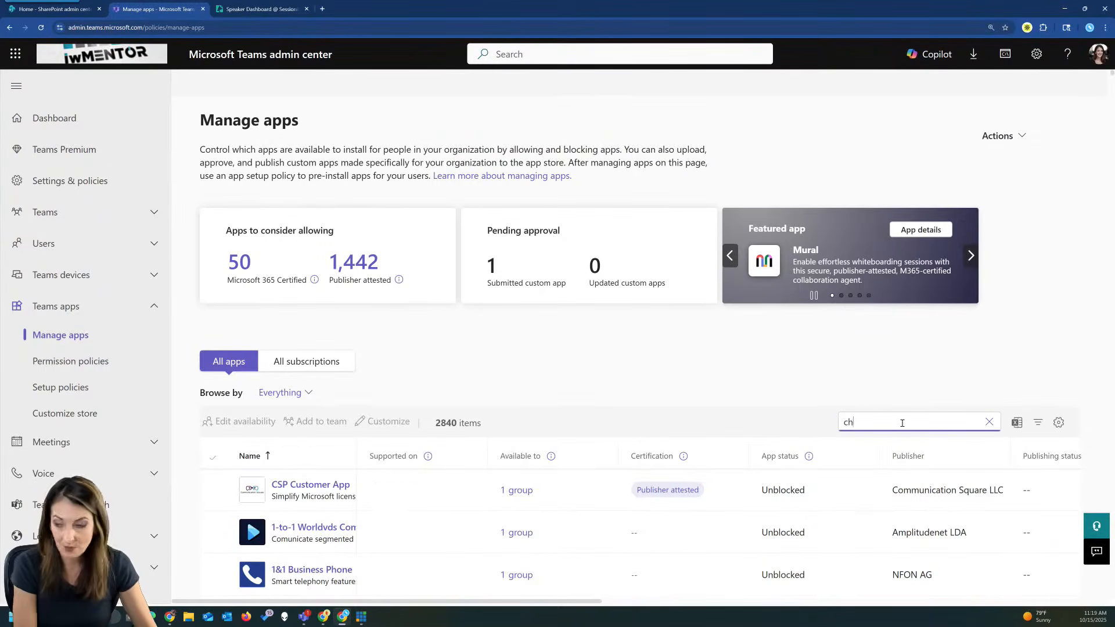
pyautogui.write('annel agent')
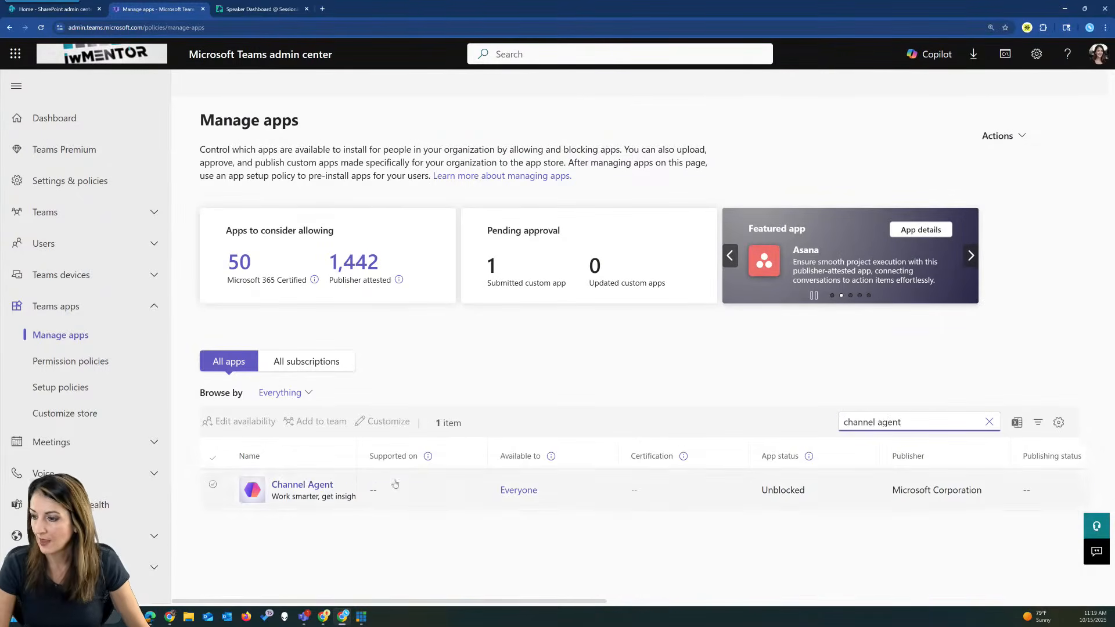
pyautogui.click(302, 487)
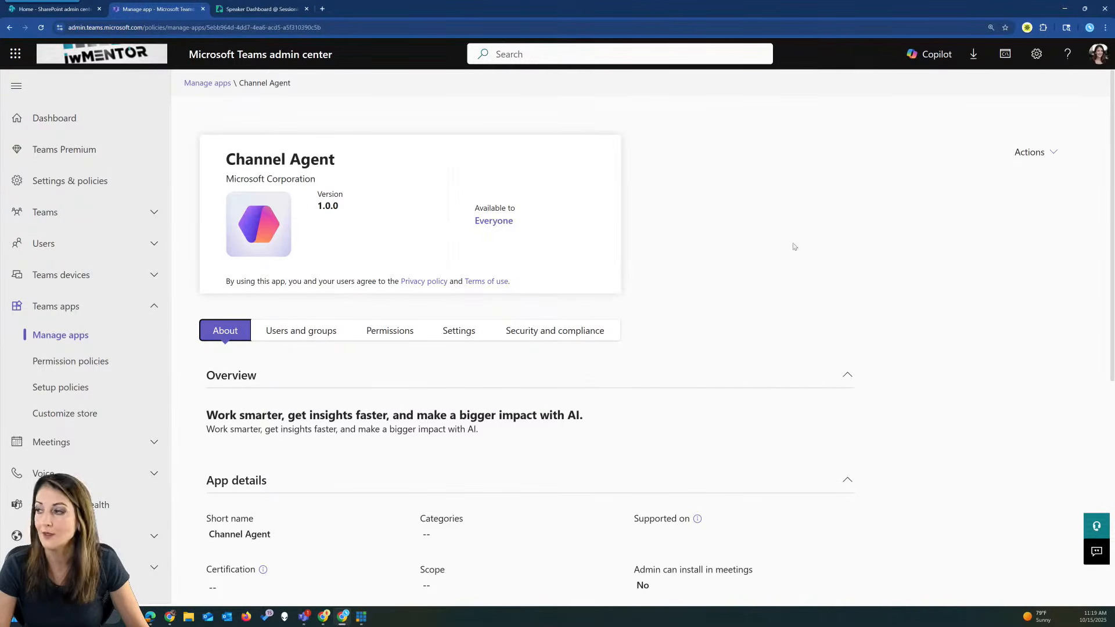
# - Review the Channel Agent app's available actions and its user and group availability options, leaving the availability unchanged
pyautogui.click(1043, 154)
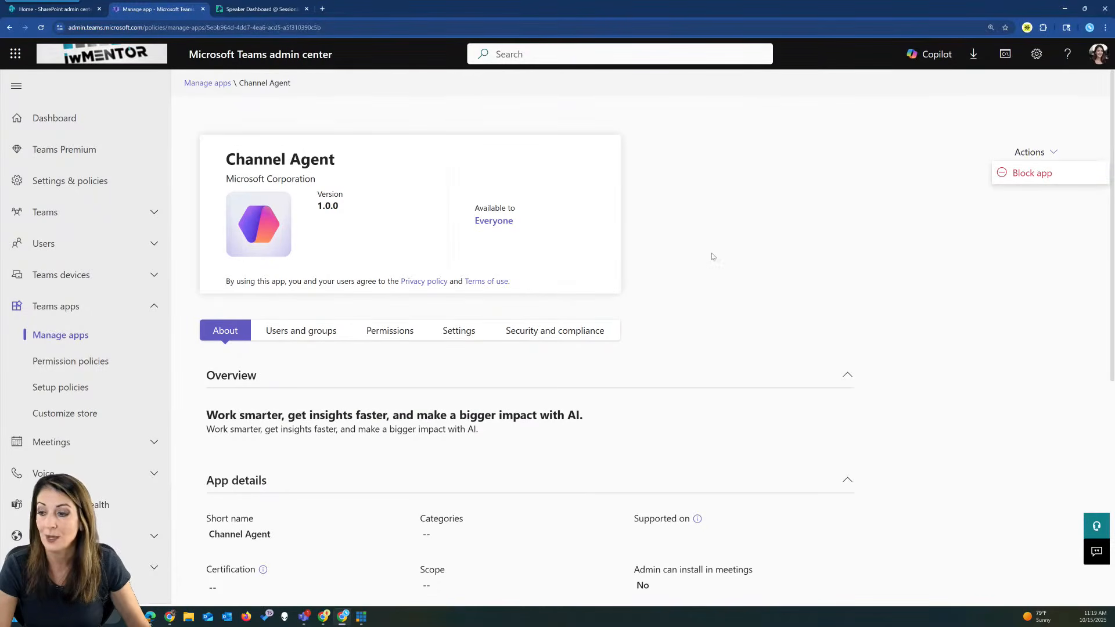
pyautogui.click(290, 331)
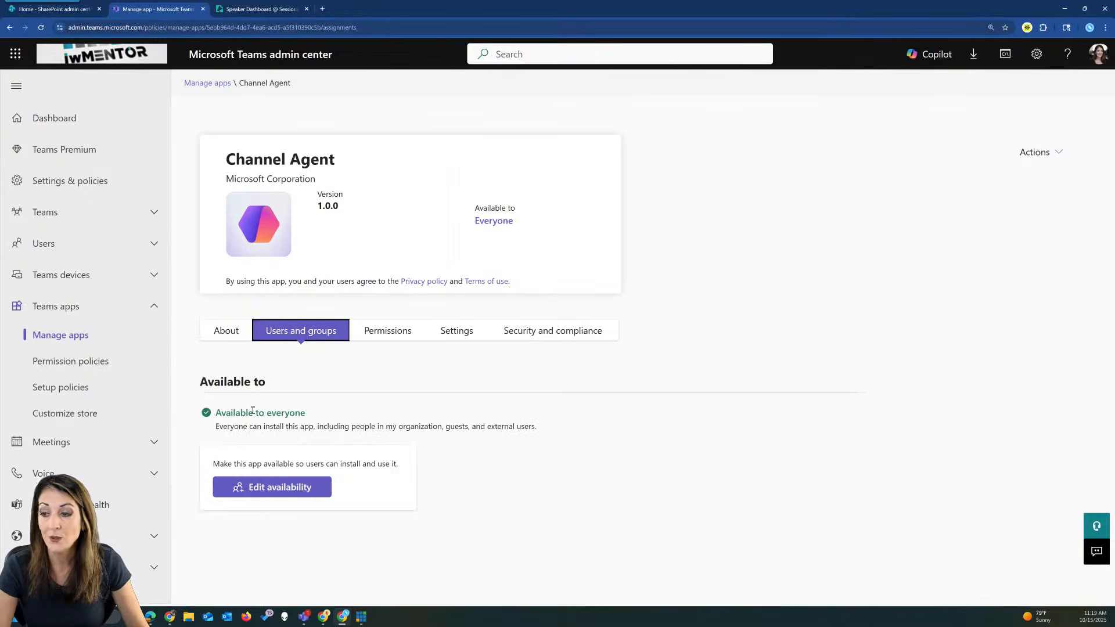
pyautogui.click(295, 489)
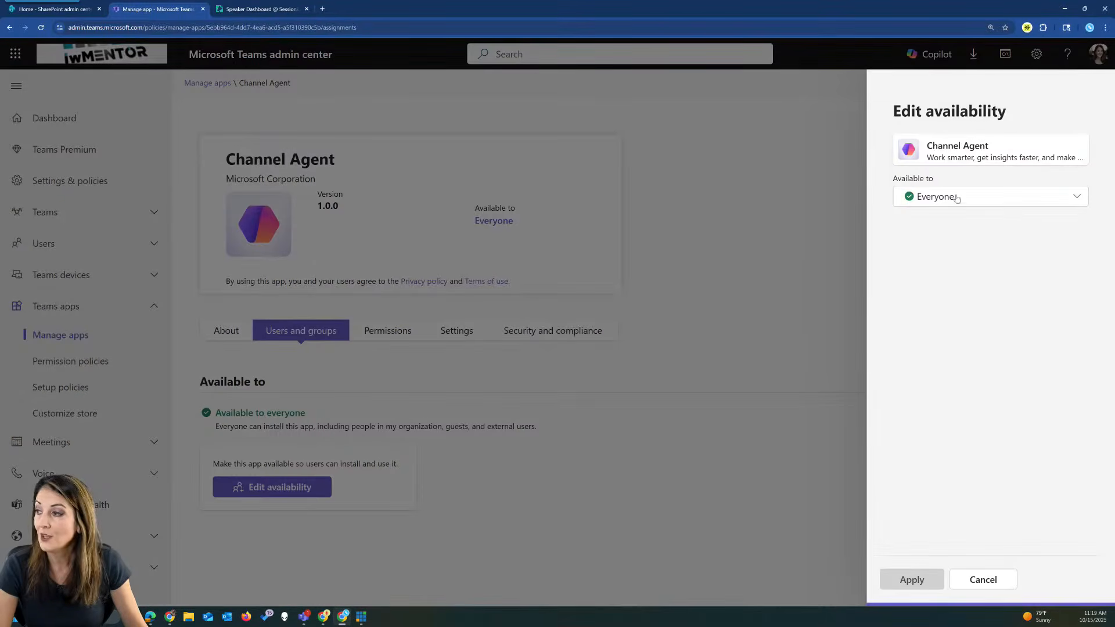
pyautogui.click(956, 198)
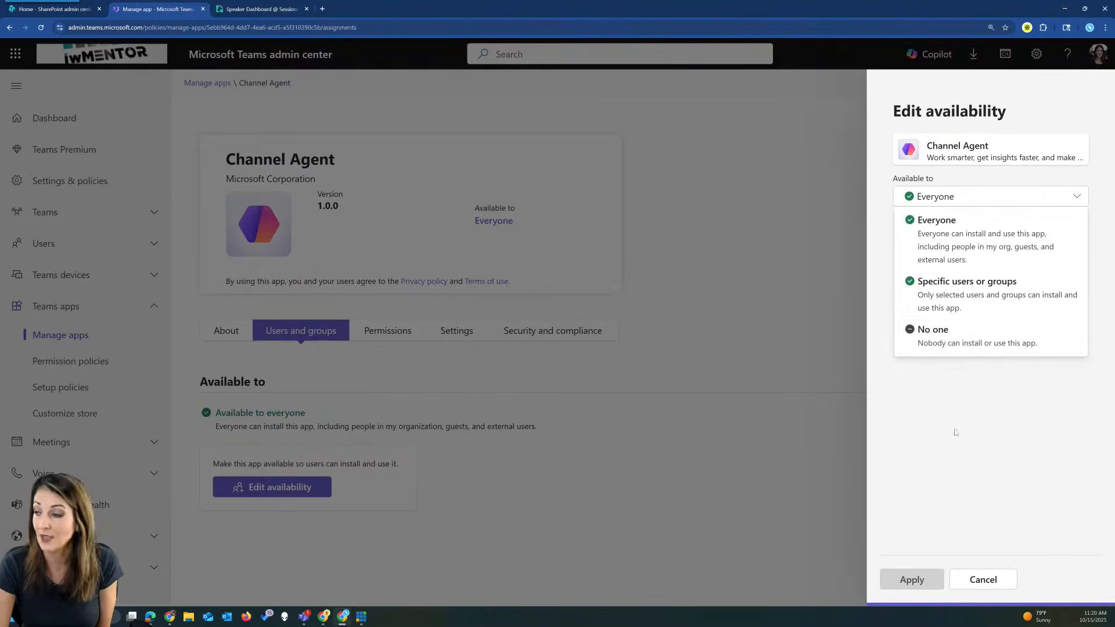
pyautogui.click(981, 579)
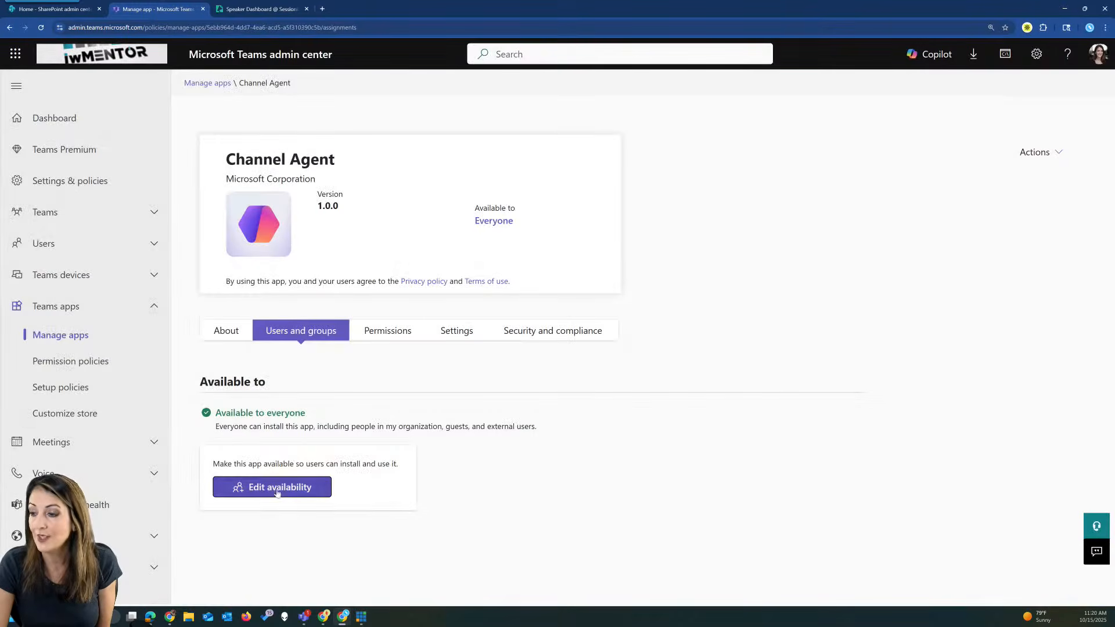
# - Check the Channel Agent app's permissions and settings, and return to its overview information
pyautogui.click(390, 327)
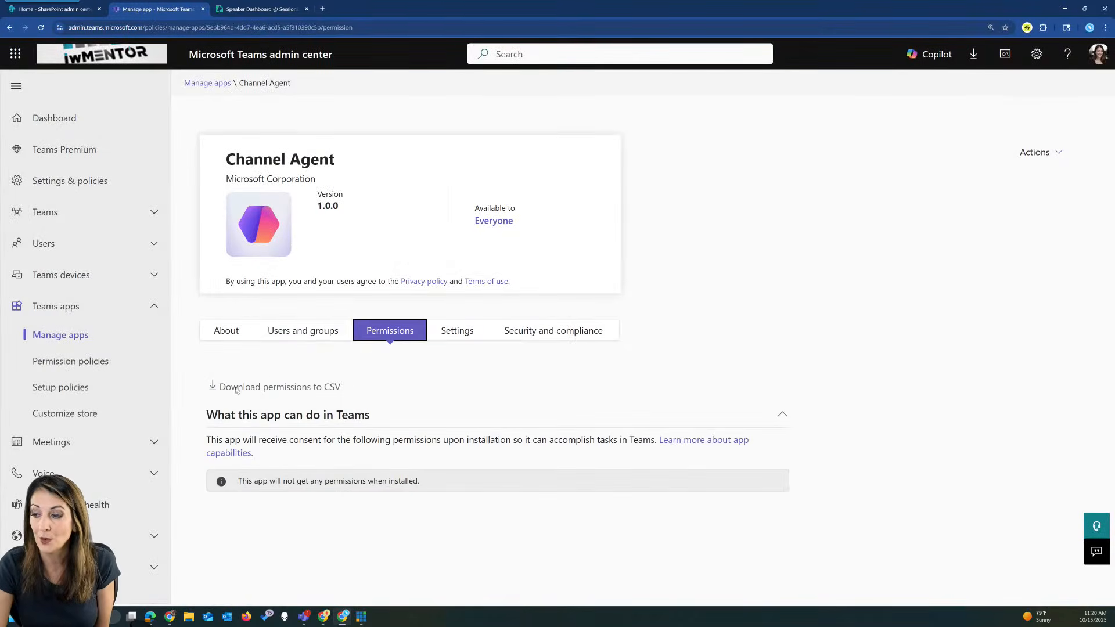
pyautogui.click(458, 332)
pyautogui.click(214, 336)
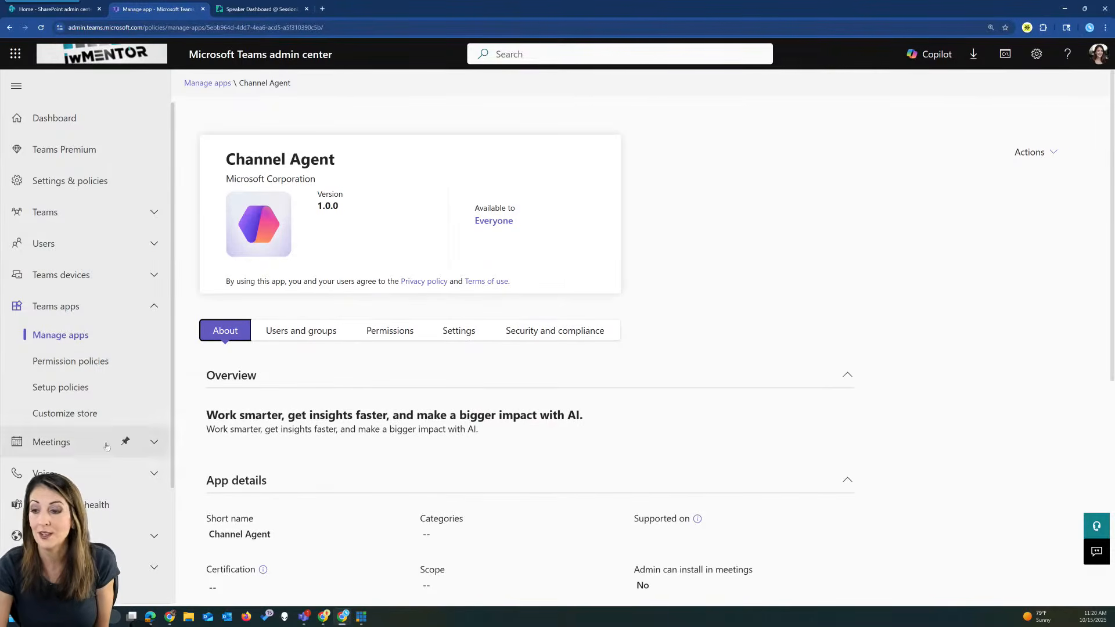
# - Check the app permission policies page and open the Global (Org-wide default) app setup policy
pyautogui.click(91, 362)
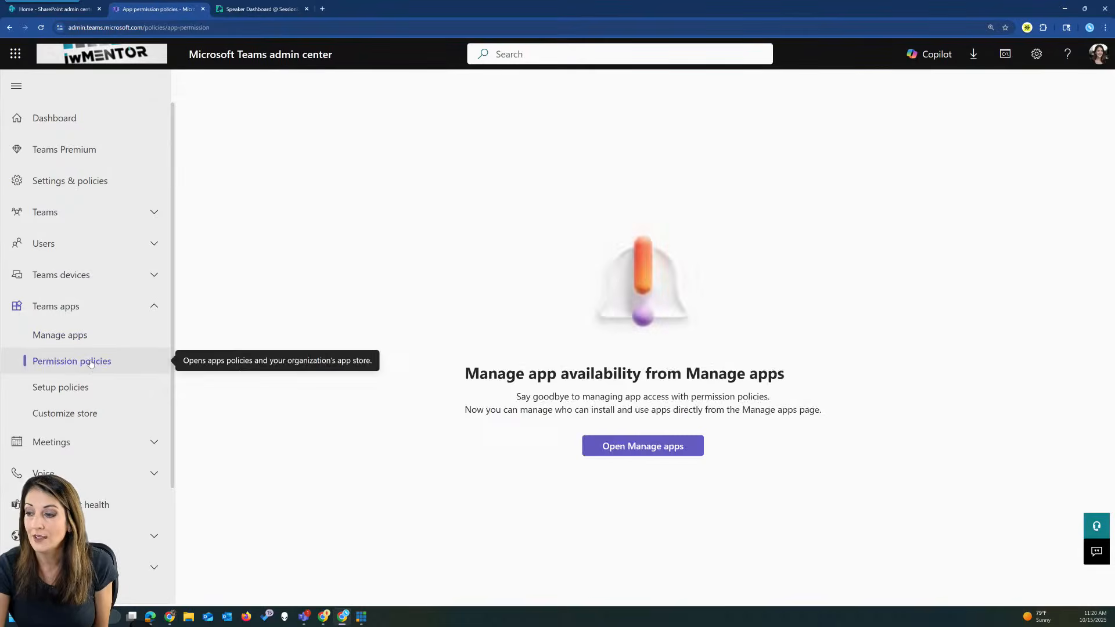
pyautogui.click(67, 387)
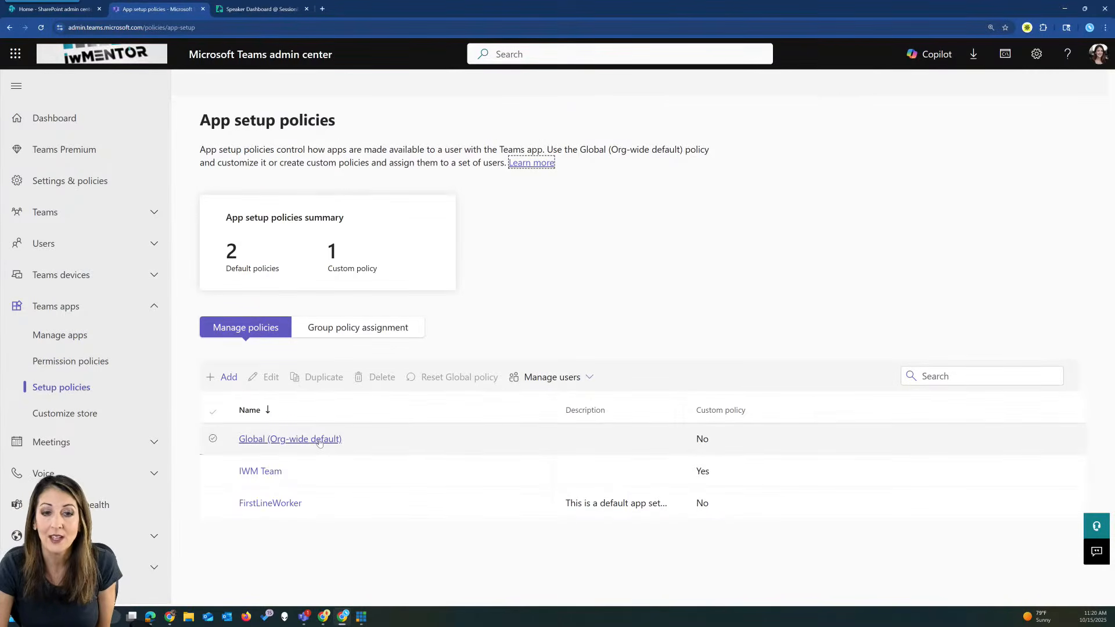
pyautogui.click(319, 440)
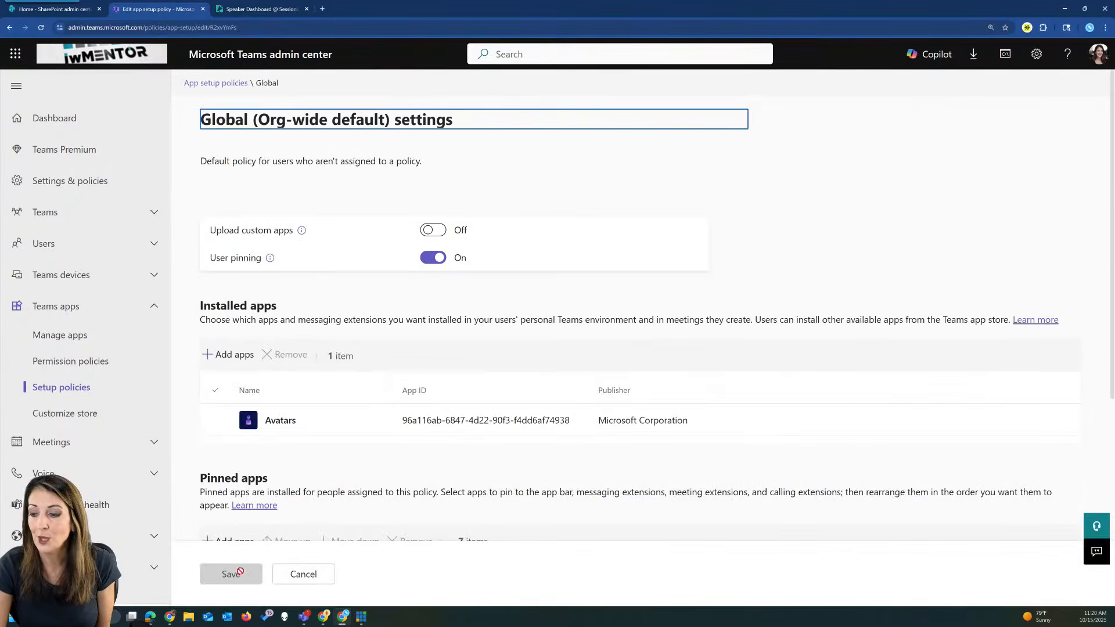
# - Leave the Global app setup policy without saving and return to the name search of the organization's managed apps
pyautogui.click(298, 573)
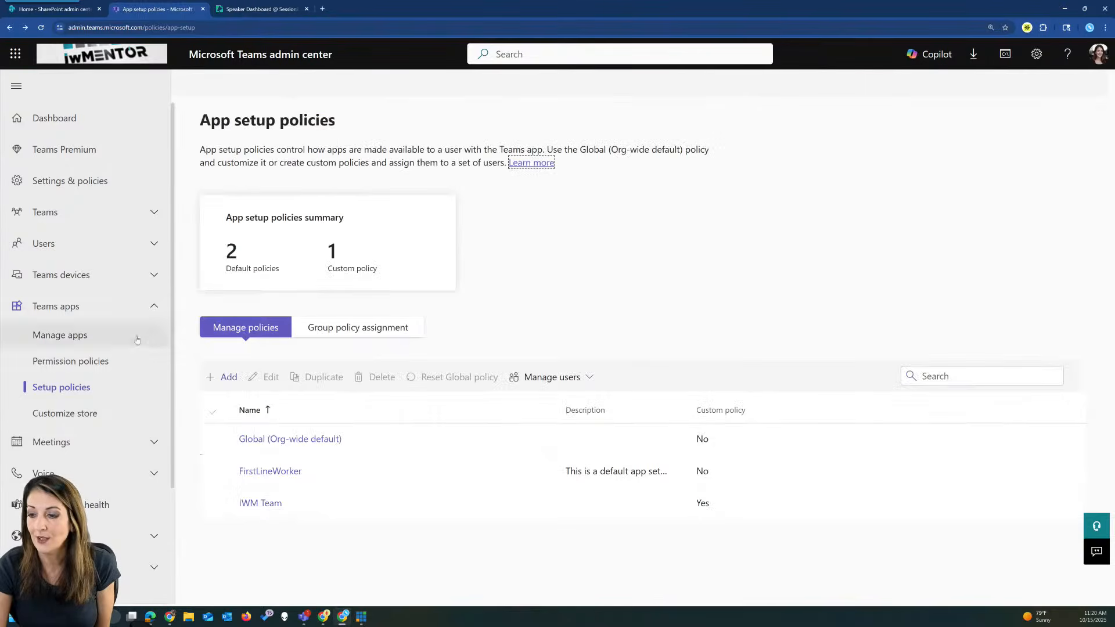
pyautogui.click(96, 339)
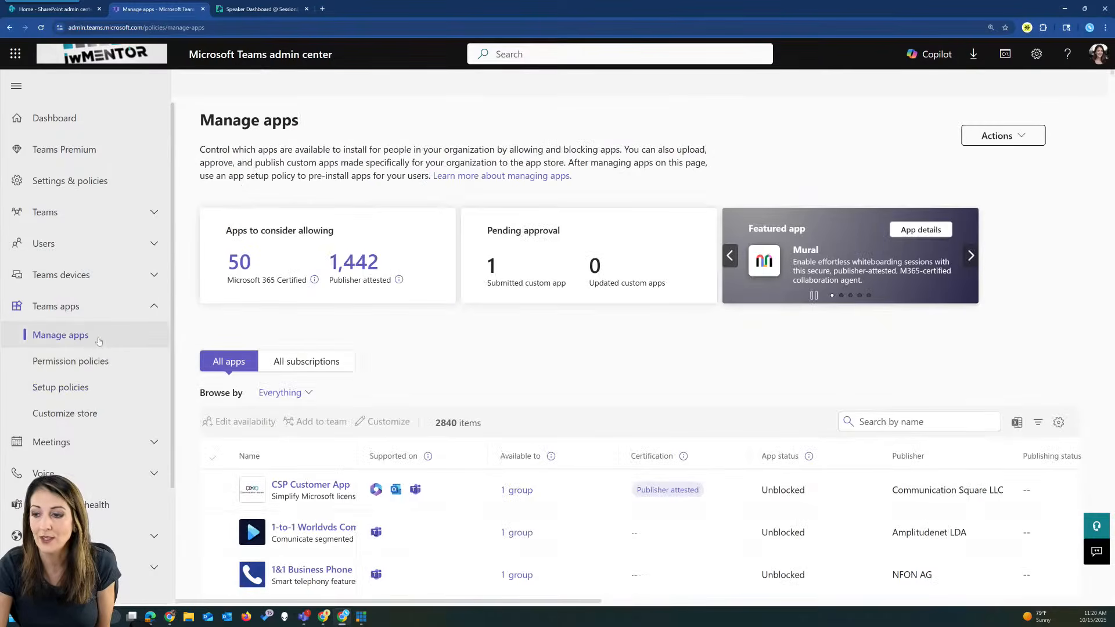
pyautogui.click(868, 421)
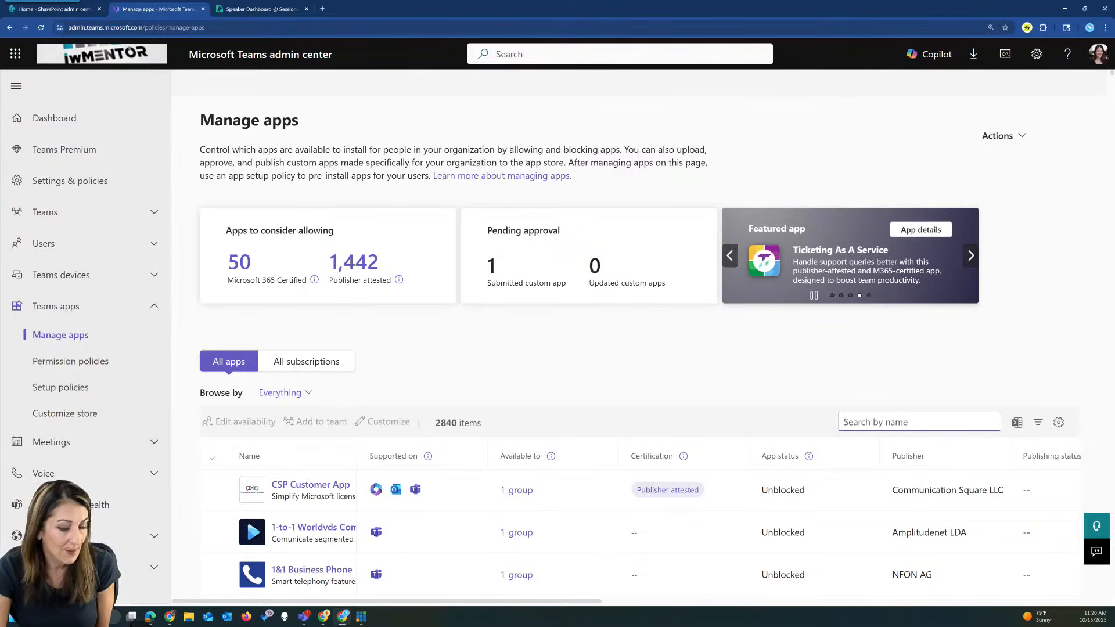
# - Switch to Teams in the other browser window and open the "Get started with Channel Agent for Teams channels" article from the Power Hour channel notes
pyautogui.moveTo(0, 11); pyautogui.dragTo(619, 22)
pyautogui.click(530, 11)
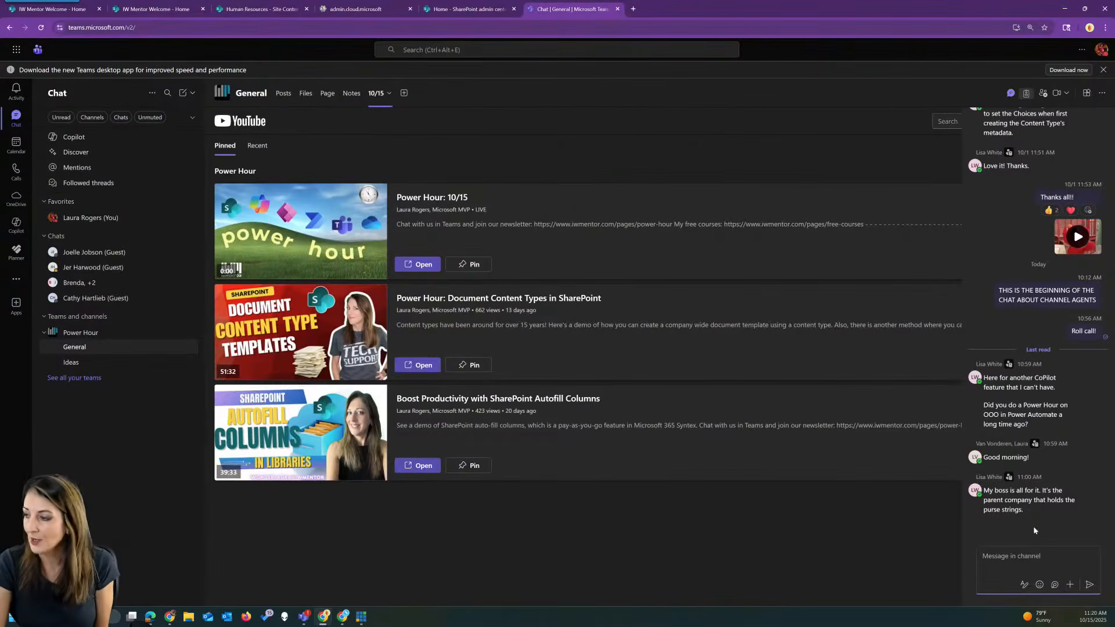
pyautogui.click(353, 101)
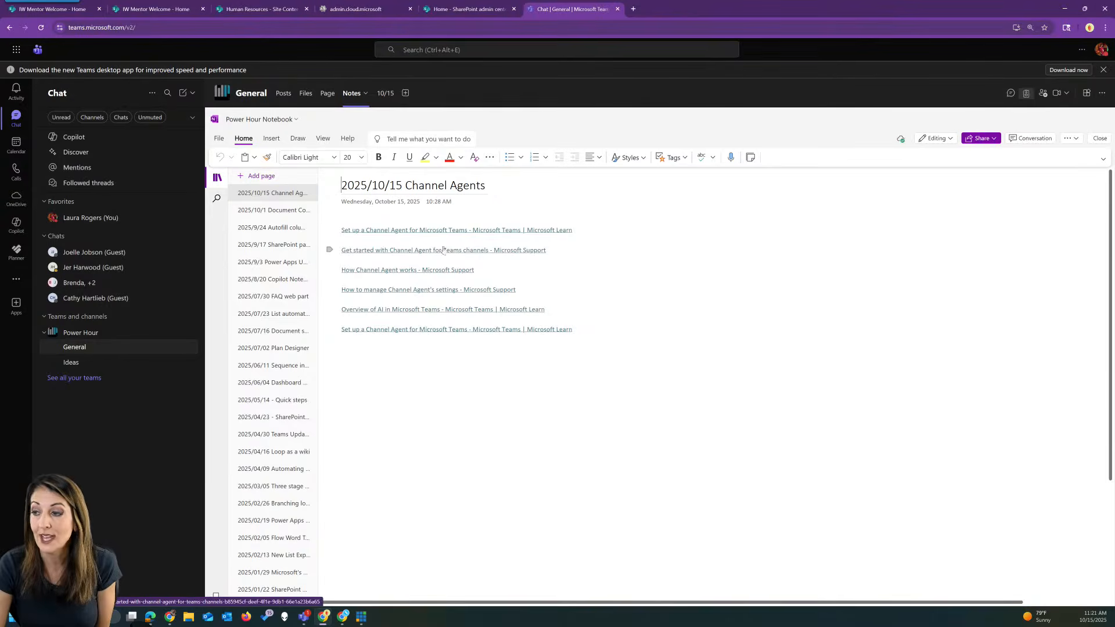
pyautogui.click(497, 257)
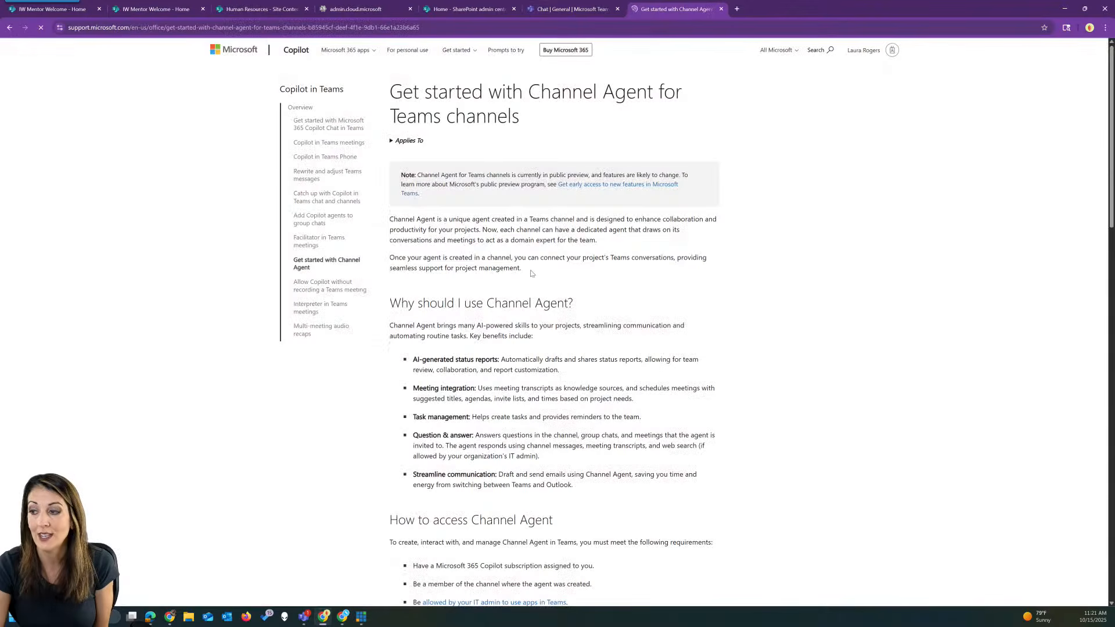
# - Review the article's sections on Channel Agent benefits, access requirements and limitations, and close the article
pyautogui.scroll(-5, 531, 272)
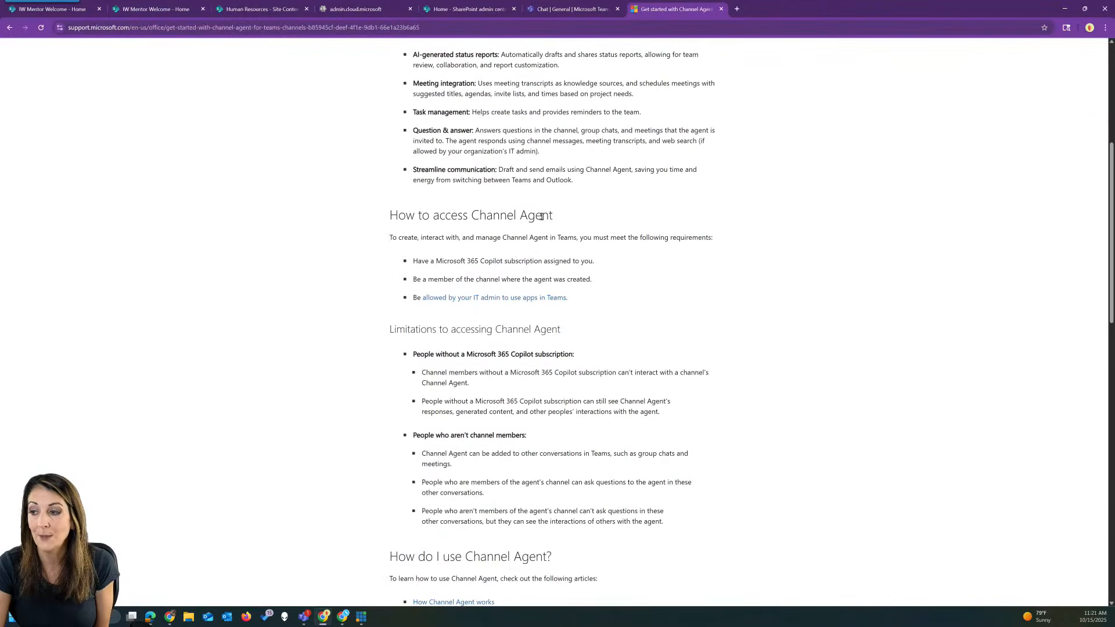
pyautogui.scroll(-1, 541, 216)
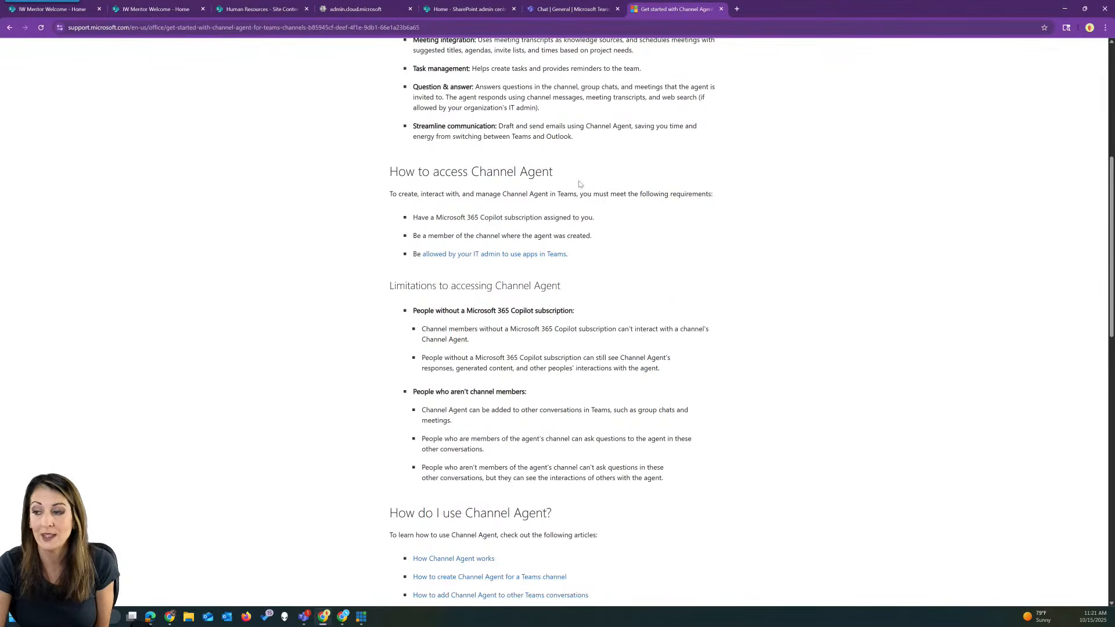
pyautogui.scroll(6, 579, 184)
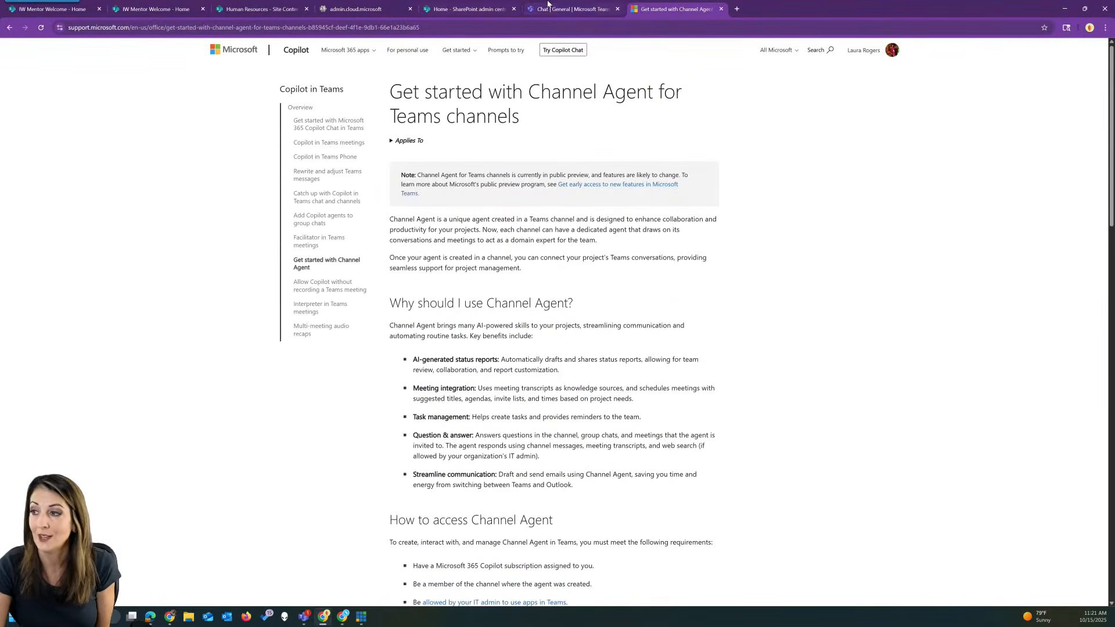
pyautogui.click(547, 7)
pyautogui.click(700, 8)
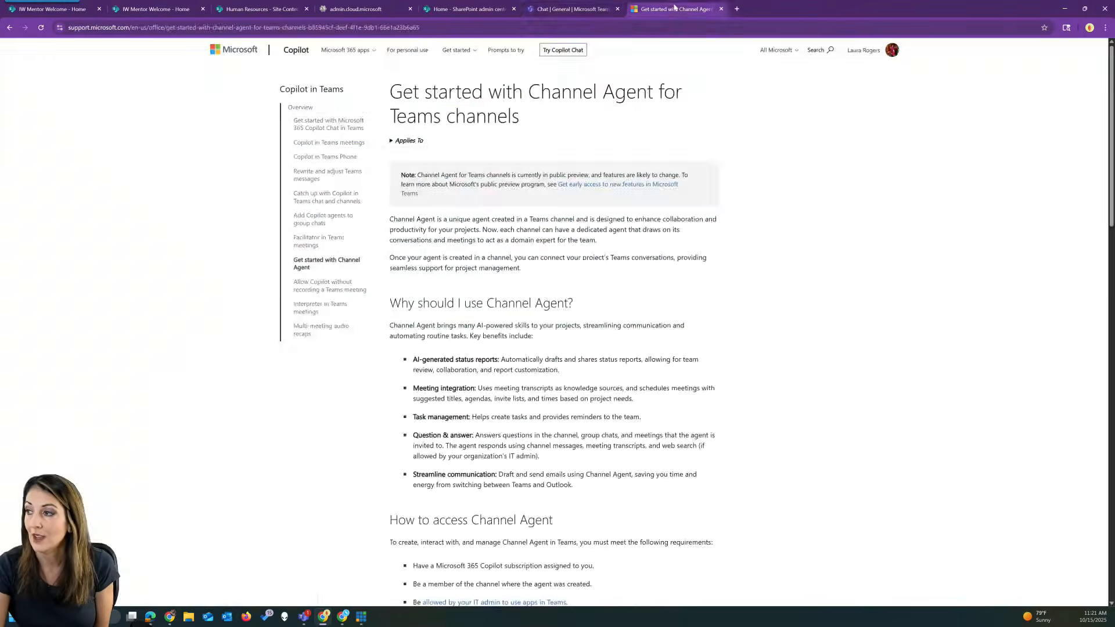
pyautogui.click(721, 9)
# - Clear the browser windows out of the way and return to the Teams desktop app
pyautogui.moveTo(682, 15)
pyautogui.mouseDown()
pyautogui.moveTo(715, 27)
pyautogui.moveTo(692, 0)
pyautogui.mouseUp()
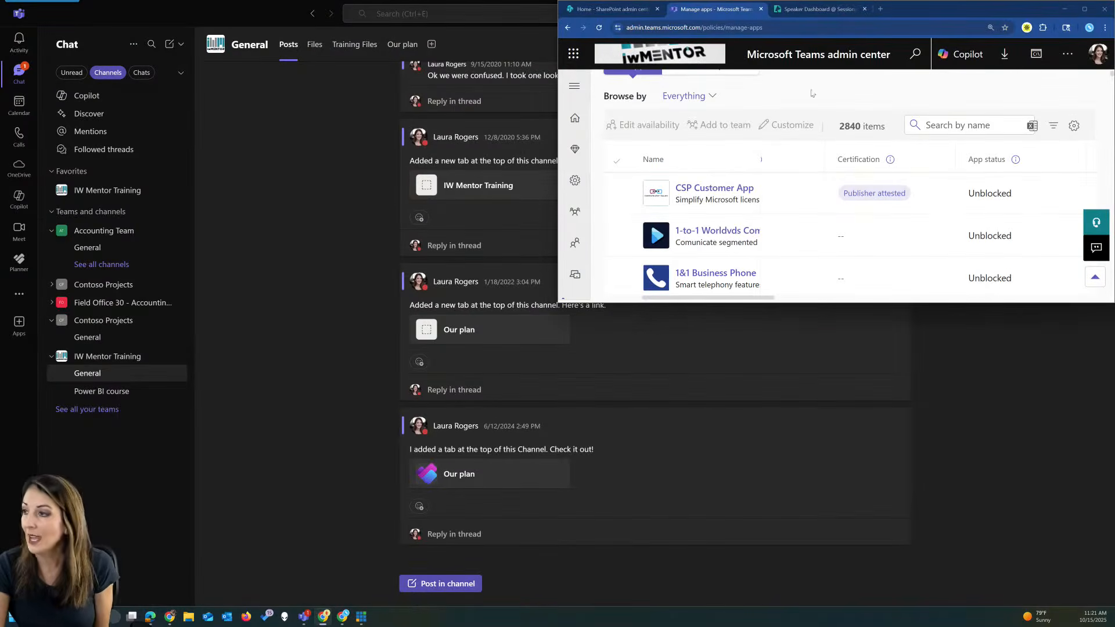
pyautogui.moveTo(918, 14); pyautogui.dragTo(689, 2)
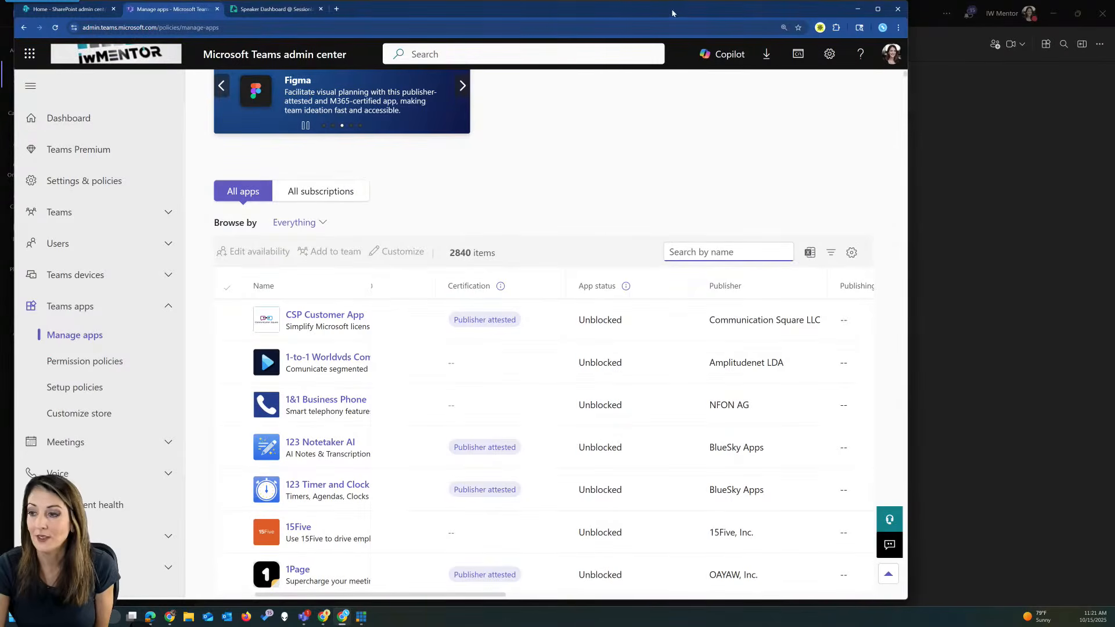
pyautogui.click(857, 9)
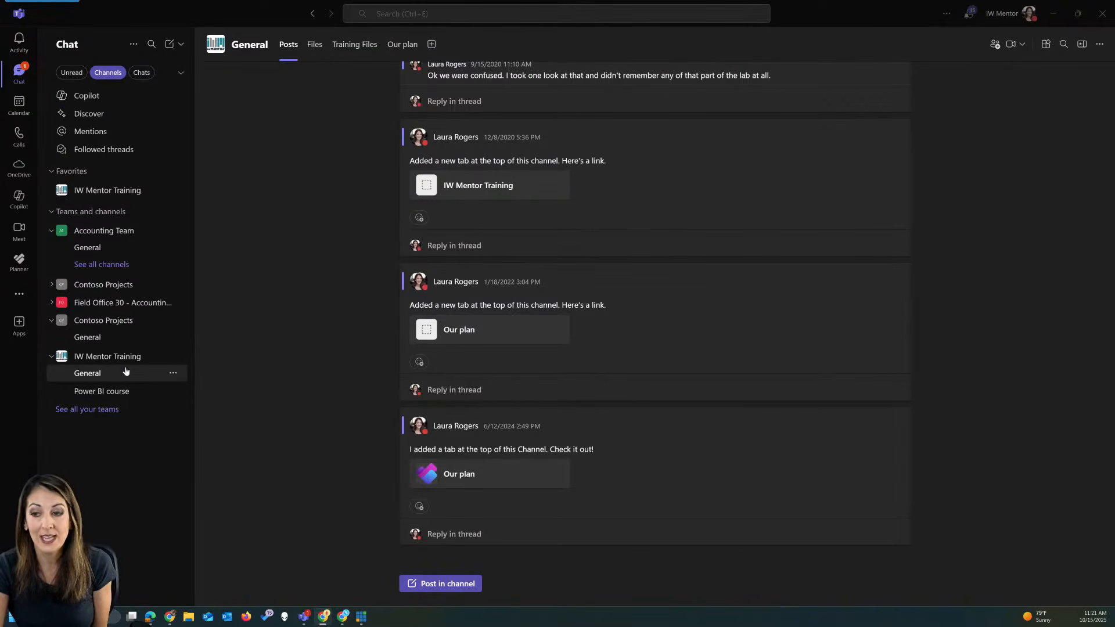
# - Create a standard channel named "SharePoint course" in the IW Mentor Training team, using the Posts layout and recommending it in people's channel lists
pyautogui.click(164, 356)
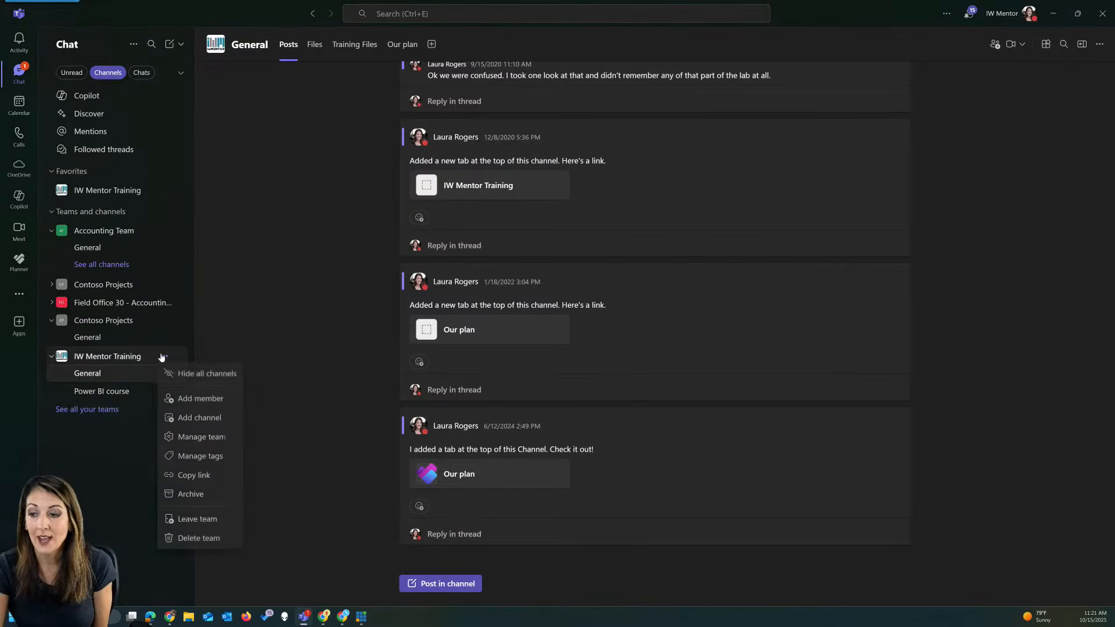
pyautogui.click(204, 417)
pyautogui.write('SharePoint course')
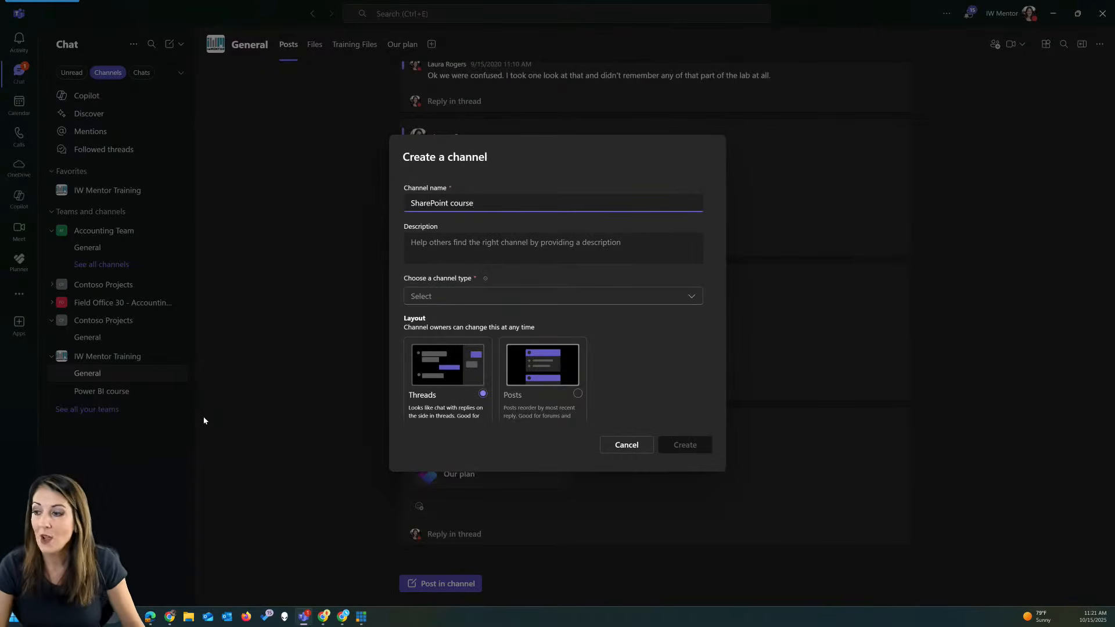
pyautogui.click(484, 299)
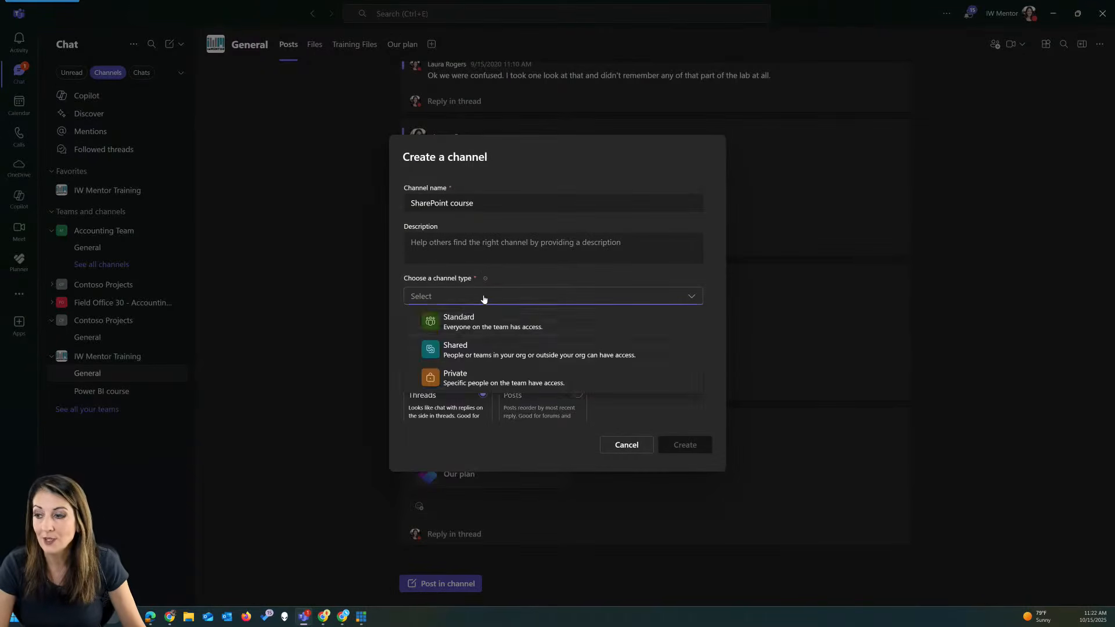
pyautogui.click(479, 321)
pyautogui.scroll(-1, 610, 342)
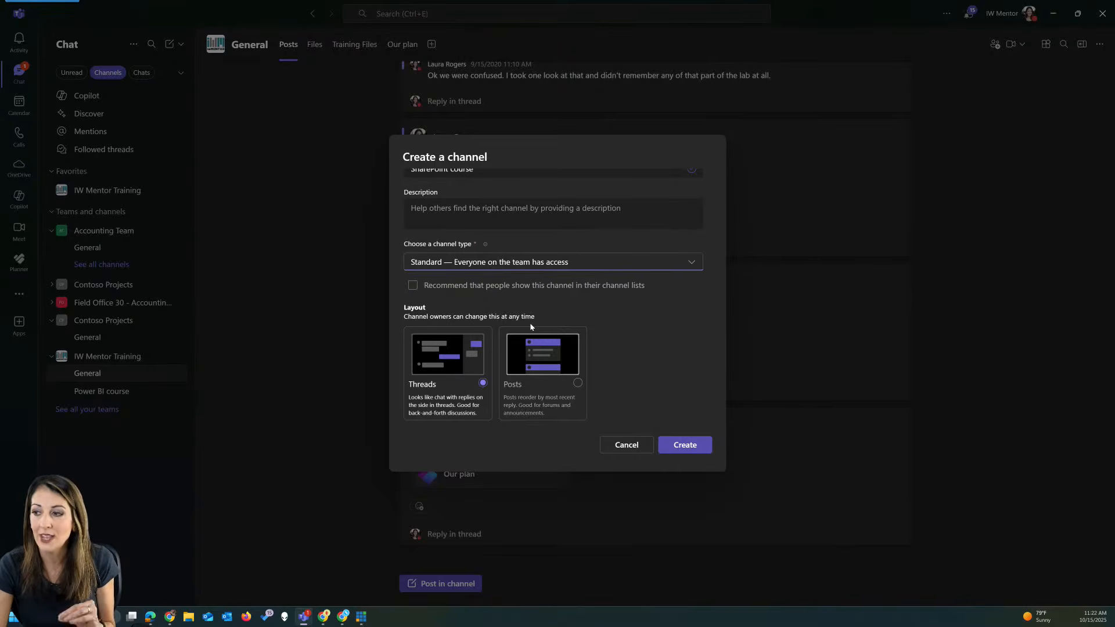
pyautogui.click(543, 373)
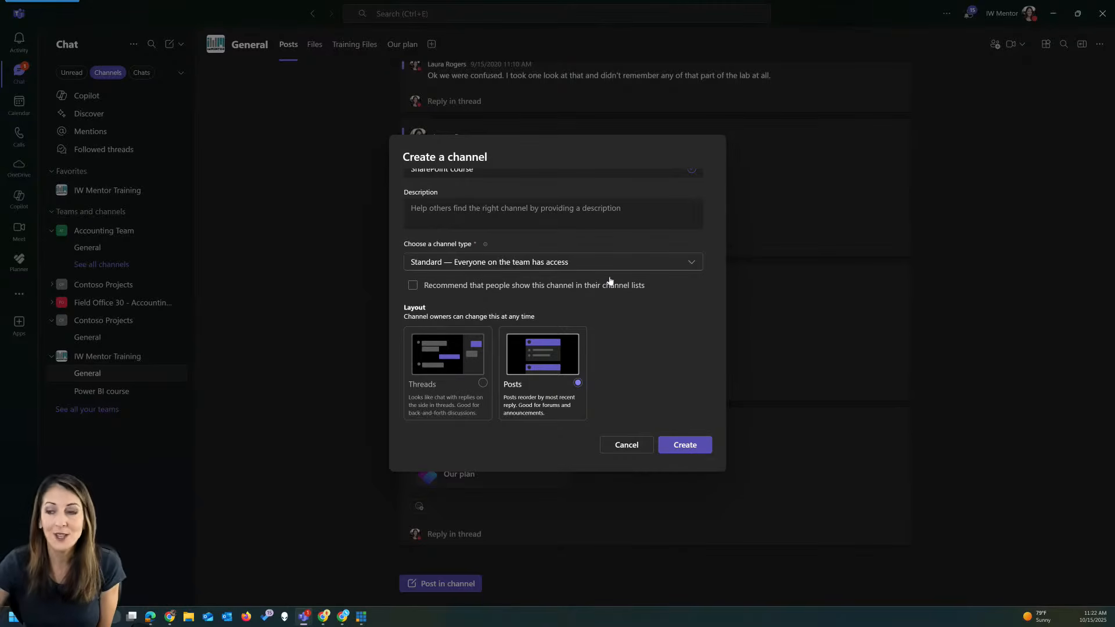
pyautogui.click(412, 287)
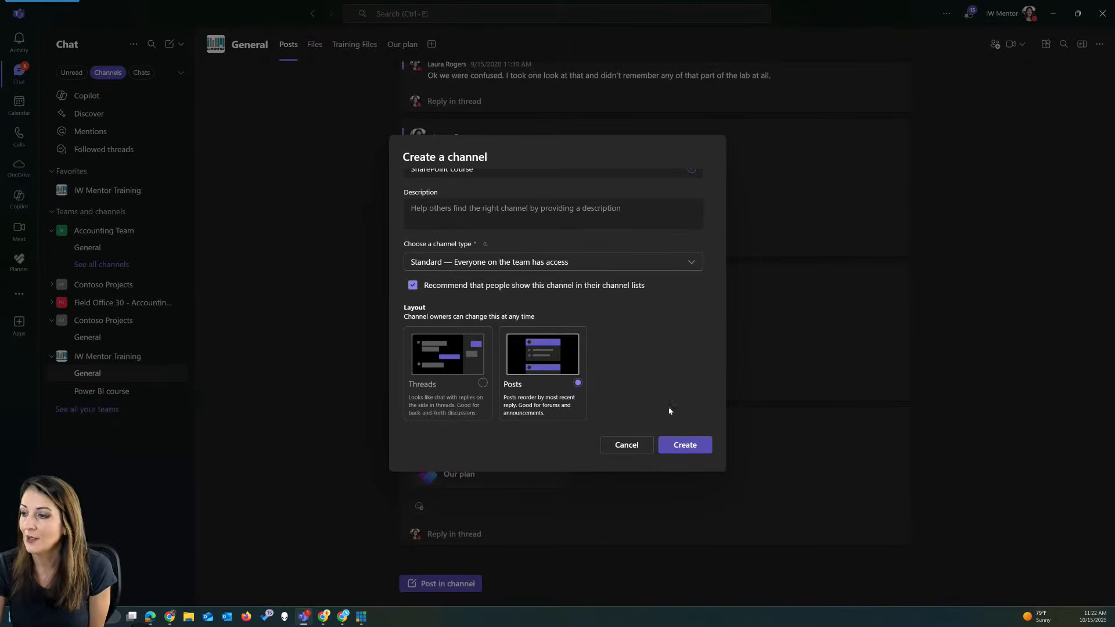
pyautogui.click(687, 447)
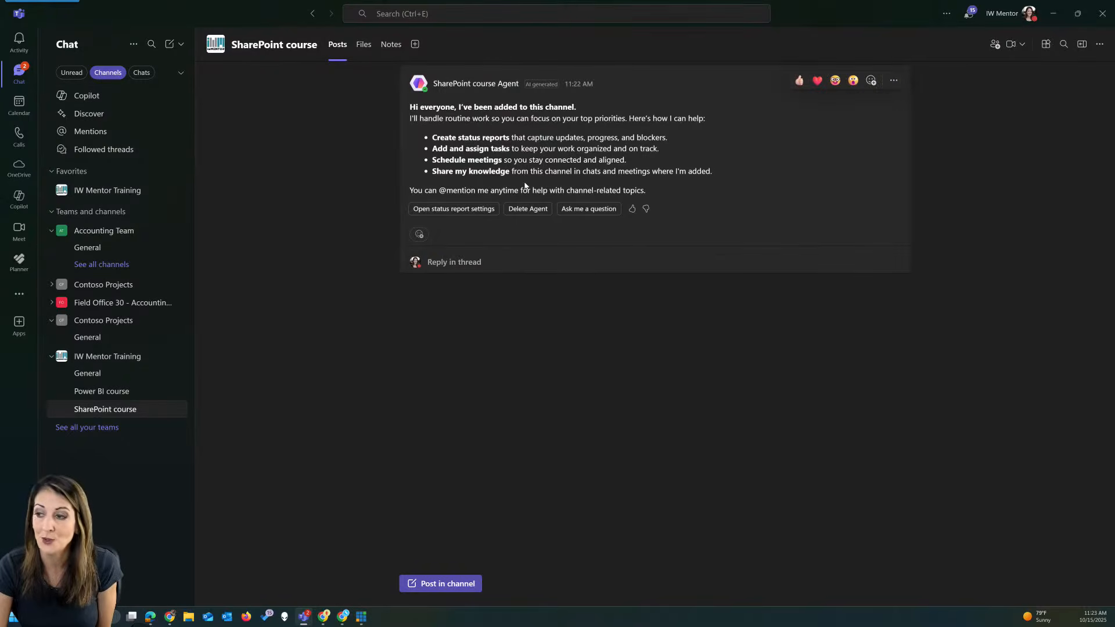
# - Check the new channel agent's status report settings and close them without saving
pyautogui.click(470, 211)
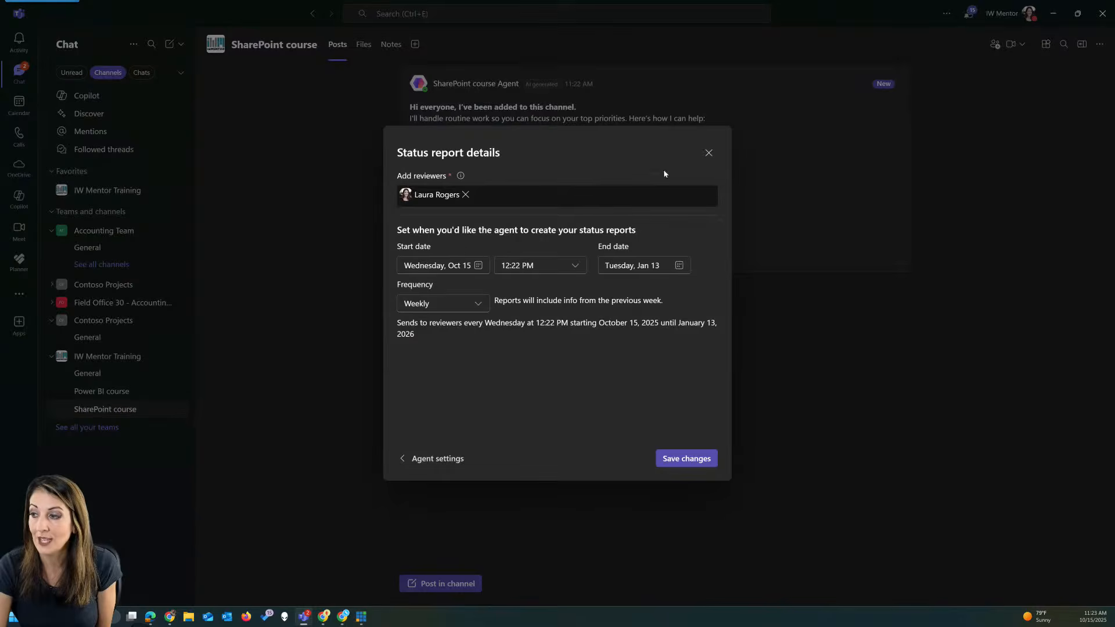
pyautogui.click(708, 154)
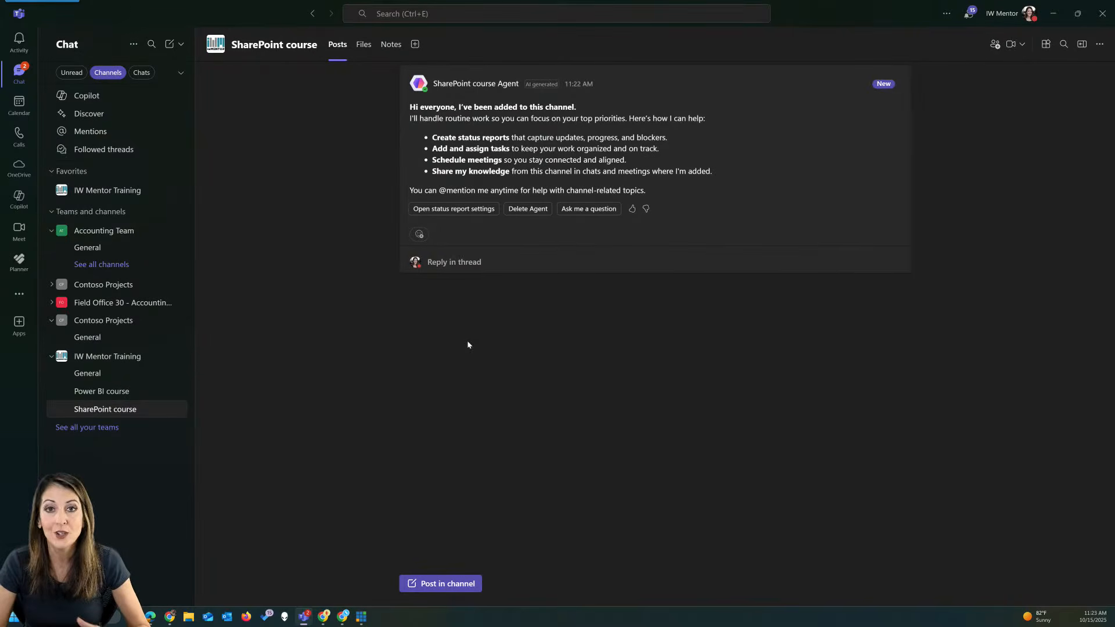
# - Post a message in the SharePoint course channel with the subject "Talk about SharePoint training outline" and the text "This is a test."
pyautogui.click(453, 583)
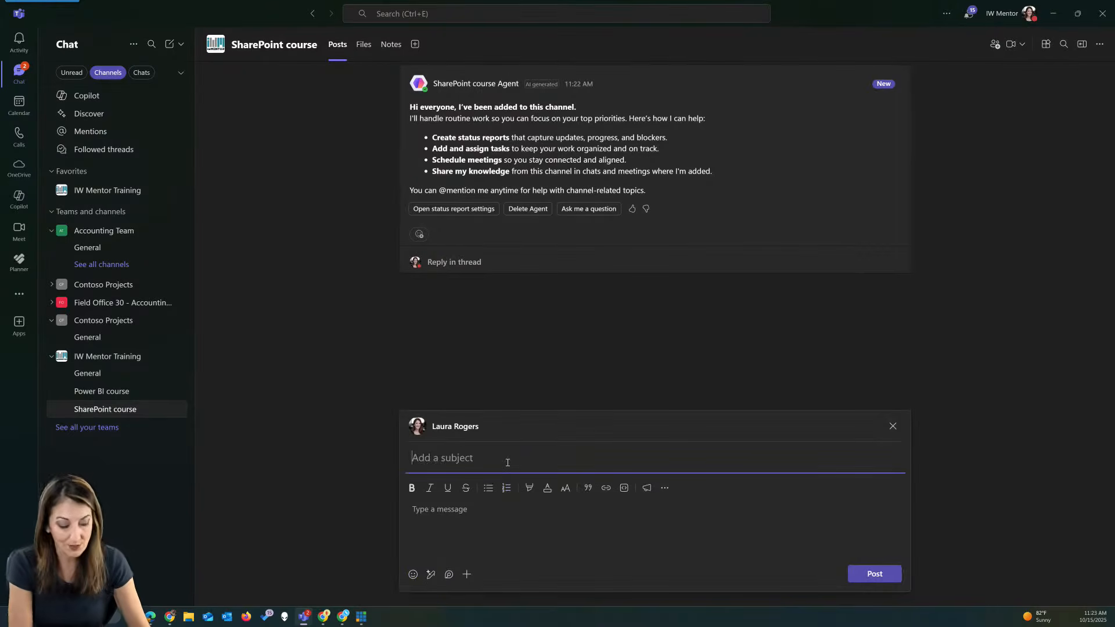
pyautogui.write('Talk about SharePoint training outline')
pyautogui.click(487, 509)
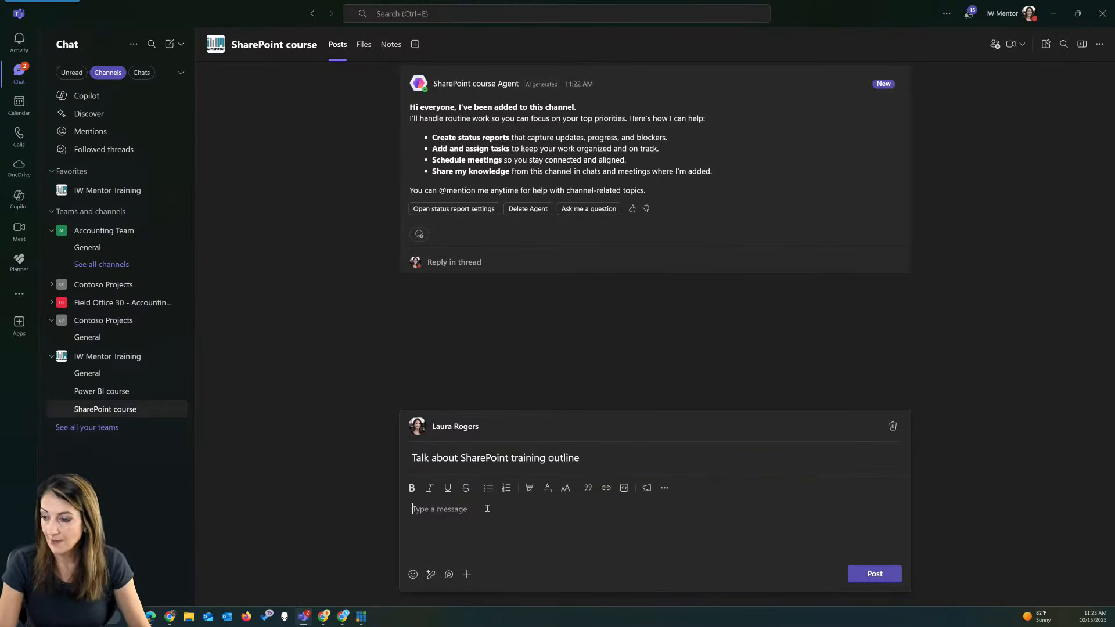
pyautogui.write('This is a test.')
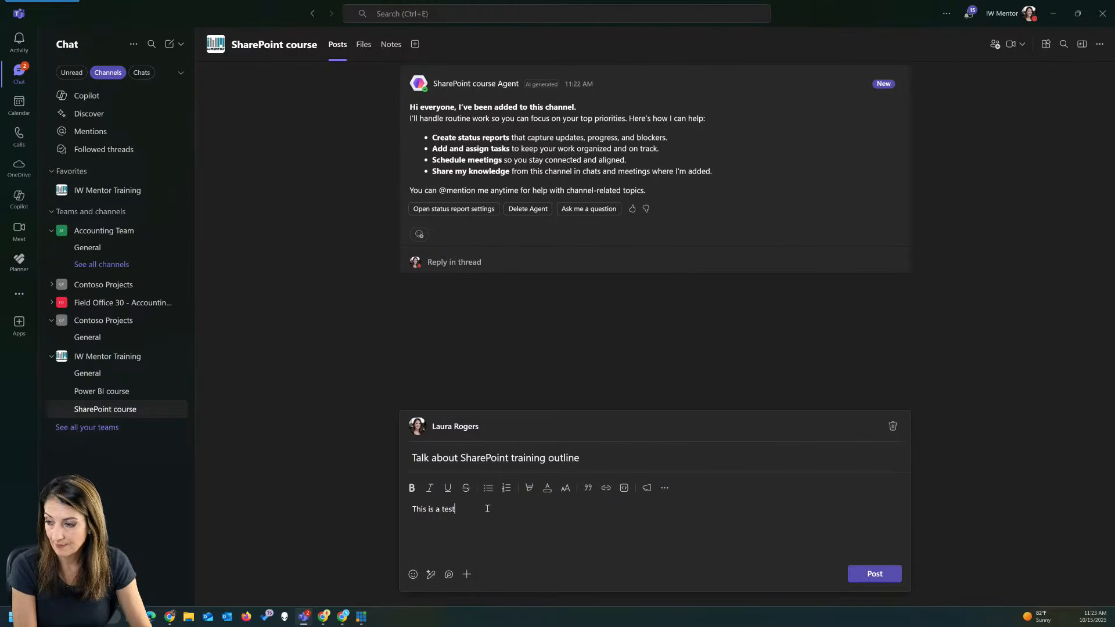
pyautogui.click(873, 573)
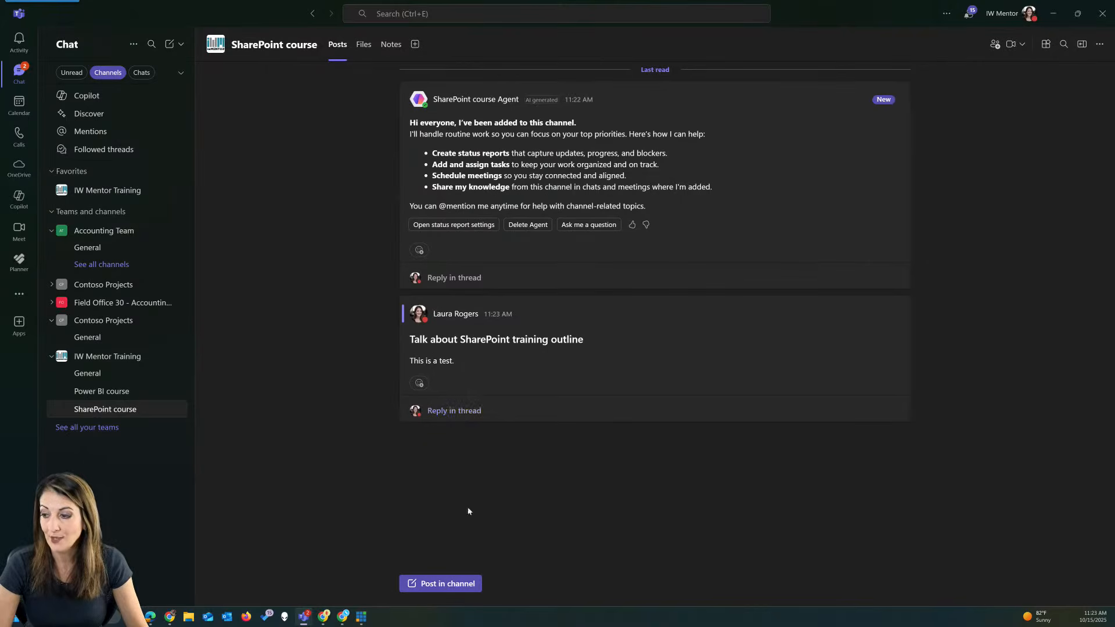
# - Reply in the post's thread mentioning the SharePoint course Agent and asking "what can you do?"
pyautogui.click(466, 411)
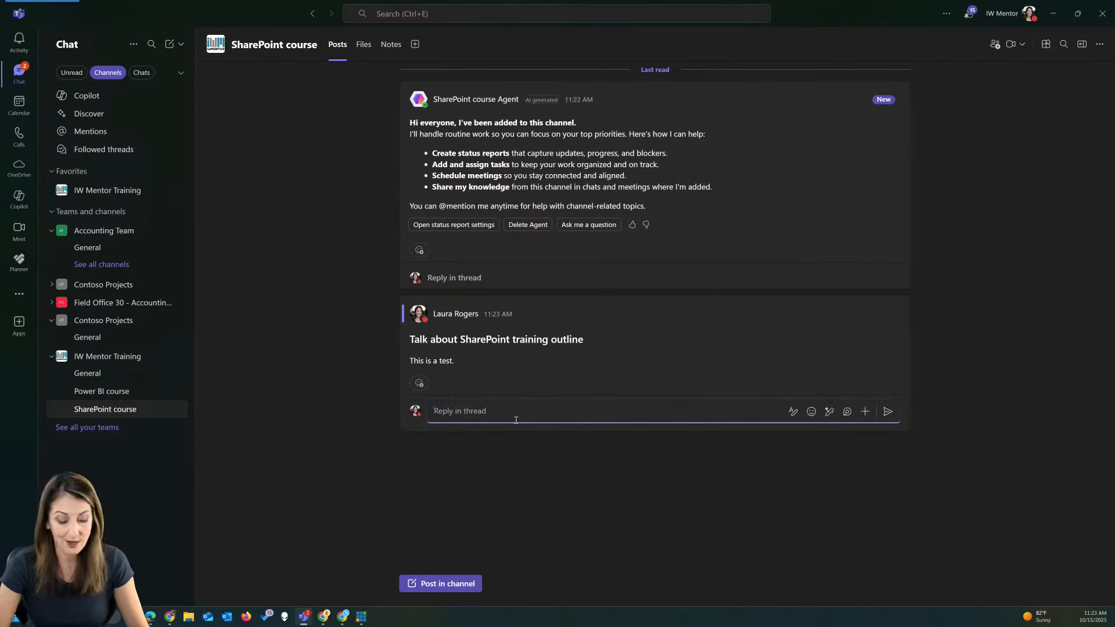
pyautogui.write('@')
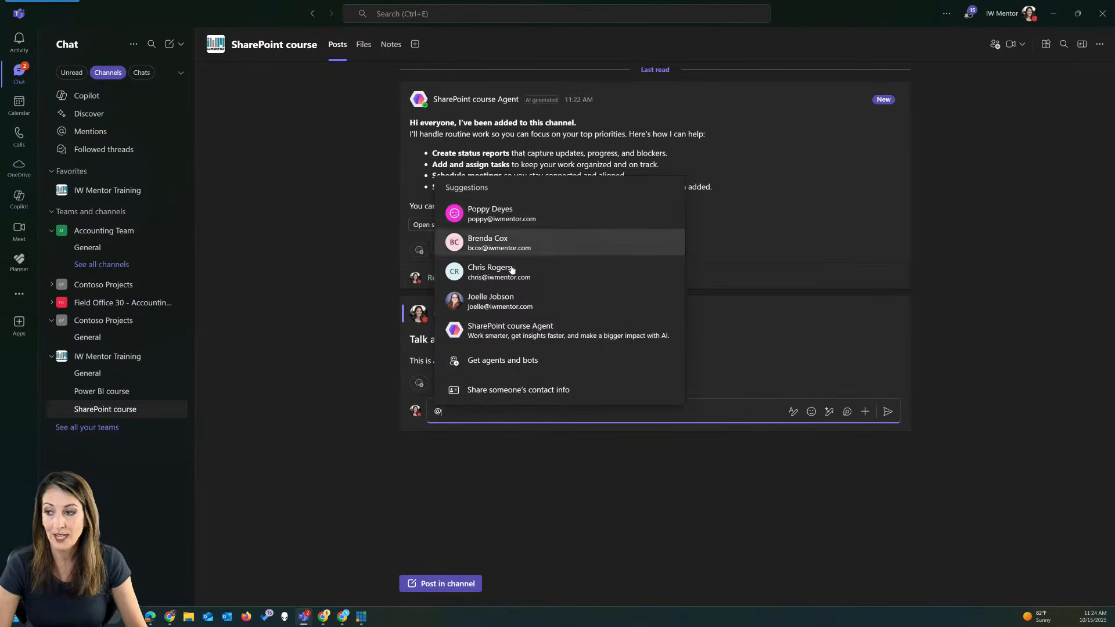
pyautogui.click(505, 332)
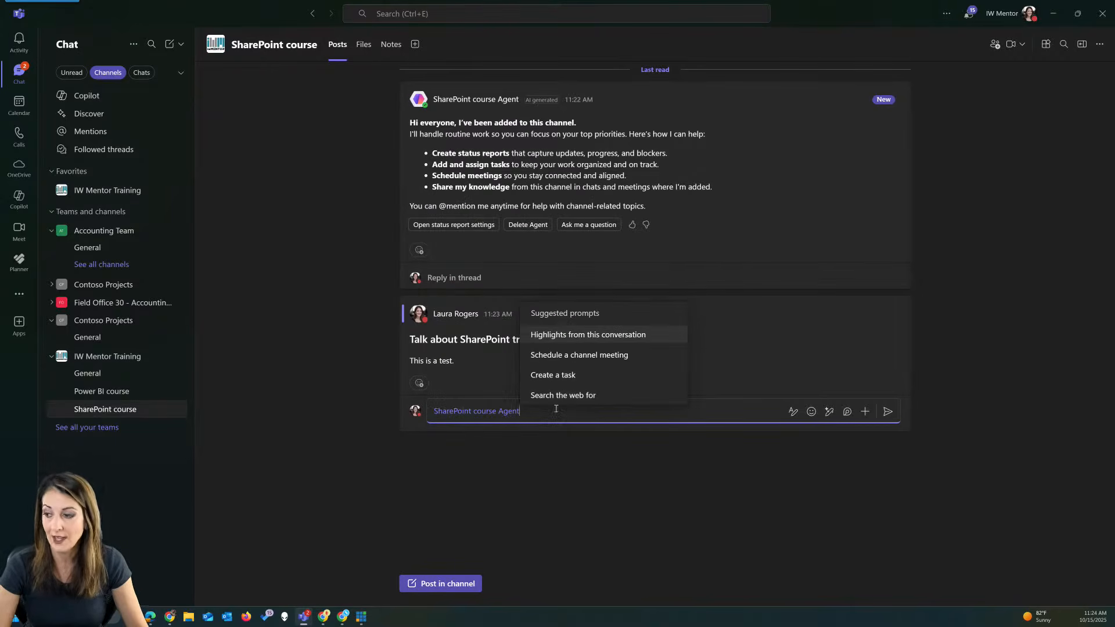
pyautogui.write('what can')
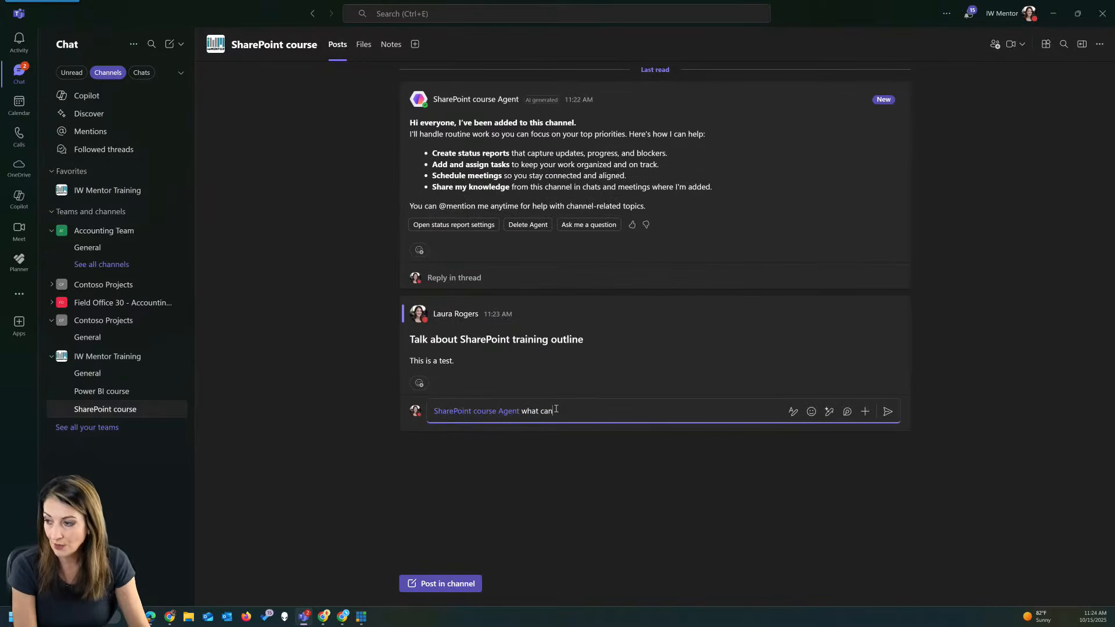
pyautogui.write(' you do?')
pyautogui.press('Return')
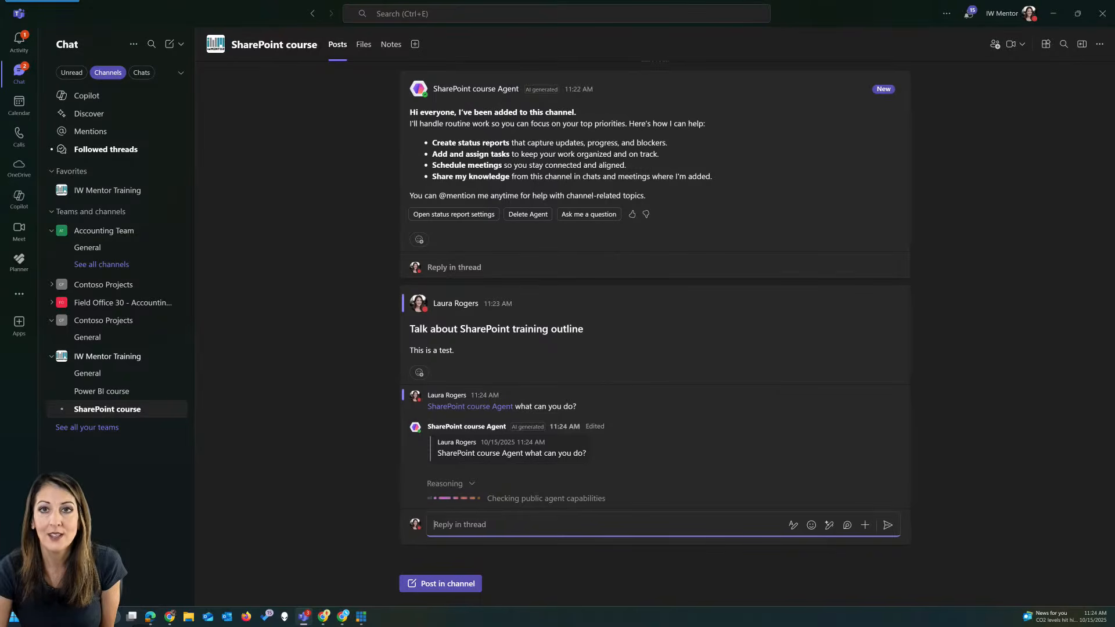
# - Expand the SharePoint course Agent's full answer about its capabilities in the thread
pyautogui.hotkey('alt', 'Tab')
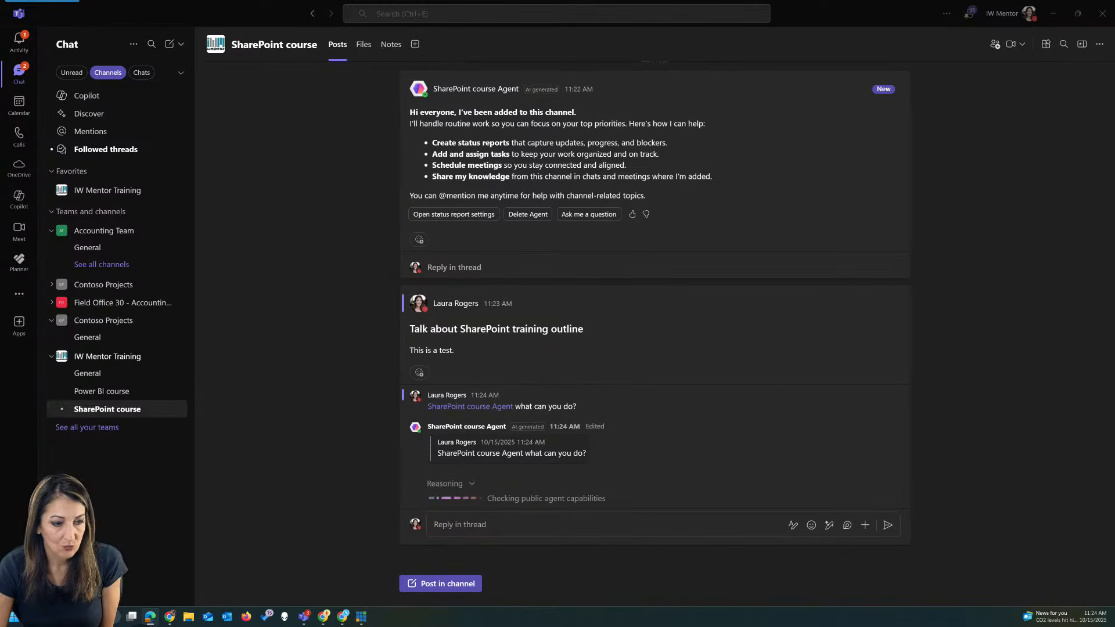
pyautogui.click(512, 525)
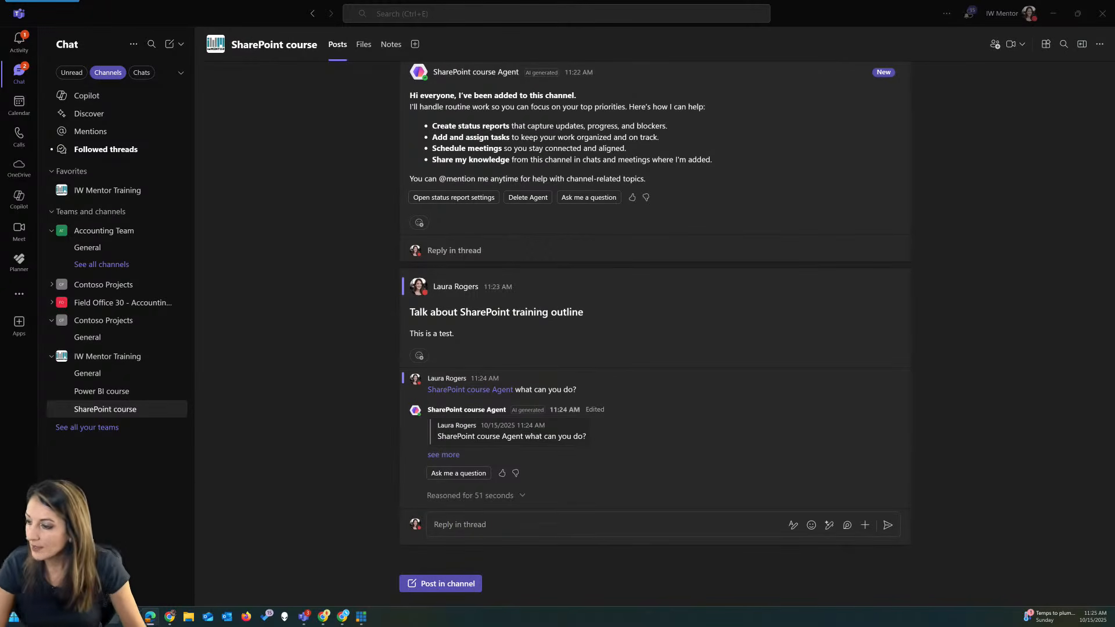
pyautogui.click(449, 456)
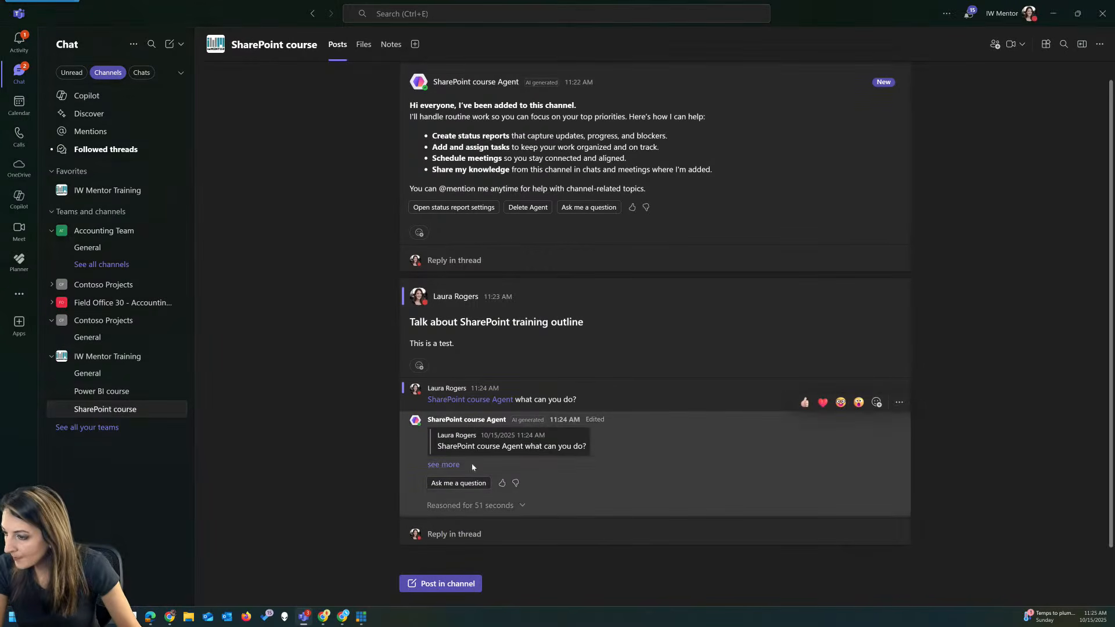
pyautogui.click(445, 465)
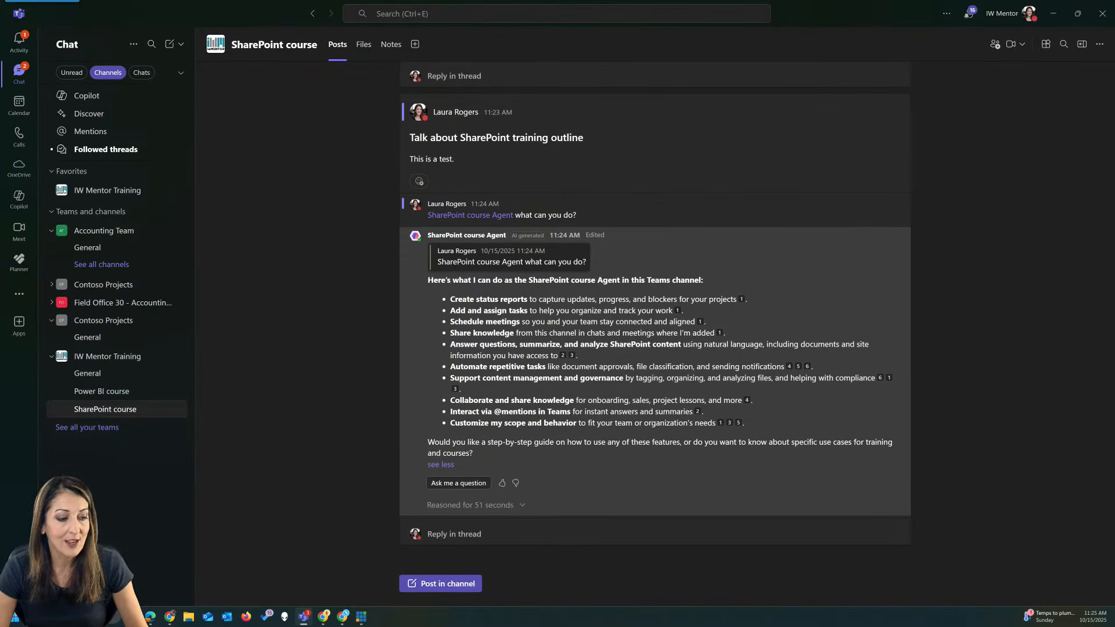
pyautogui.hotkey('alt', 'Tab')
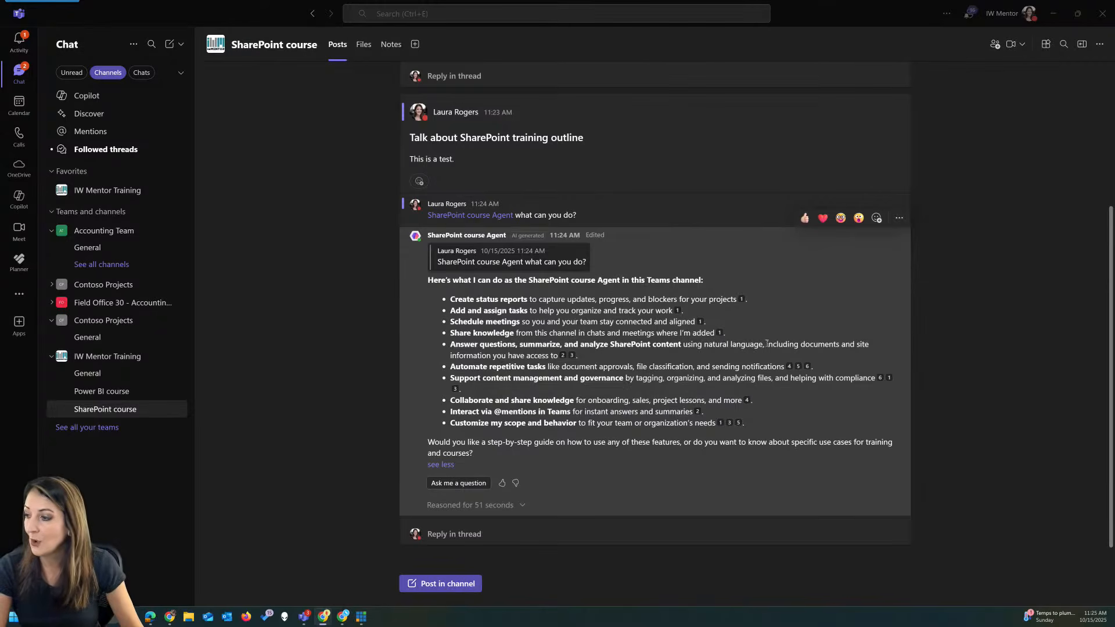
pyautogui.moveTo(767, 345); pyautogui.dragTo(786, 358)
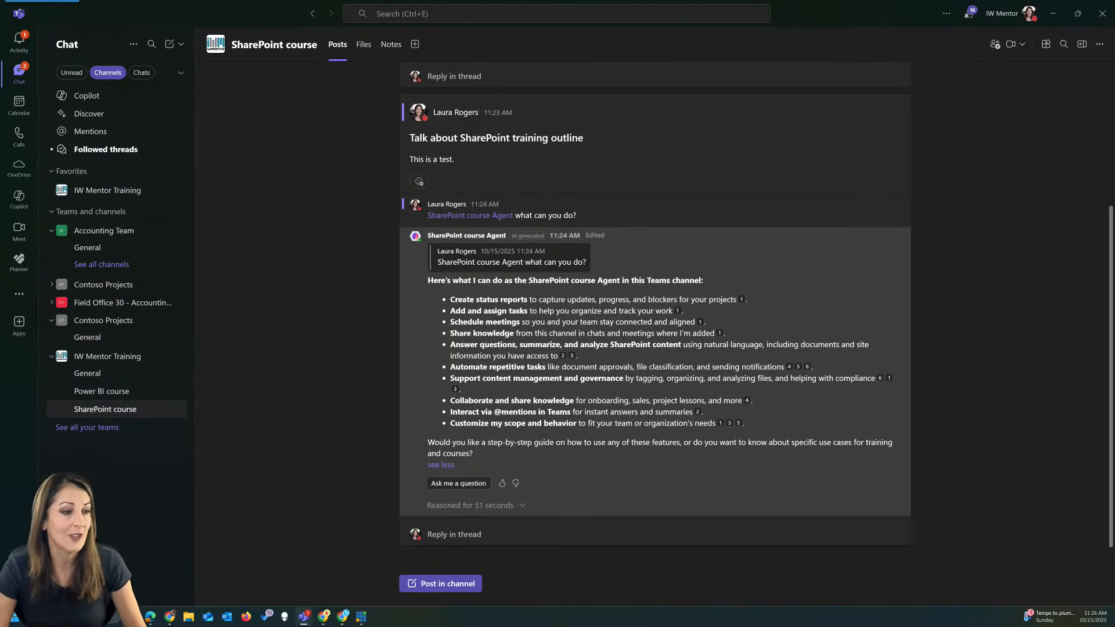
pyautogui.click(324, 617)
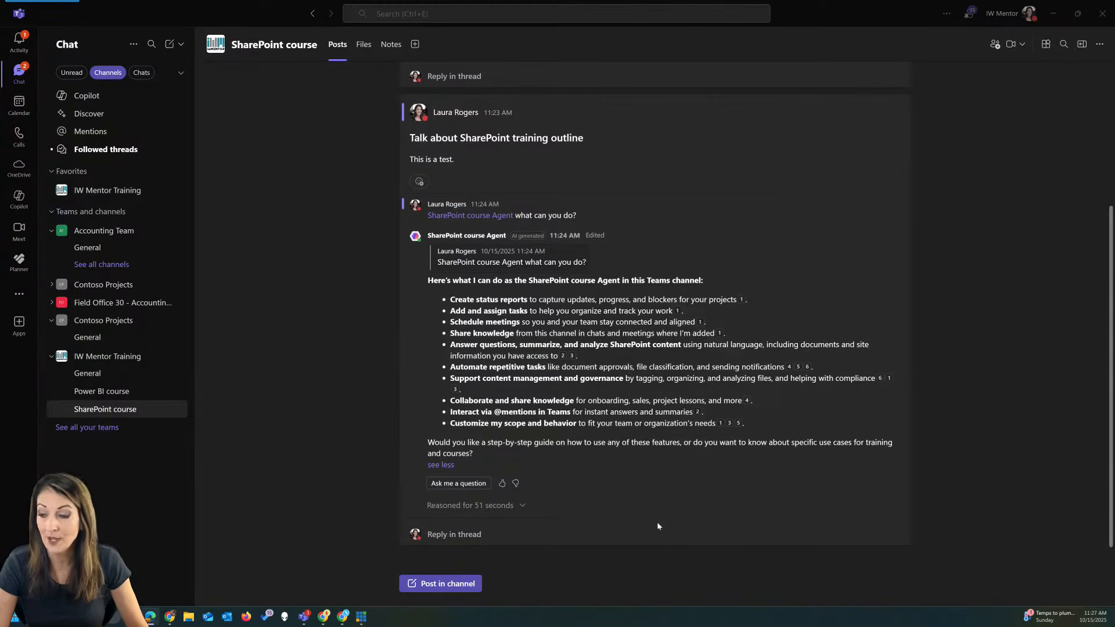
# - Draft a thread reply asking SharePoint course Agent to assign a colleague a high-priority Power BI dashboard review task due Friday, with a checklist
pyautogui.click(457, 534)
pyautogui.write('@')
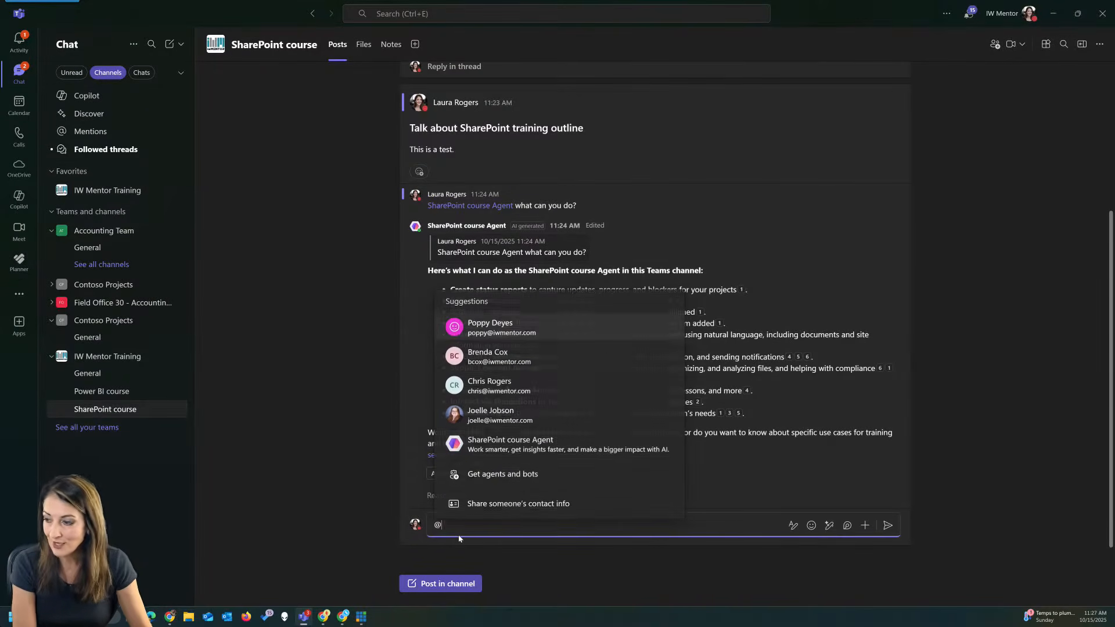
pyautogui.click(523, 443)
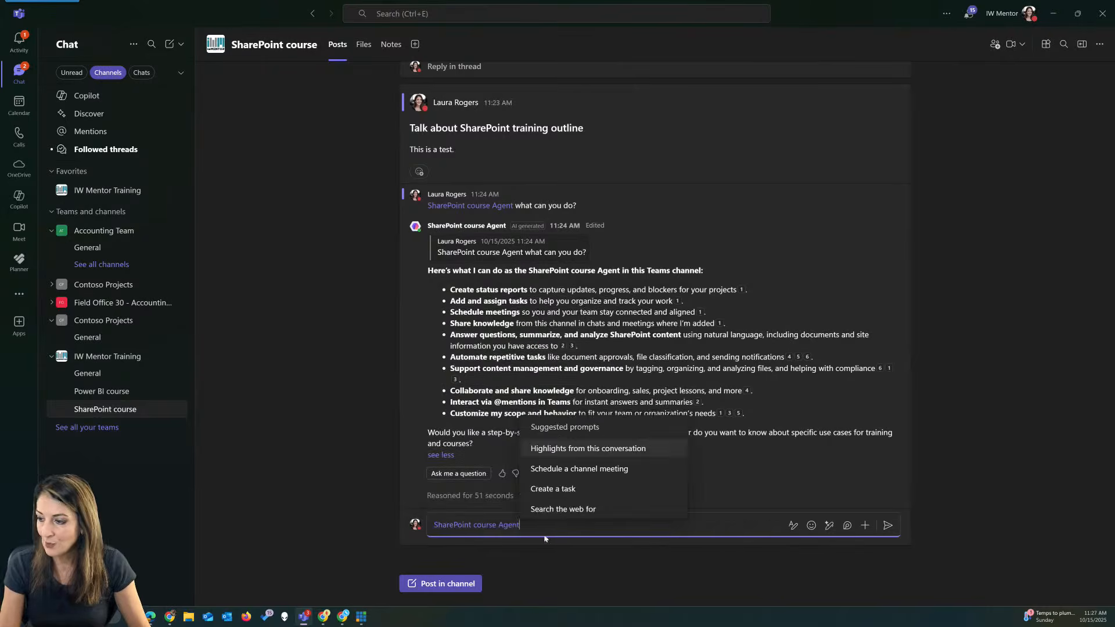
pyautogui.write('assign a Planner task to Poppy: "Review the Power BI dashboard layout and confirm data sources" due by Friday. Mark it as high priority and add a checklist for visuals, filters, and data refresh.')
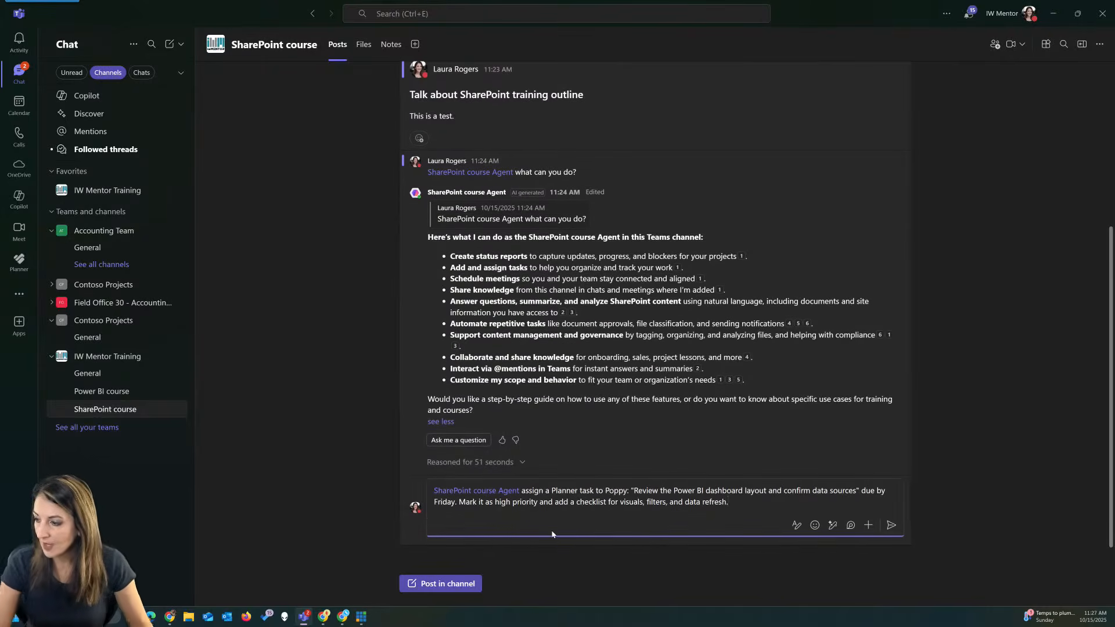
pyautogui.doubleClick(616, 491)
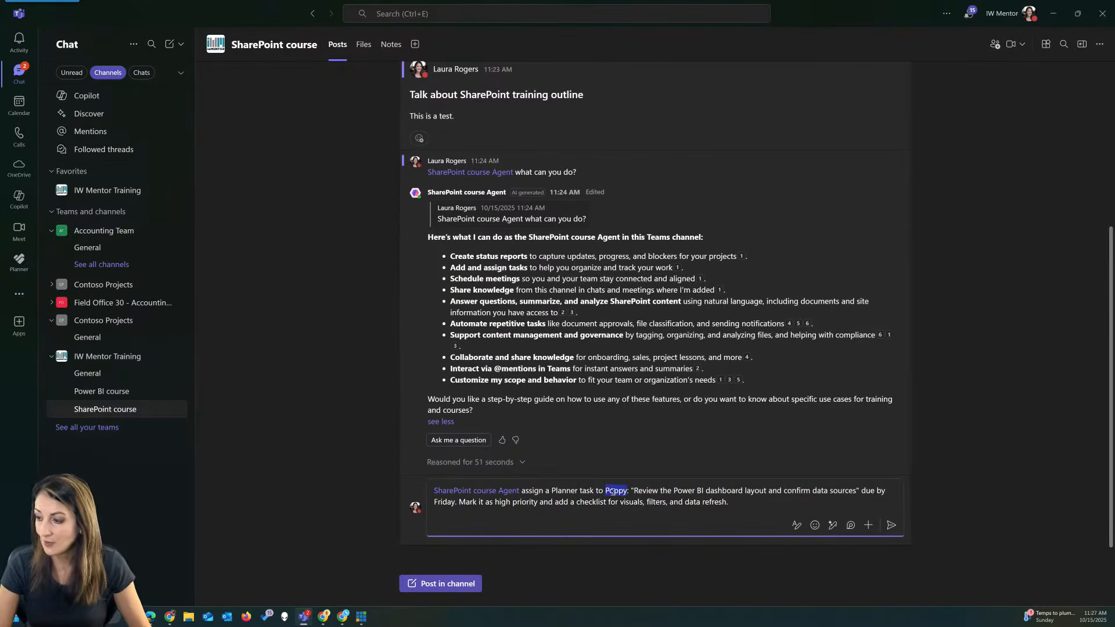
pyautogui.write('@')
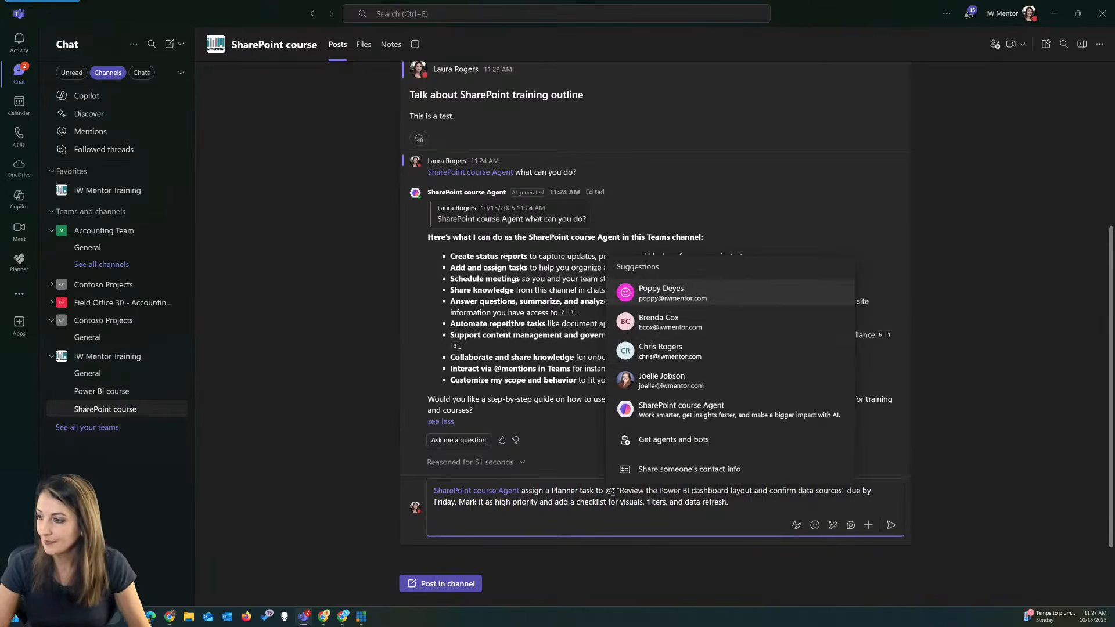
pyautogui.click(662, 293)
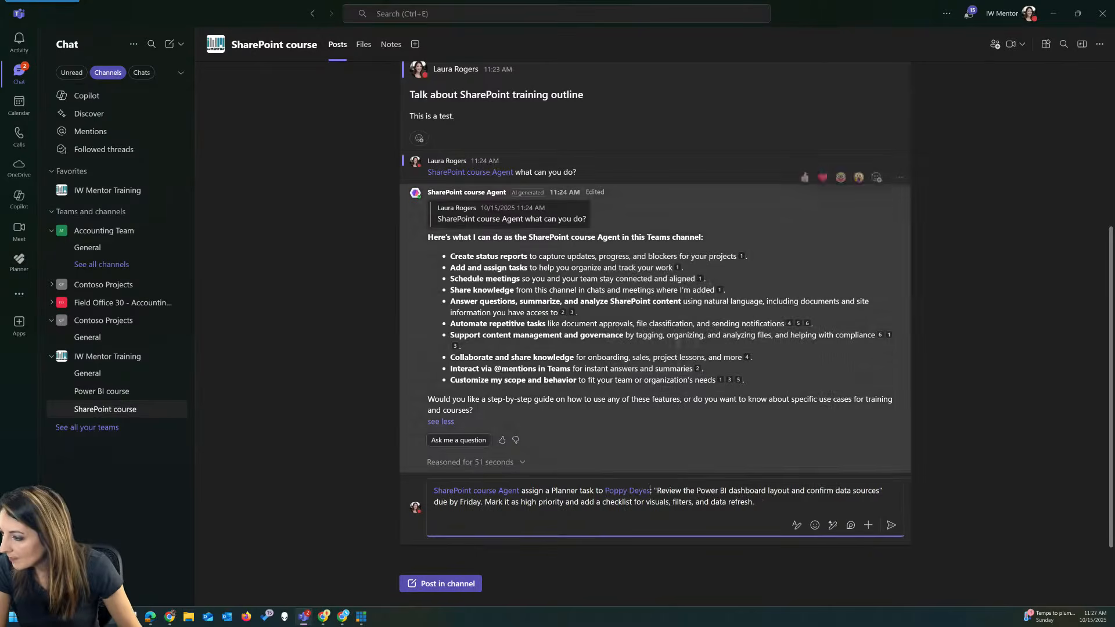
pyautogui.write(':')
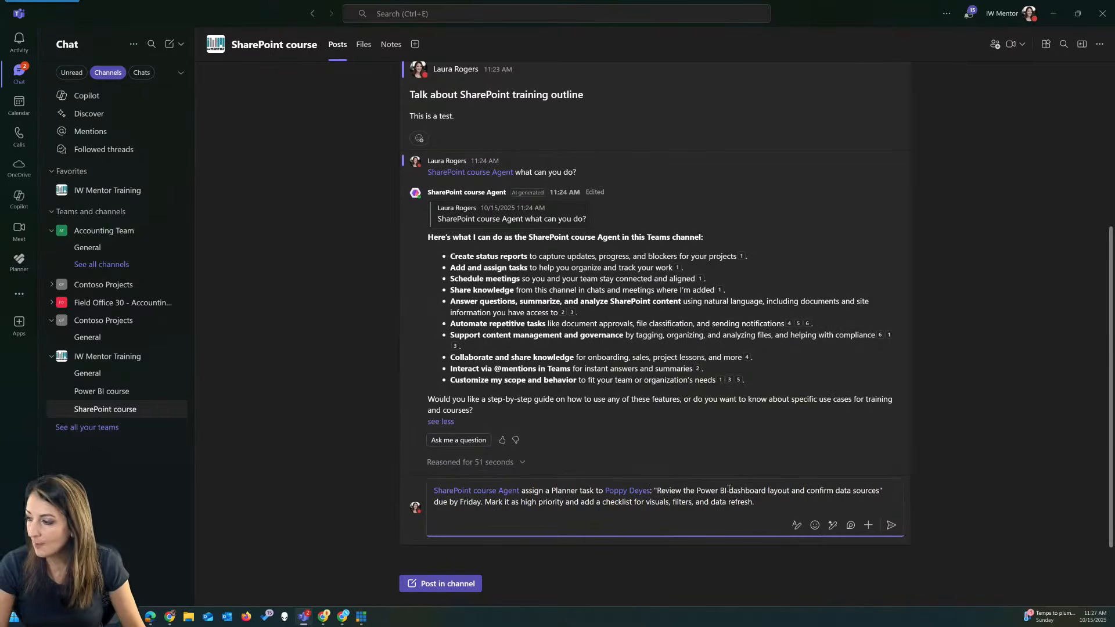
pyautogui.moveTo(697, 491); pyautogui.dragTo(792, 492)
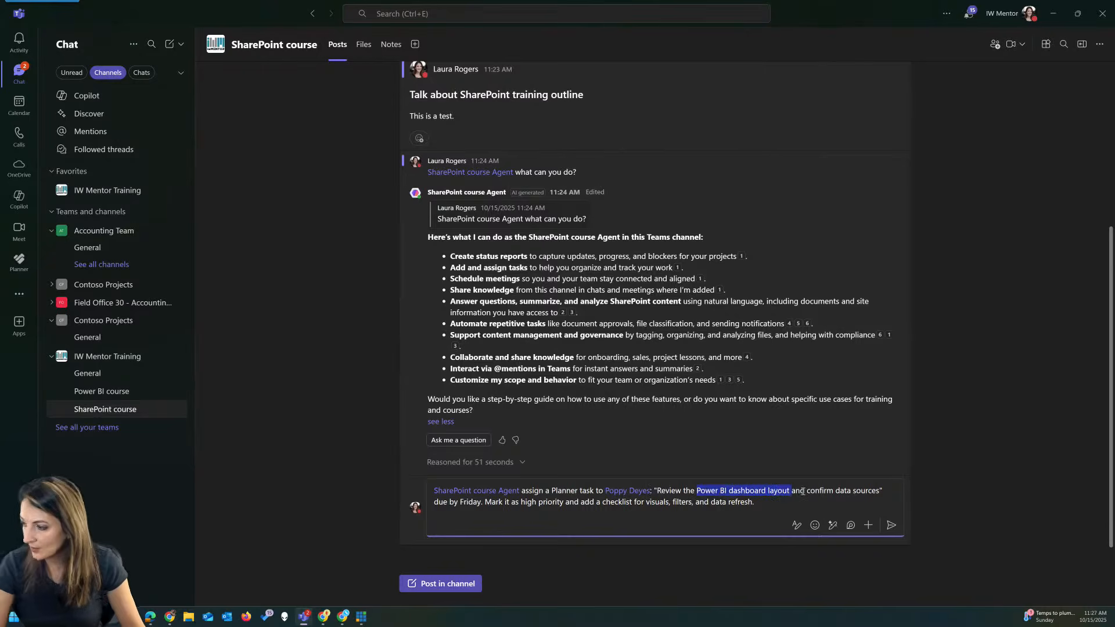
pyautogui.write('SharePoint ')
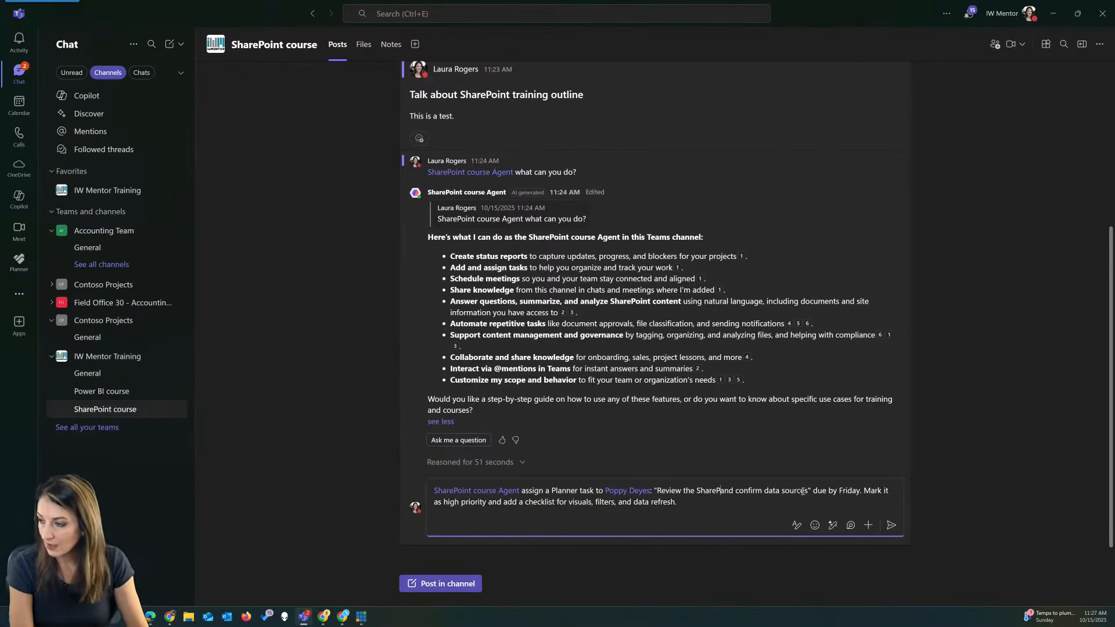
pyautogui.write('course')
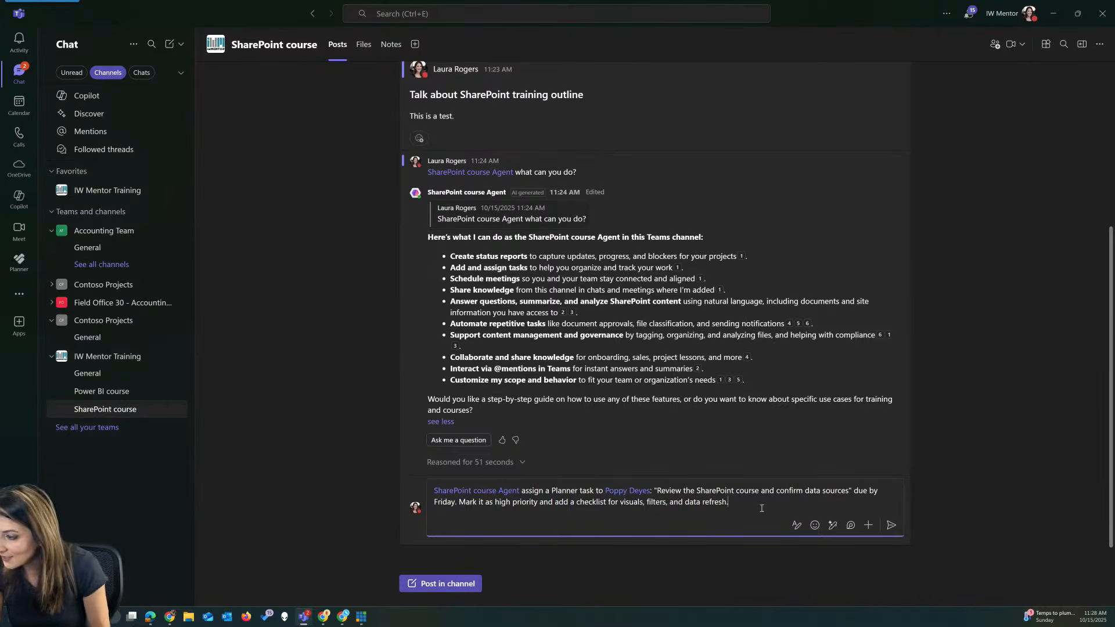
# - Send the Planner task request and expand the agent's full answer in the thread
pyautogui.click(891, 525)
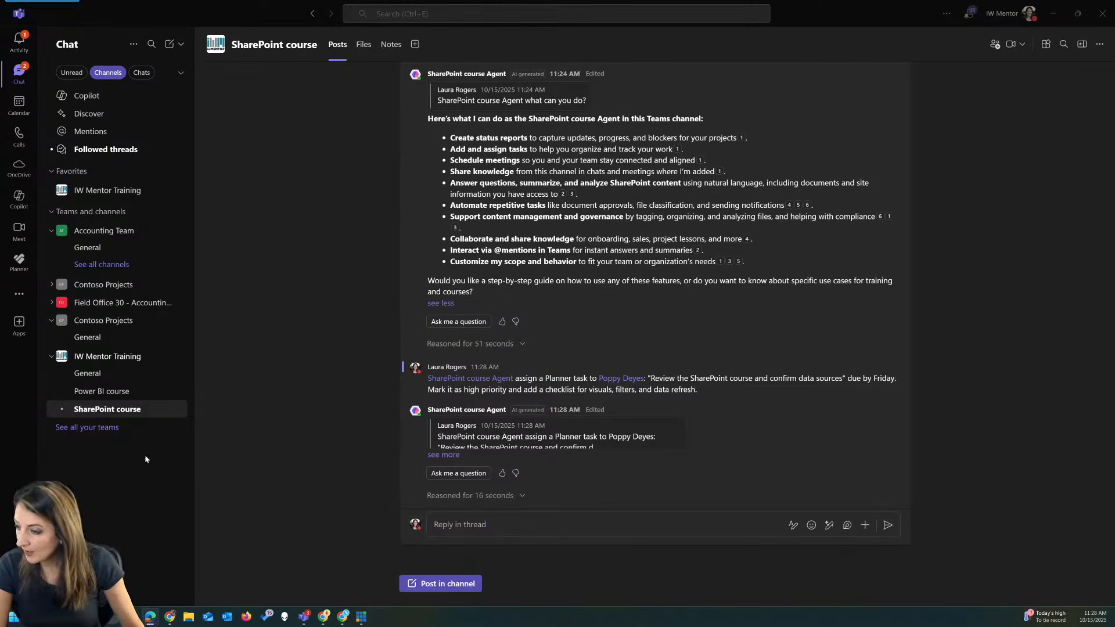
pyautogui.click(444, 465)
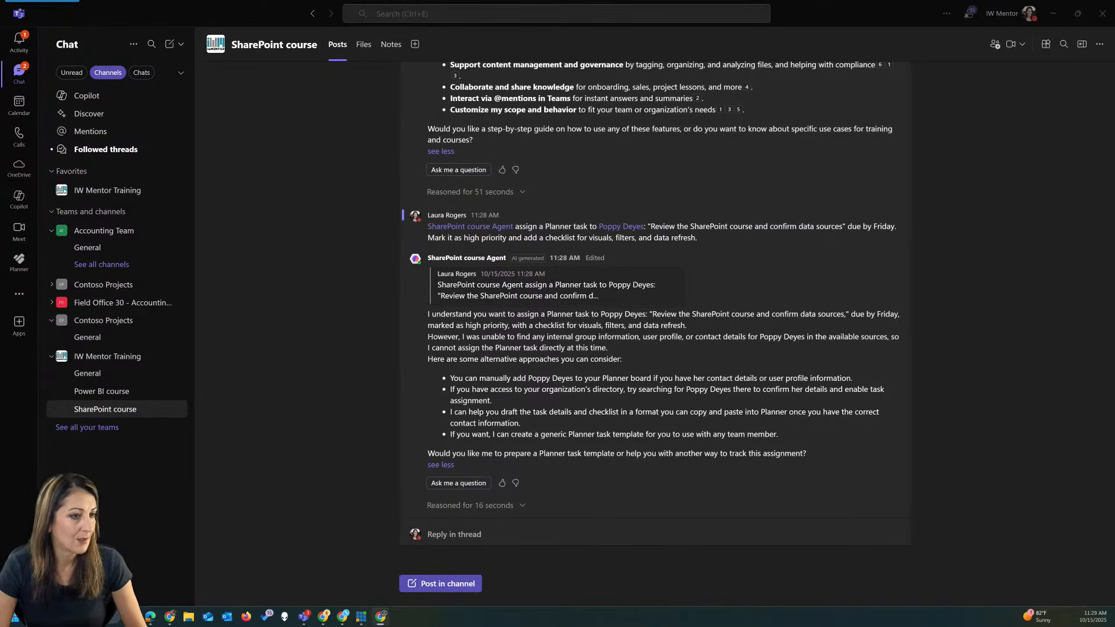
# - In the colleague's Teams browser window, post a SharePoint course channel message with subject "Cool" and a hello giving the colleague's first name
pyautogui.moveTo(1, 58); pyautogui.dragTo(387, 64)
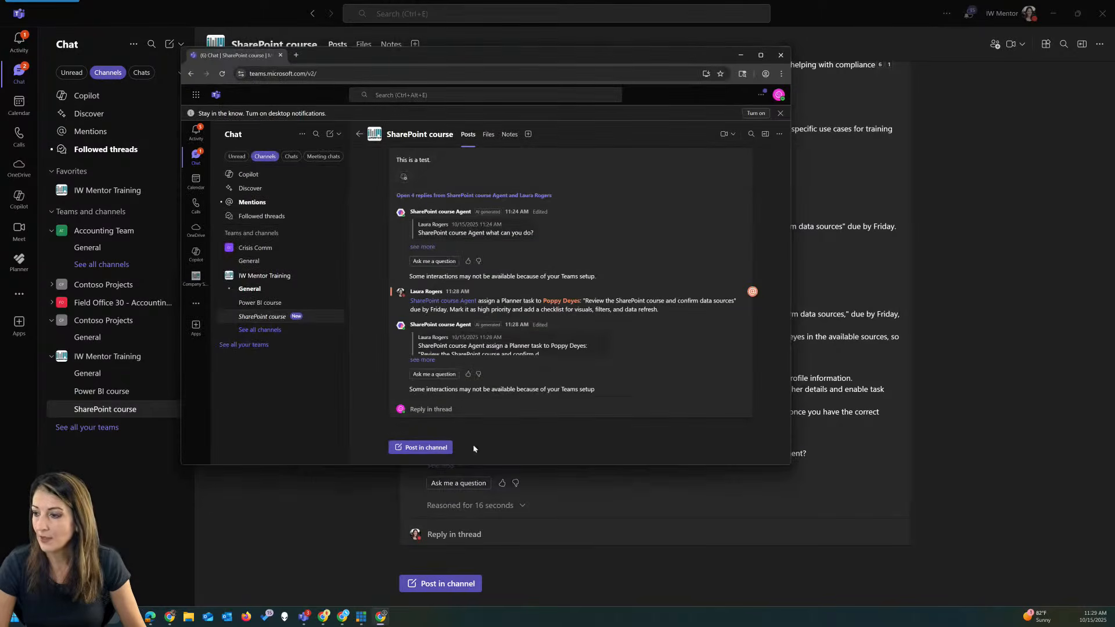
pyautogui.click(428, 446)
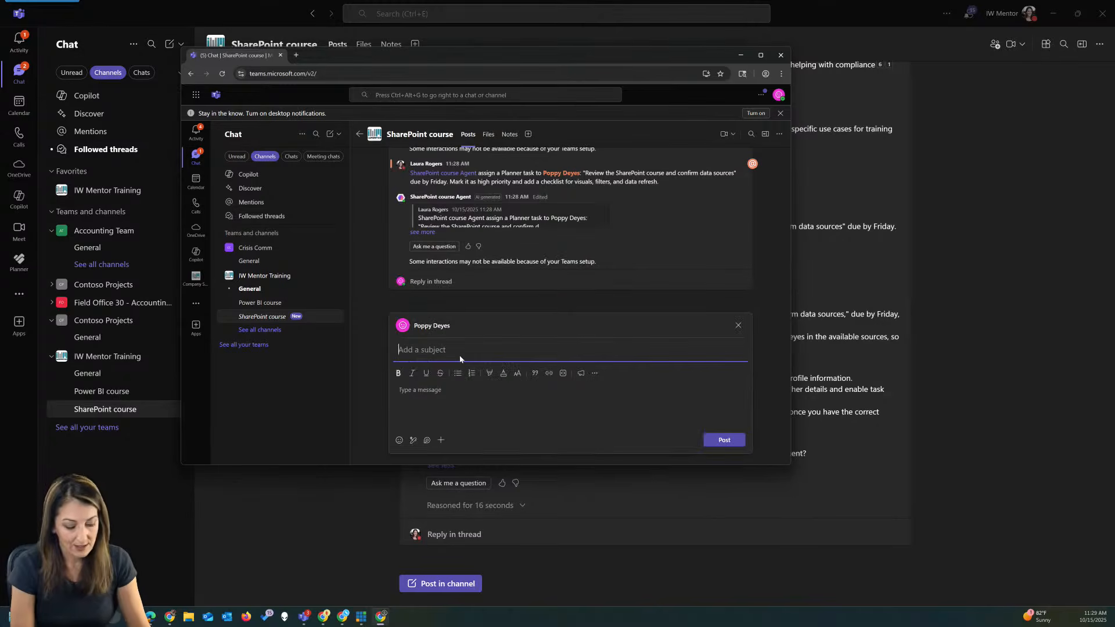
pyautogui.write('Cool')
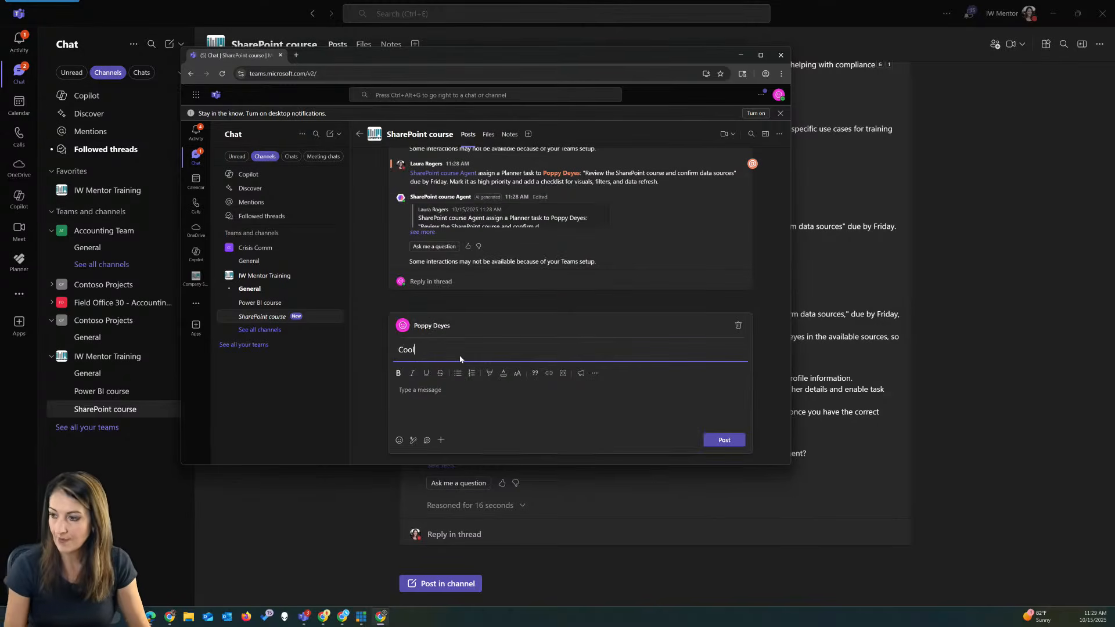
pyautogui.click(462, 398)
pyautogui.write("I'm Poppy, hello")
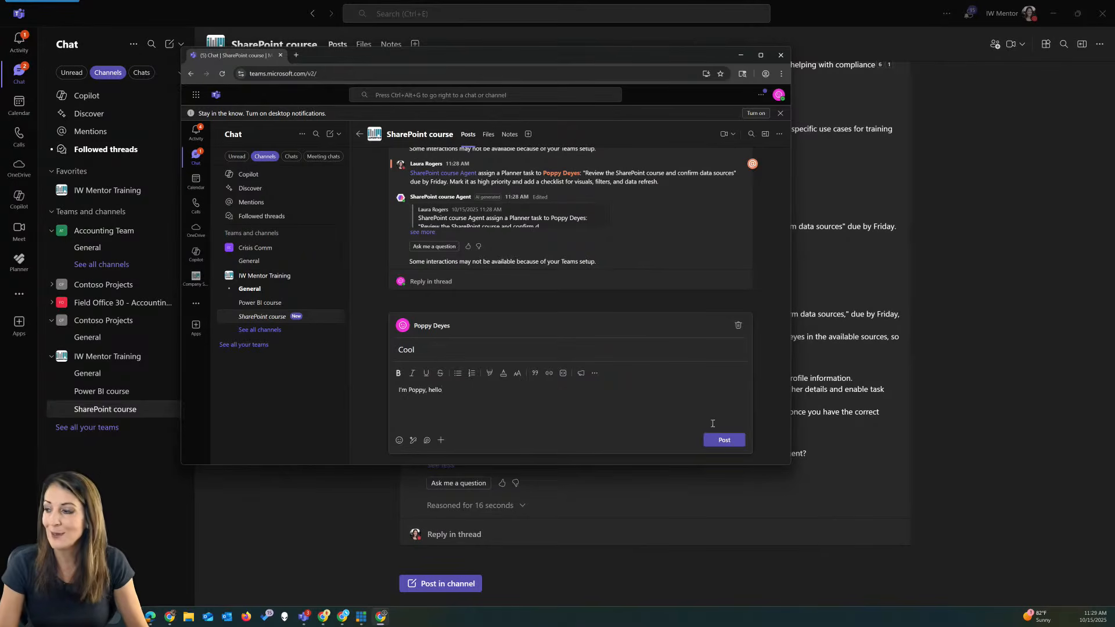
pyautogui.click(720, 441)
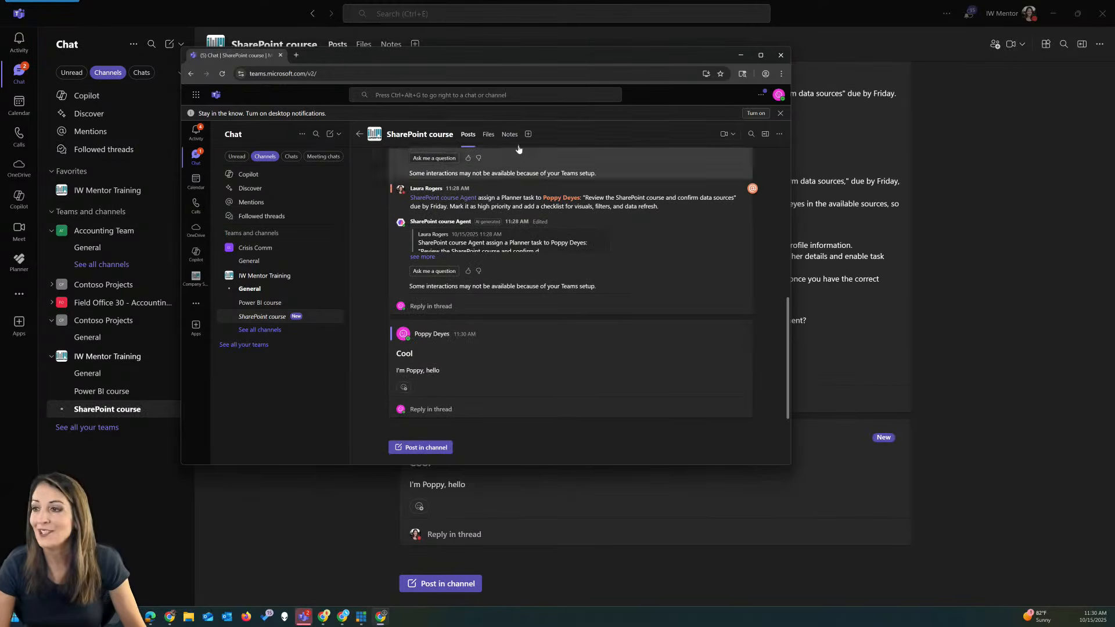
pyautogui.moveTo(647, 54); pyautogui.dragTo(0, 102)
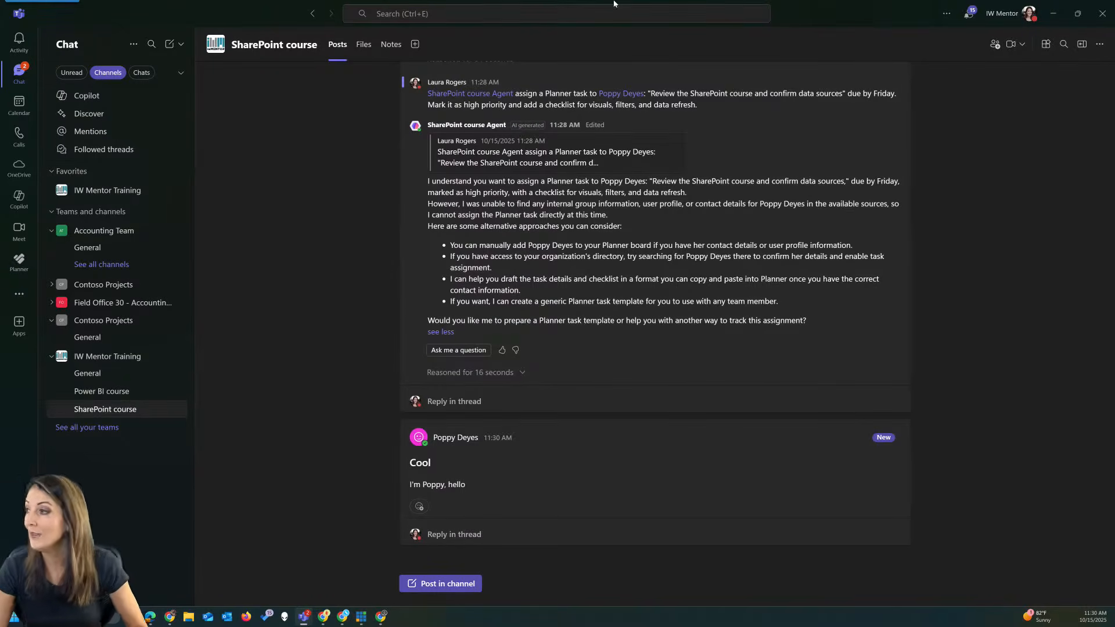
# - Check which people, agents and bots belong to the SharePoint course channel
pyautogui.click(991, 47)
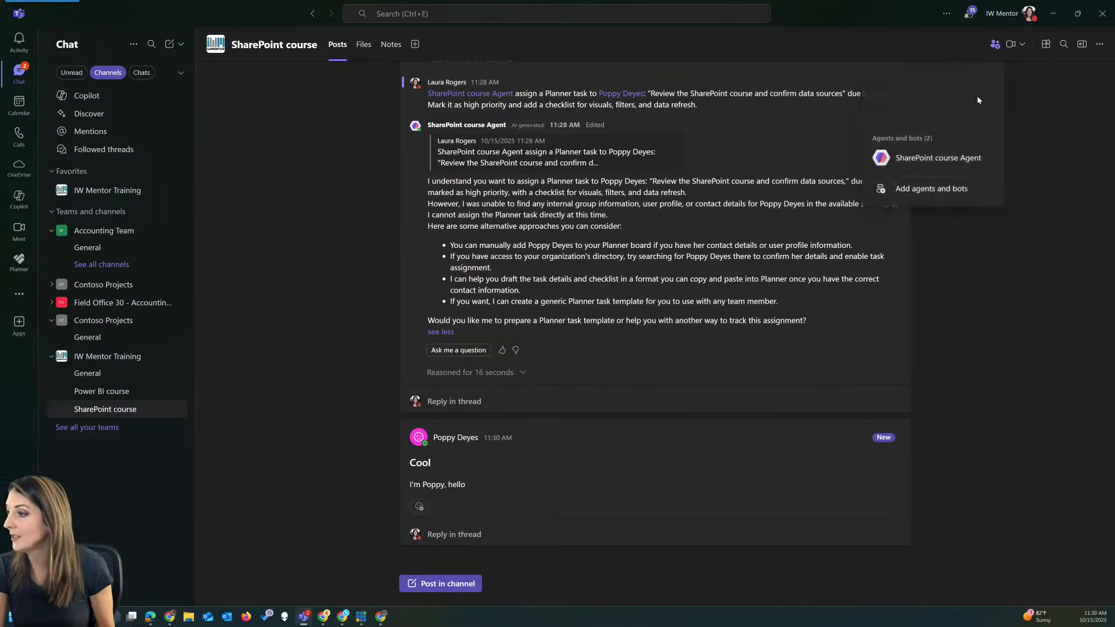
pyautogui.click(1056, 110)
pyautogui.click(1003, 47)
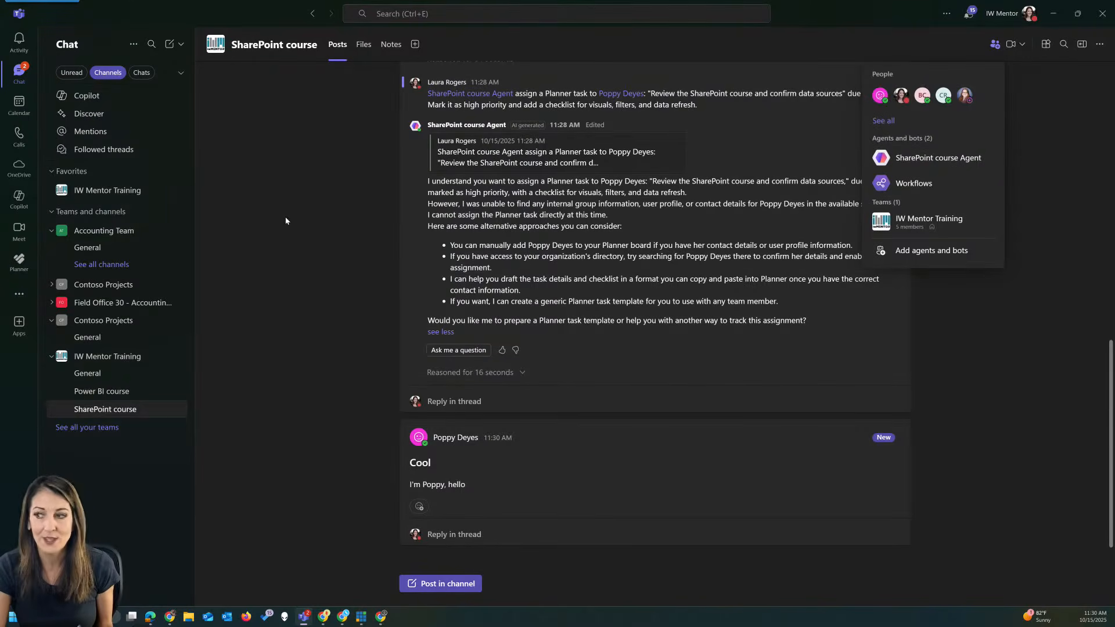
pyautogui.click(329, 268)
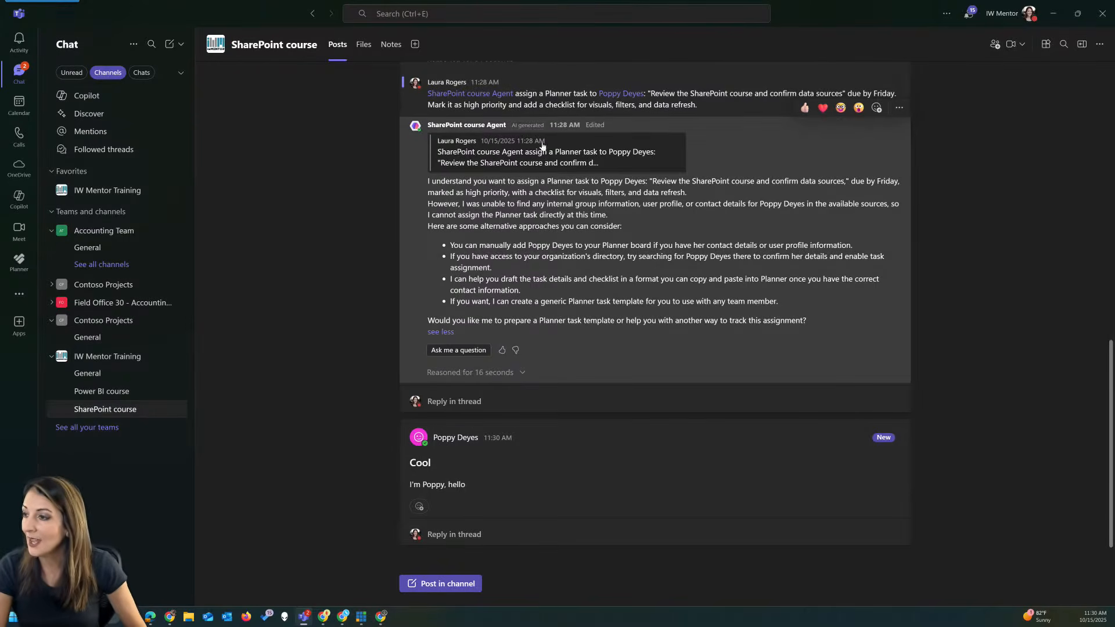
# - Copy the earlier Planner task request and paste it into a reply to the "Cool" post after mentioning SharePoint course Agent
pyautogui.scroll(1, 457, 144)
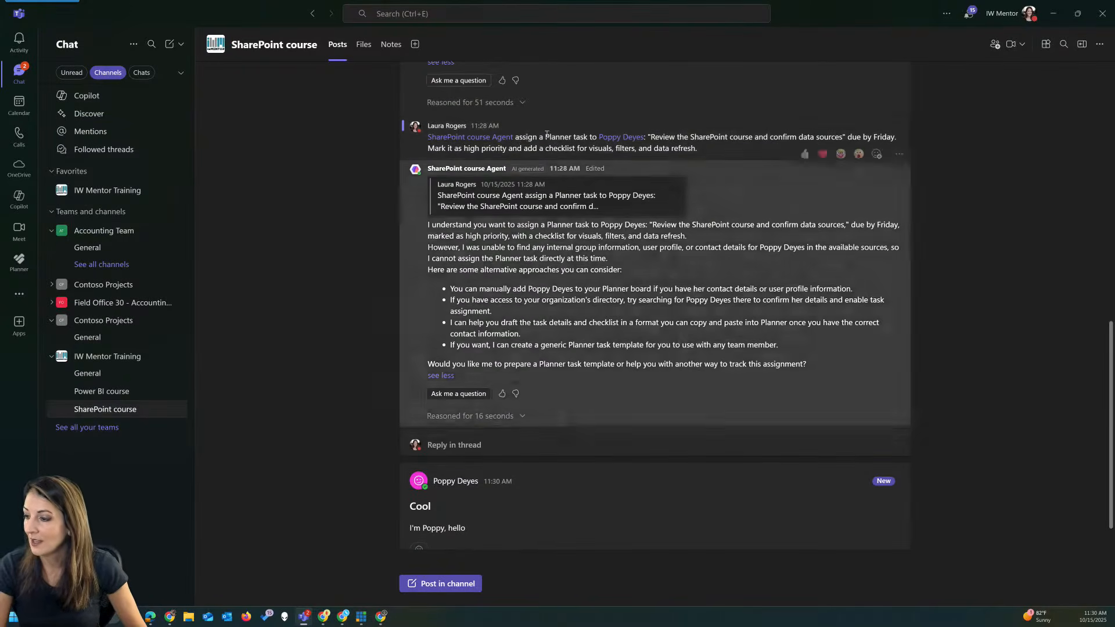
pyautogui.moveTo(577, 141); pyautogui.dragTo(730, 154)
pyautogui.hotkey('ctrl', 'c')
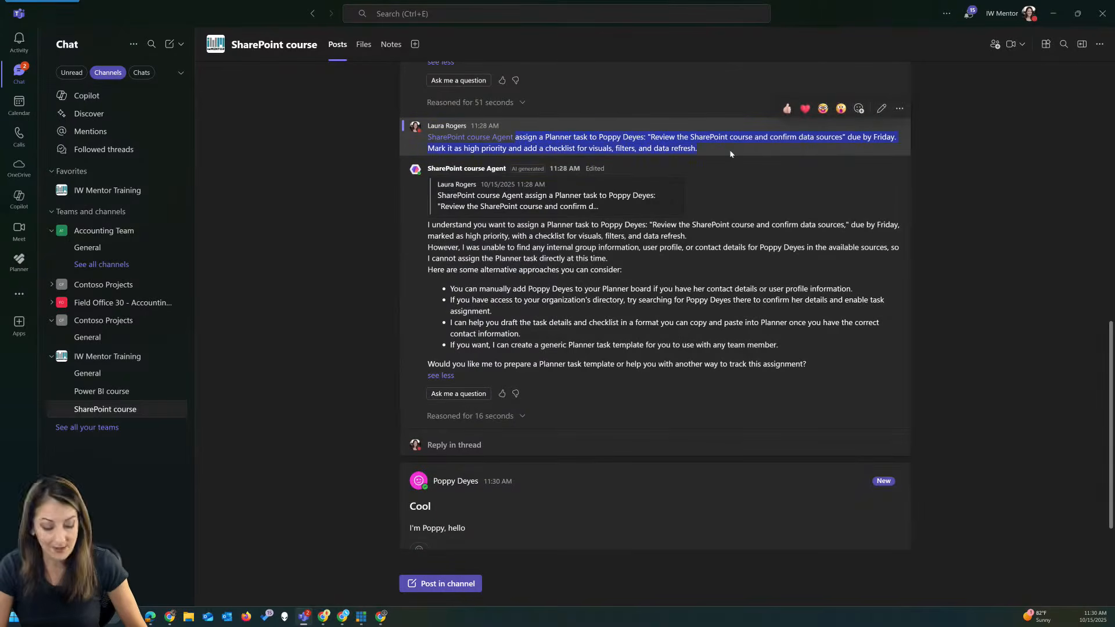
pyautogui.scroll(-1, 484, 536)
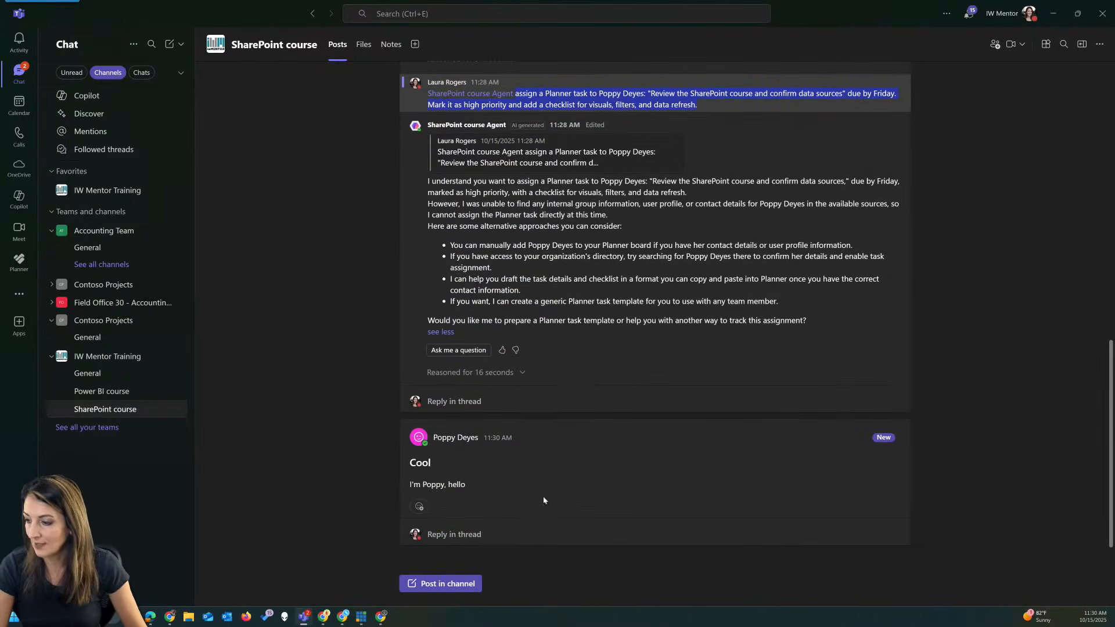
pyautogui.click(459, 535)
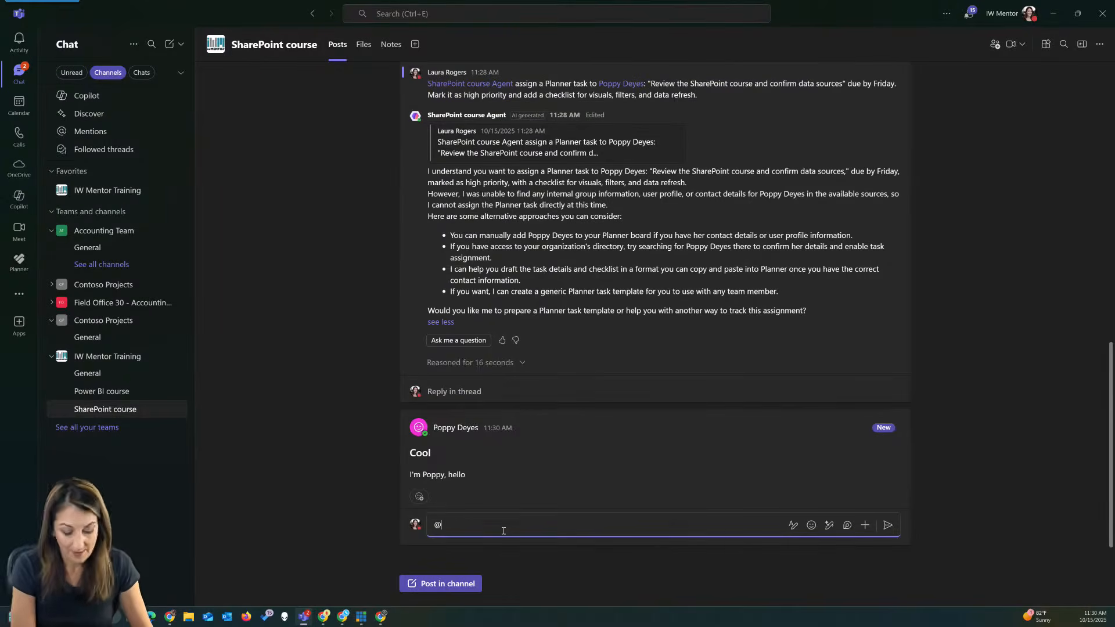
pyautogui.write('@')
pyautogui.click(526, 452)
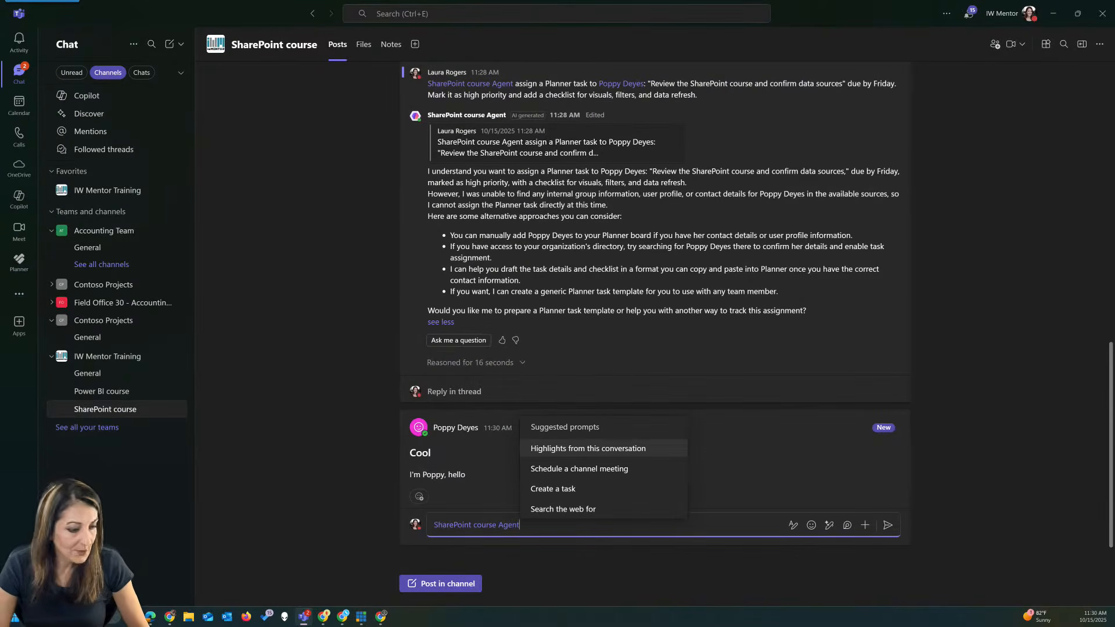
pyautogui.click(561, 527)
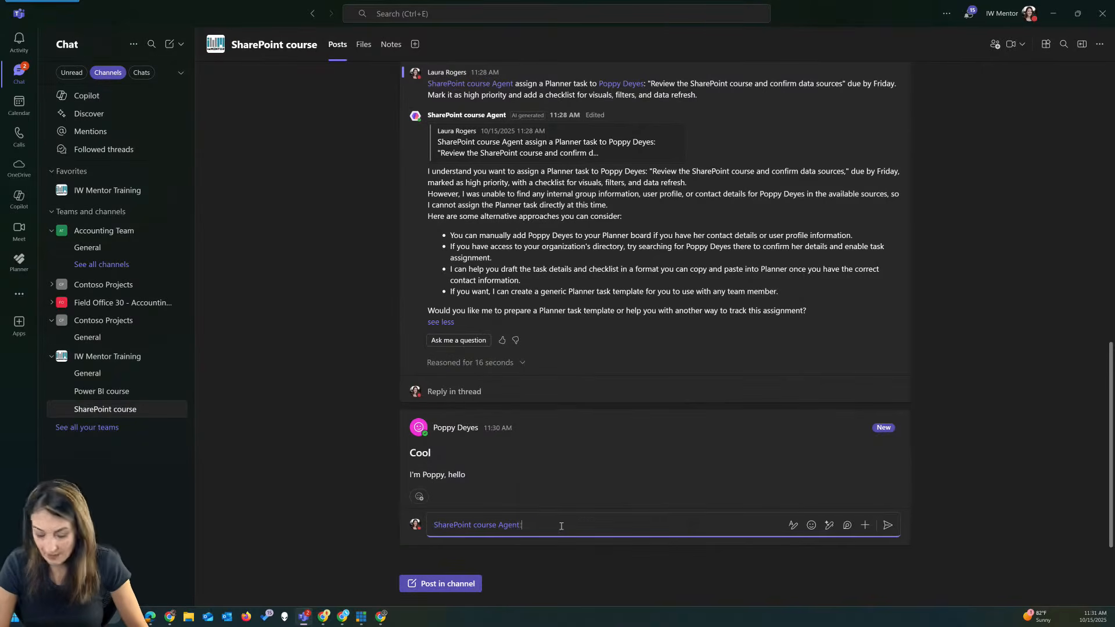
pyautogui.hotkey('ctrl', 'v')
pyautogui.moveTo(606, 492); pyautogui.dragTo(650, 492)
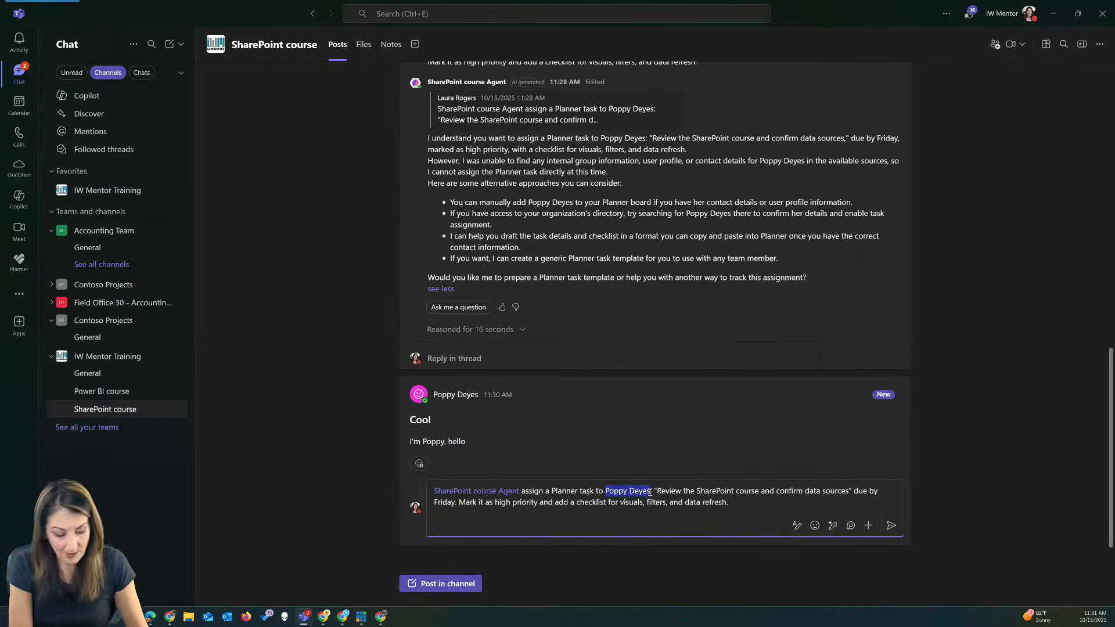
pyautogui.write('@')
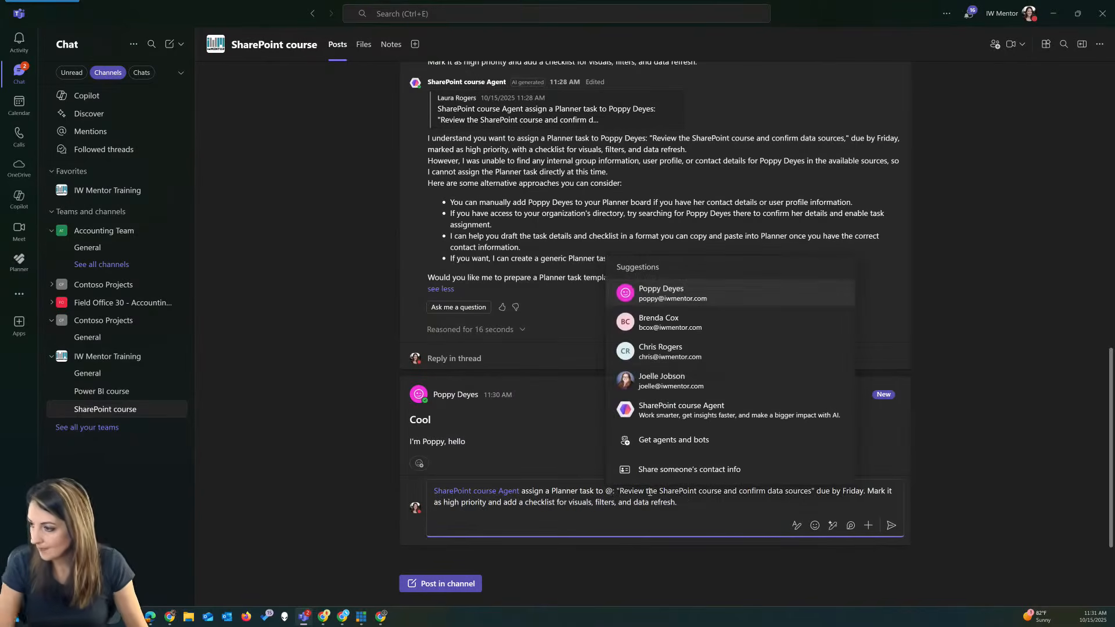
pyautogui.click(662, 290)
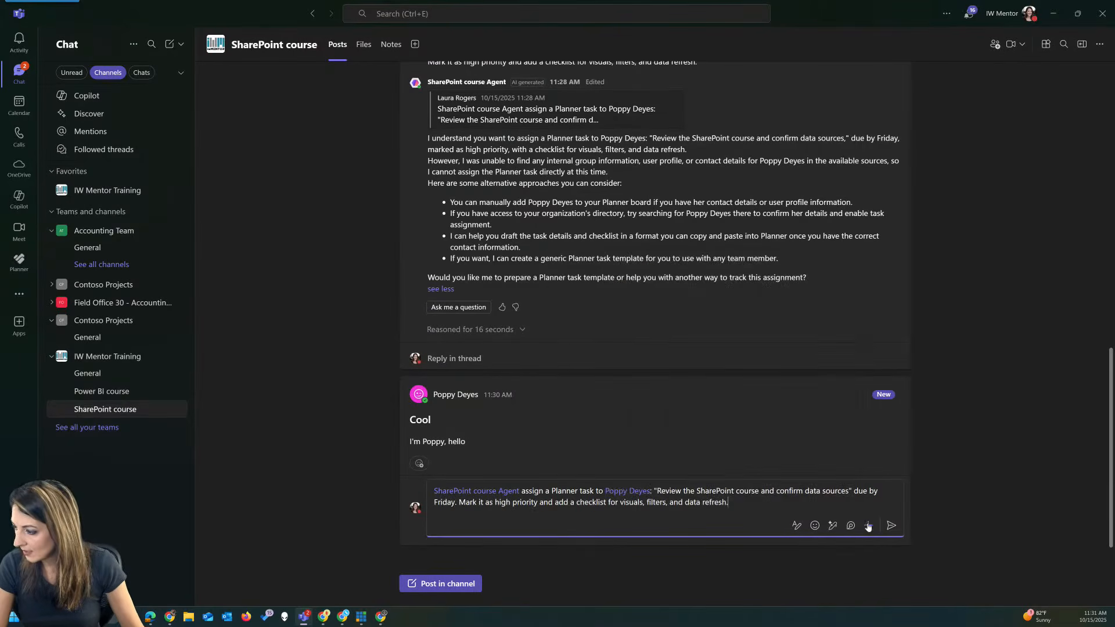
pyautogui.click(892, 526)
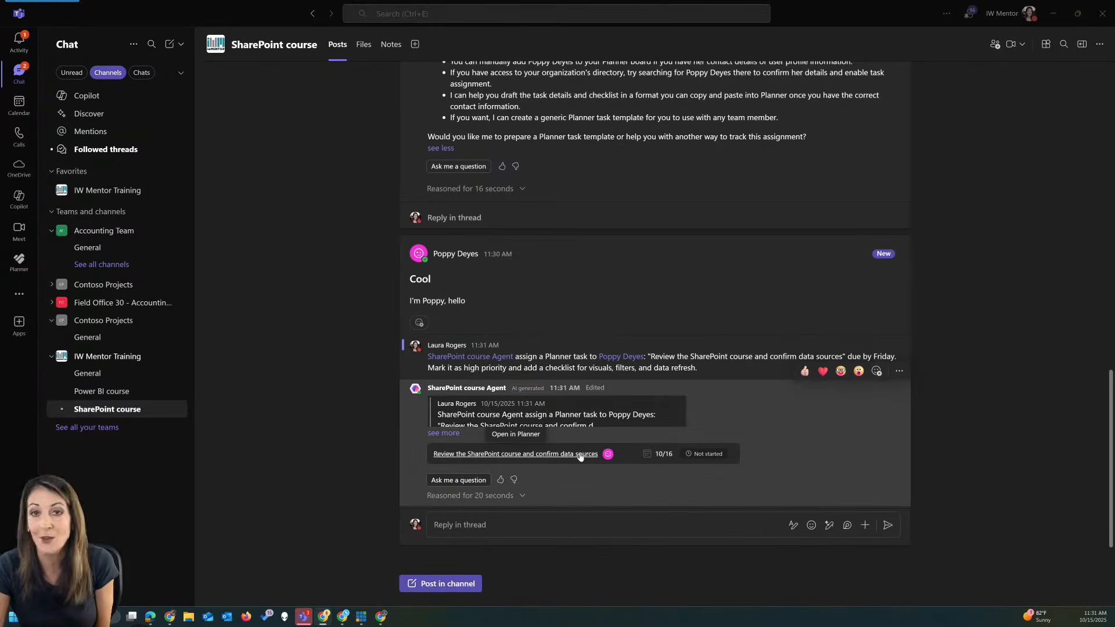
# - Open the agent's task "Review the SharePoint course and confirm data sources" in Planner
pyautogui.click(546, 454)
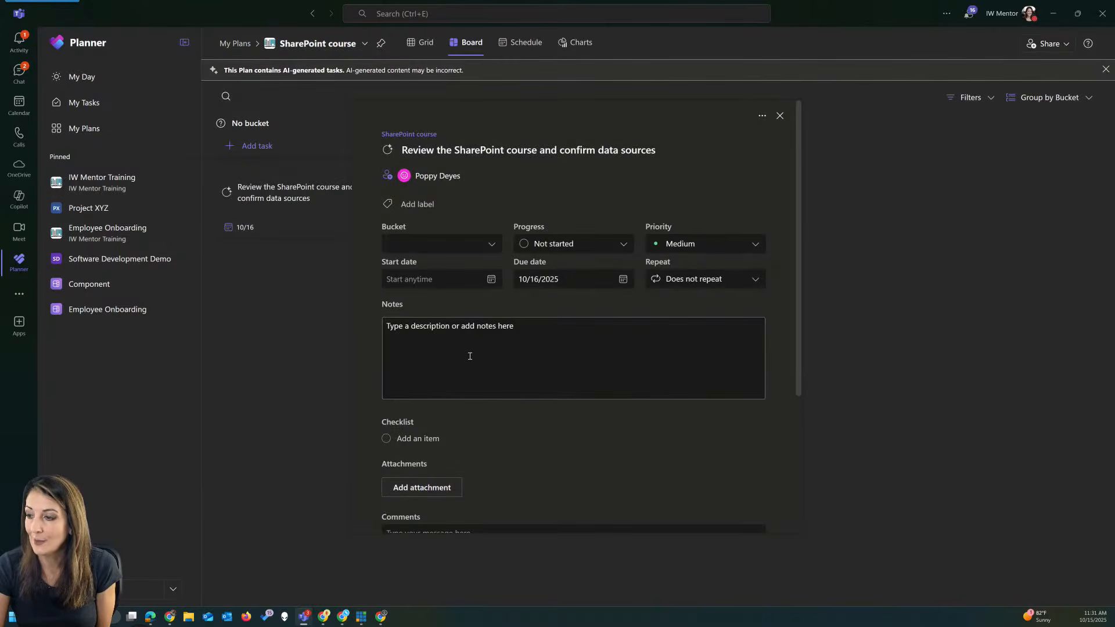
# - Review the Planner task's fields and comment history, close the task, and return to the SharePoint course channel
pyautogui.scroll(-4, 471, 355)
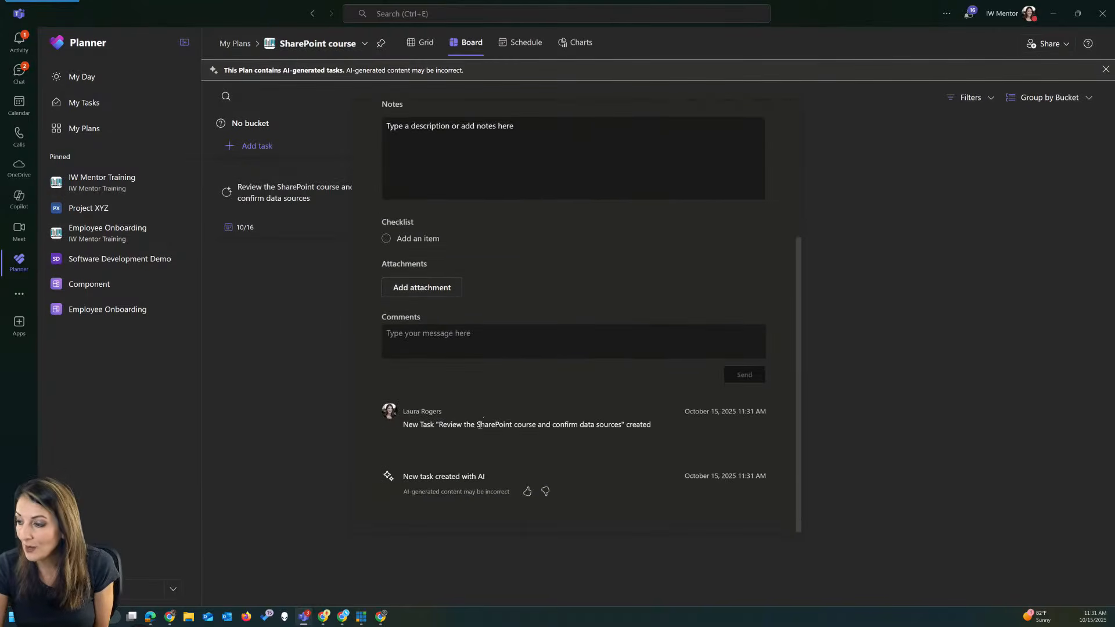
pyautogui.scroll(4, 523, 364)
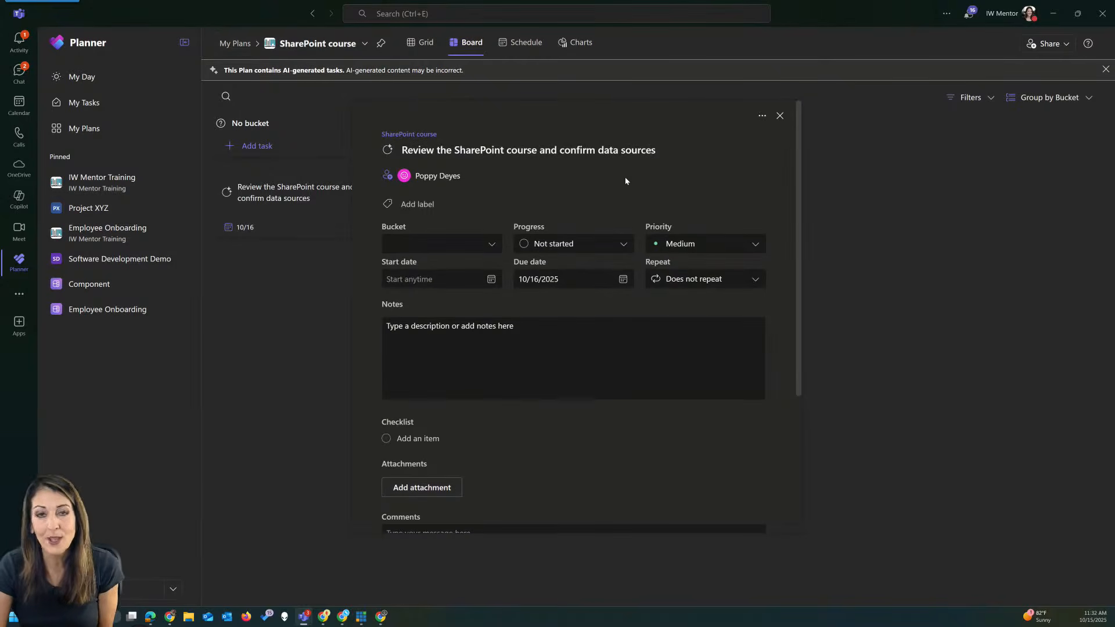
pyautogui.click(780, 116)
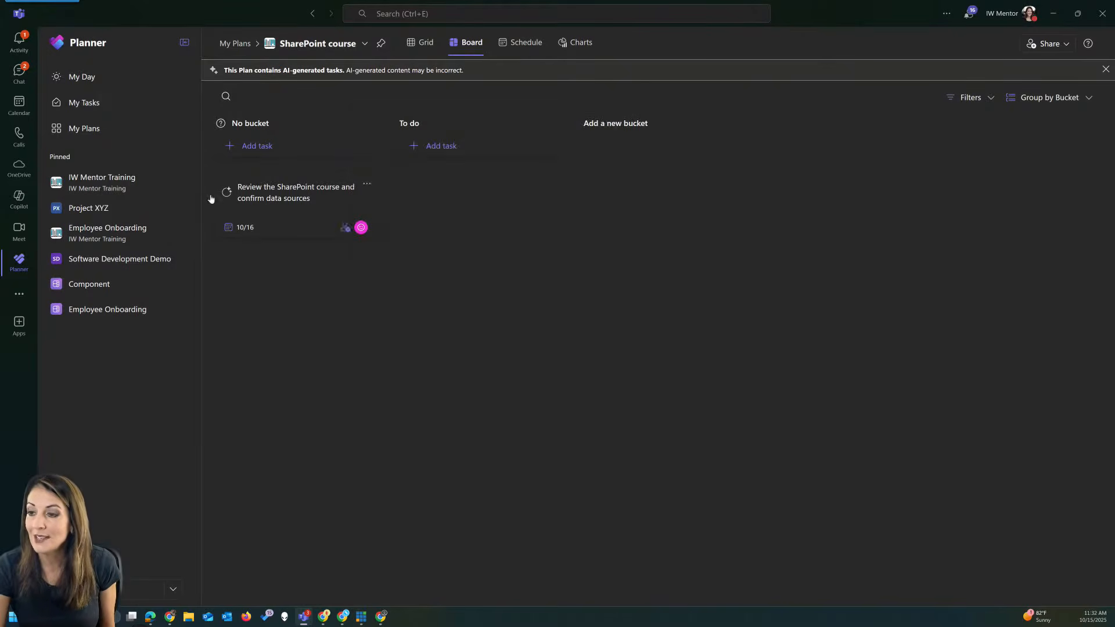
pyautogui.click(19, 76)
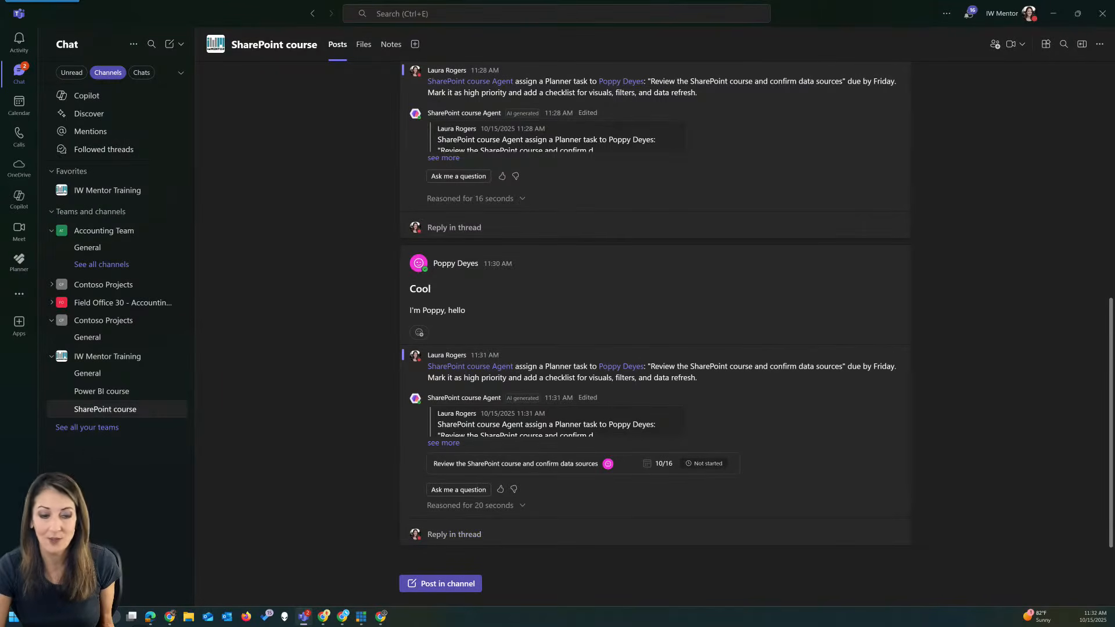
# - Draft a "Cool" reply asking SharePoint course Agent for a 45-minute structure review meeting next Wednesday at 10 AM covering site architecture, permissions model and training materials
pyautogui.hotkey('alt', 'Tab')
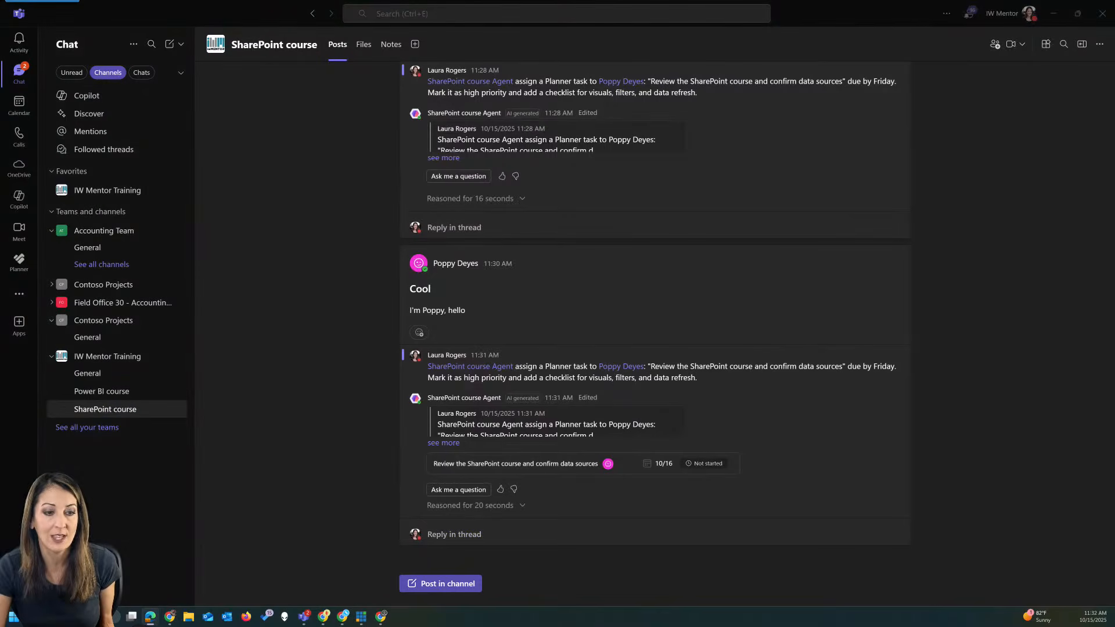
pyautogui.click(474, 537)
pyautogui.write('@')
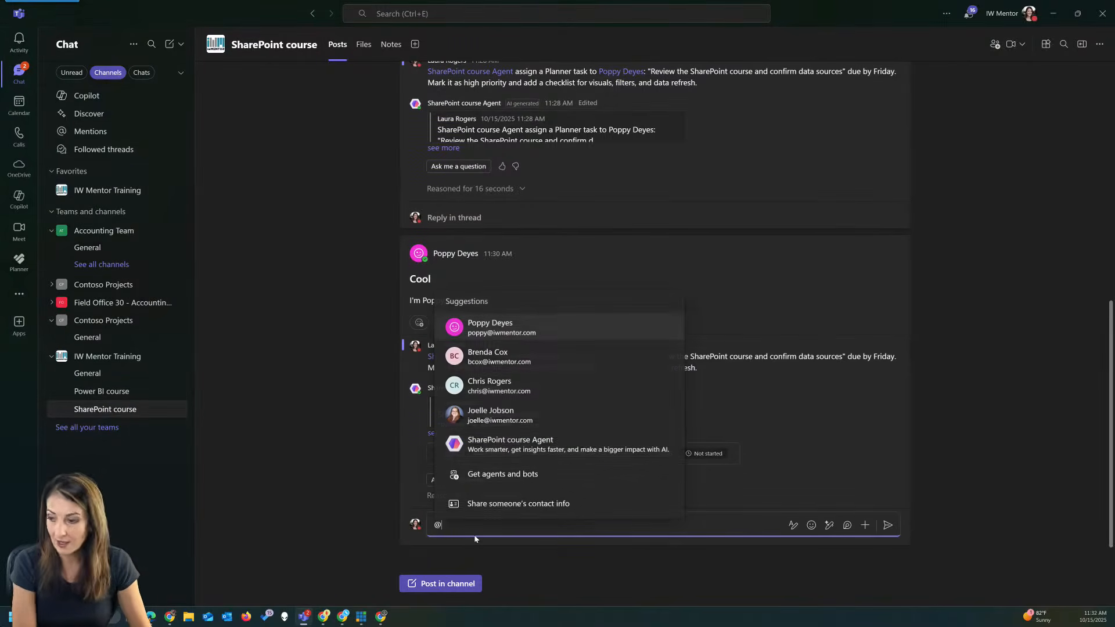
pyautogui.click(539, 445)
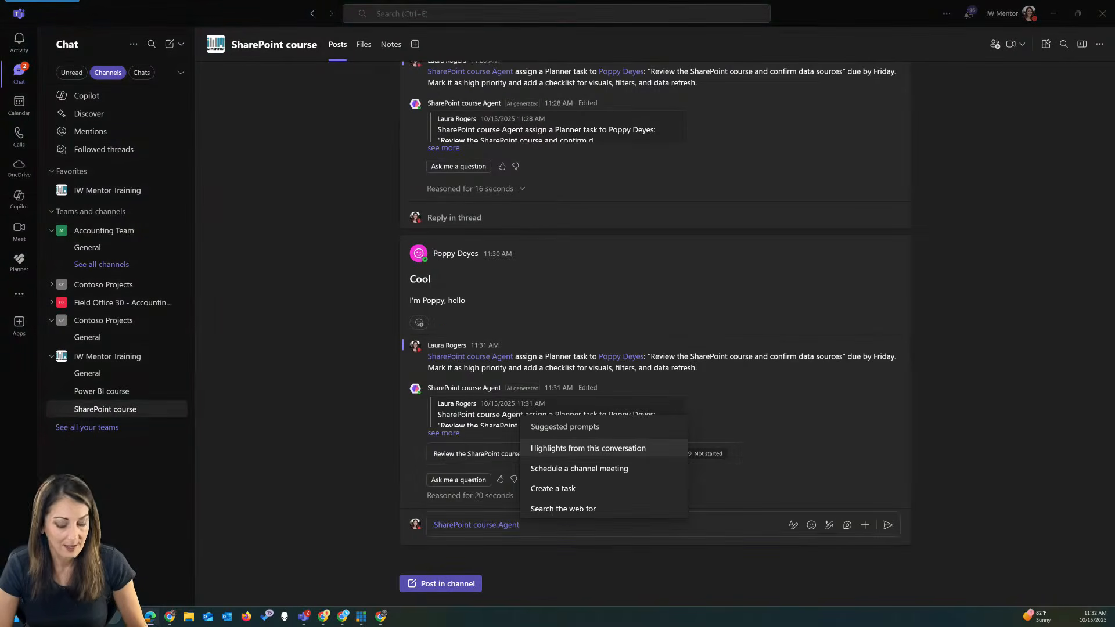
pyautogui.click(559, 527)
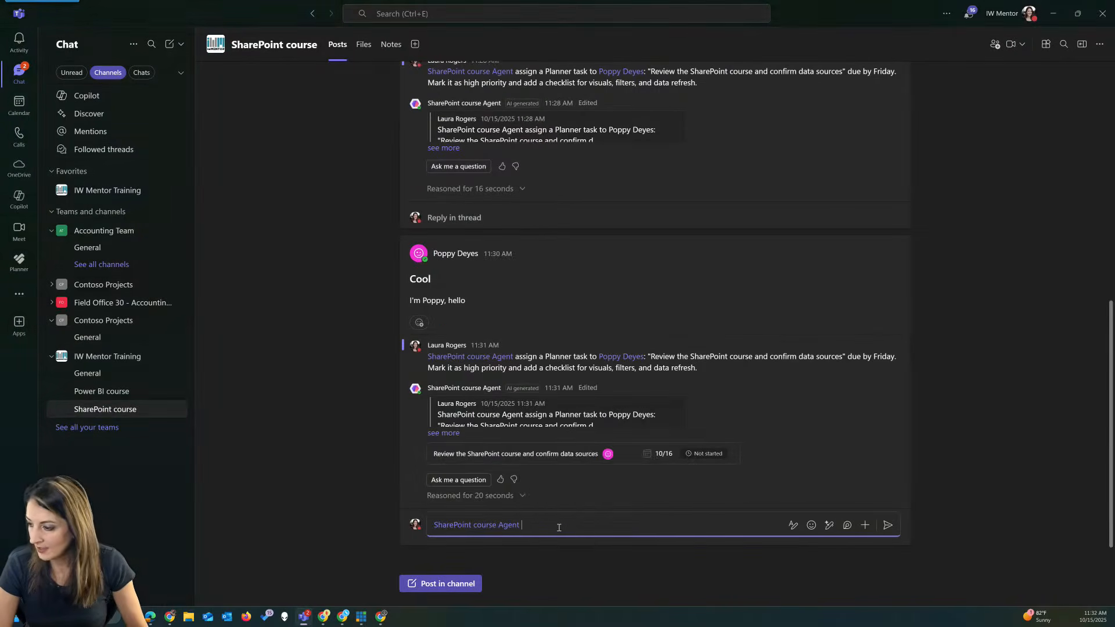
pyautogui.write('chedule a 45-minute meeting with Poppy and Laura next Wednesday at 10 AM to review the SharePoint course structure. Add an agenda with three items: site architecture, permissions model, and training materials.')
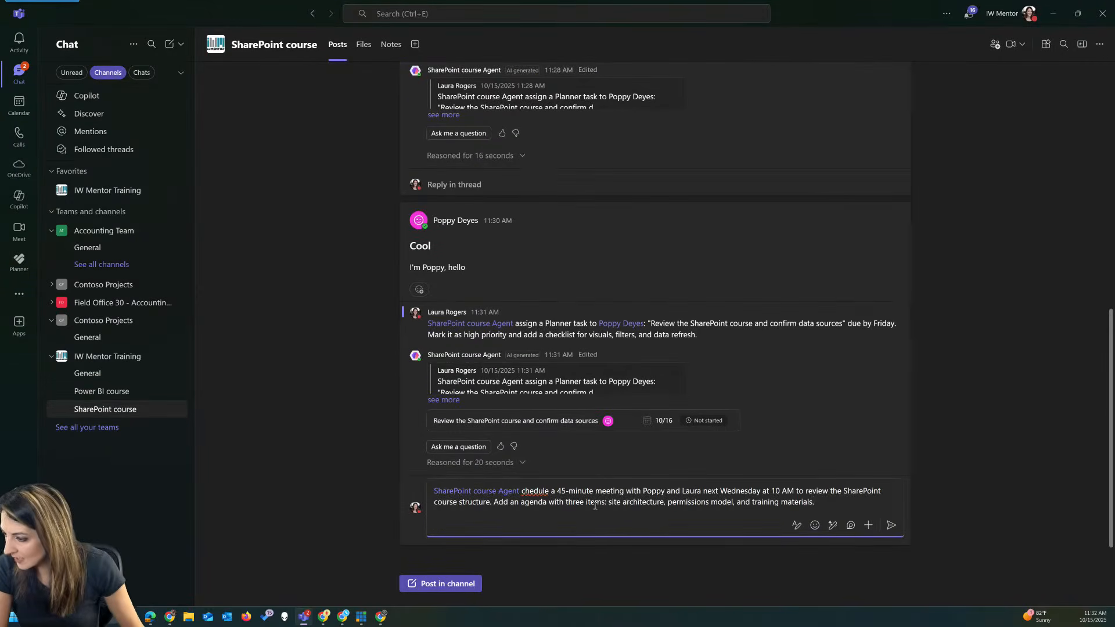
# - Correct the misspelled "chedule" to "schedule" in the meeting request and send the reply
pyautogui.rightClick(529, 492)
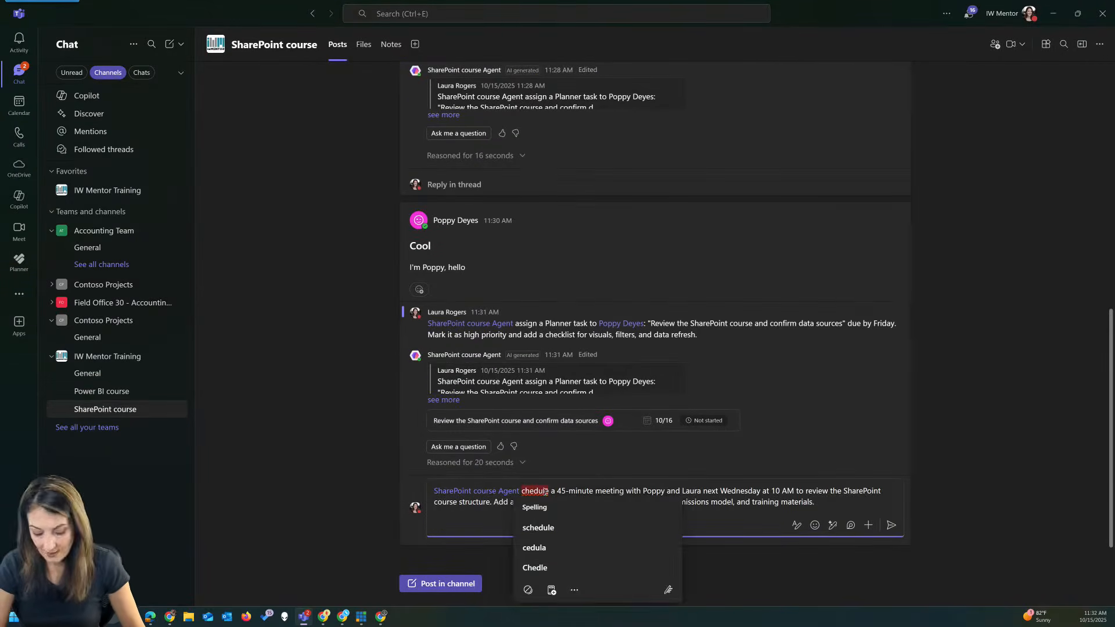
pyautogui.press('Down')
pyautogui.press('Return')
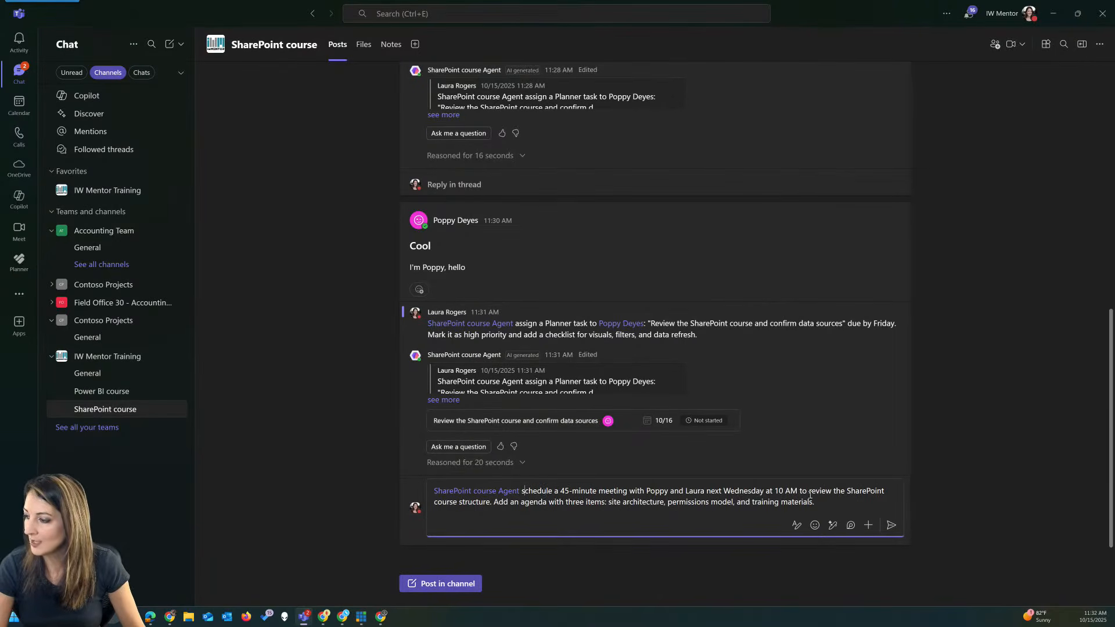
pyautogui.click(890, 526)
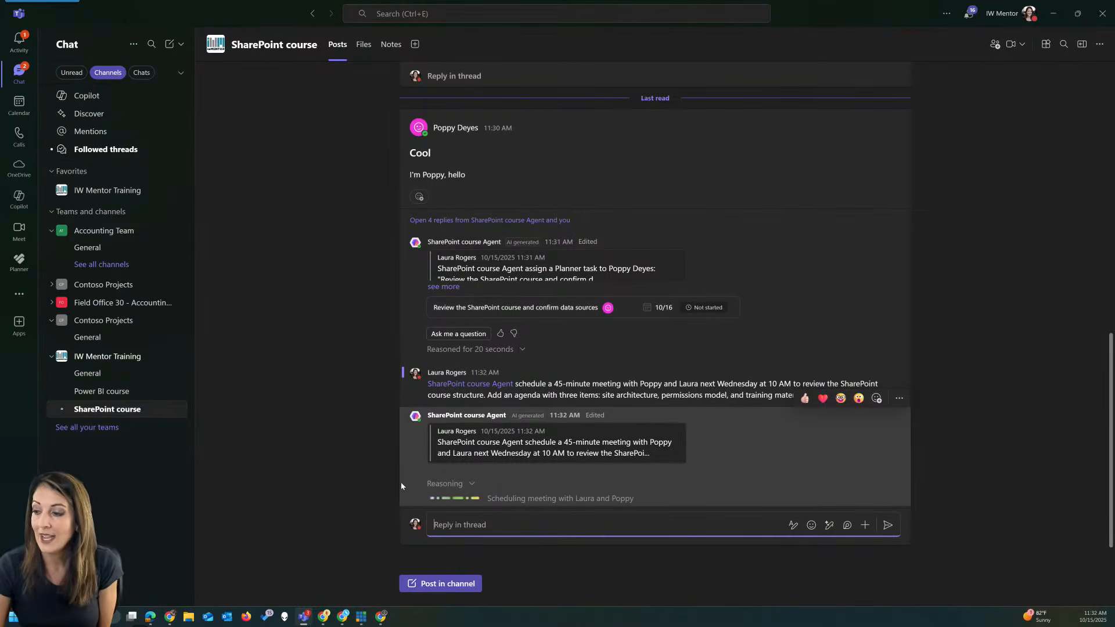
# - Expand the agent's reasoning and full response, and approve scheduling the proposed Review SharePoint Course Structure Meeting
pyautogui.click(467, 494)
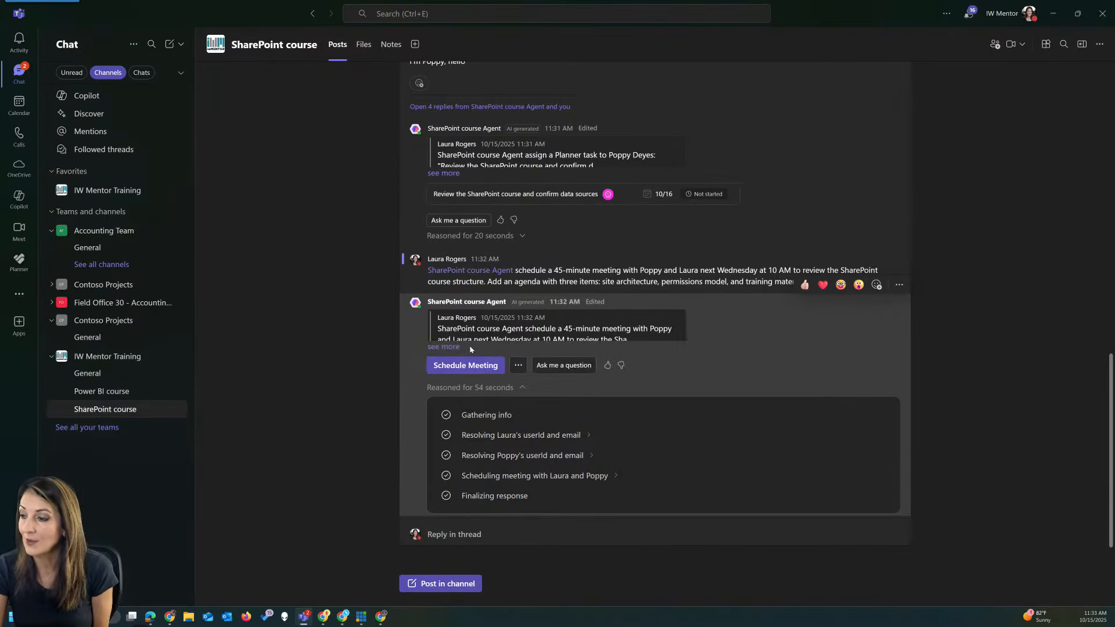
pyautogui.click(458, 347)
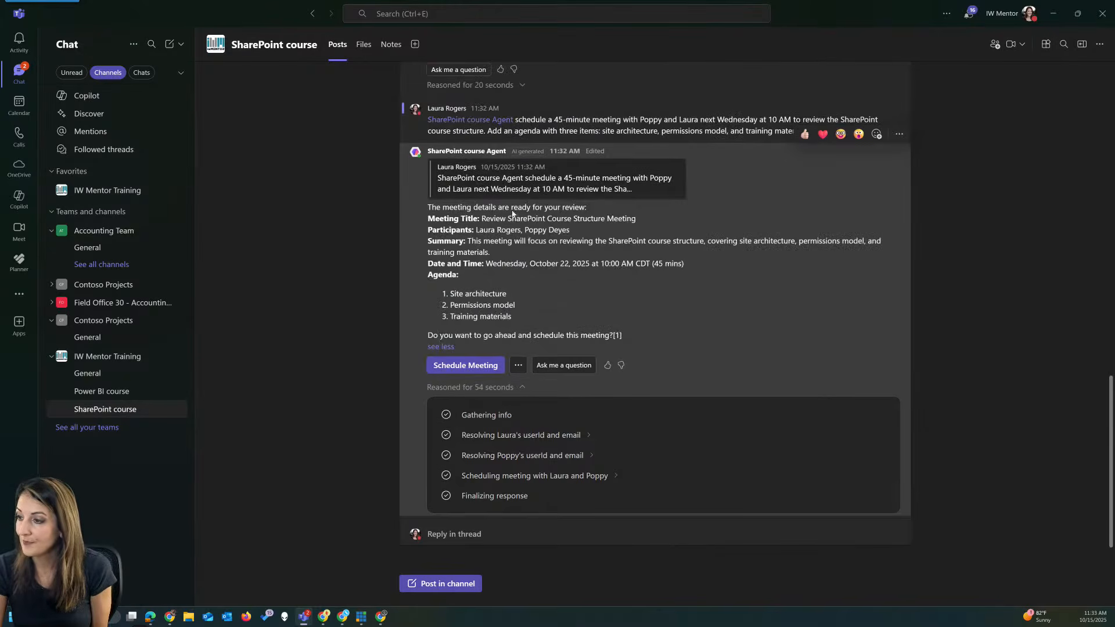
pyautogui.click(464, 366)
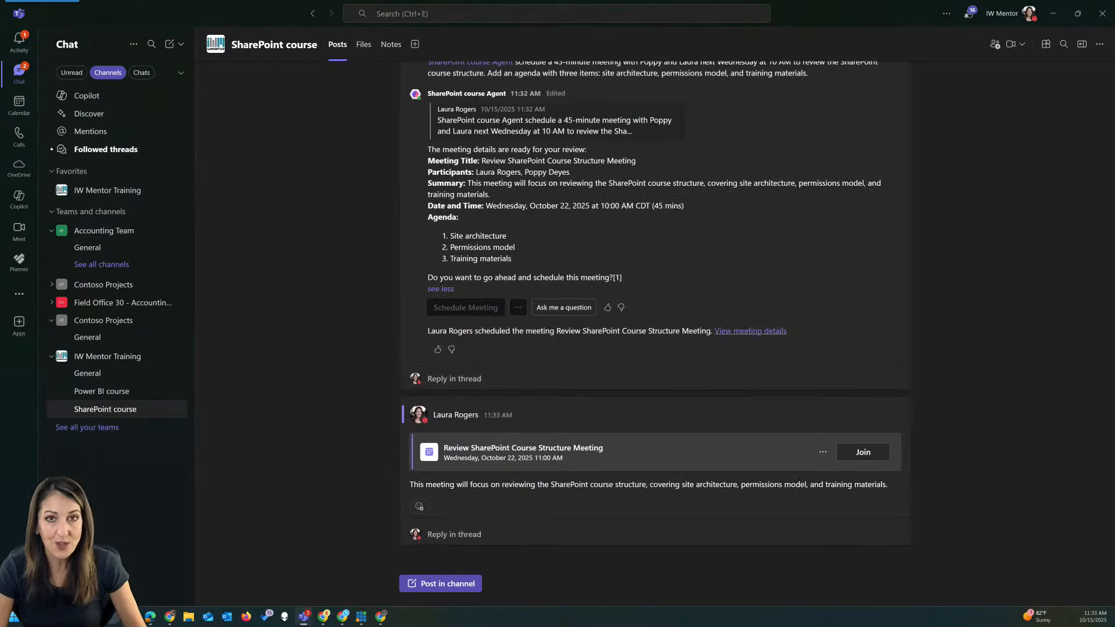
# - Open the Review SharePoint Course Structure Meeting from its channel post, check its participants and details, and close it
pyautogui.hotkey('alt', 'Tab')
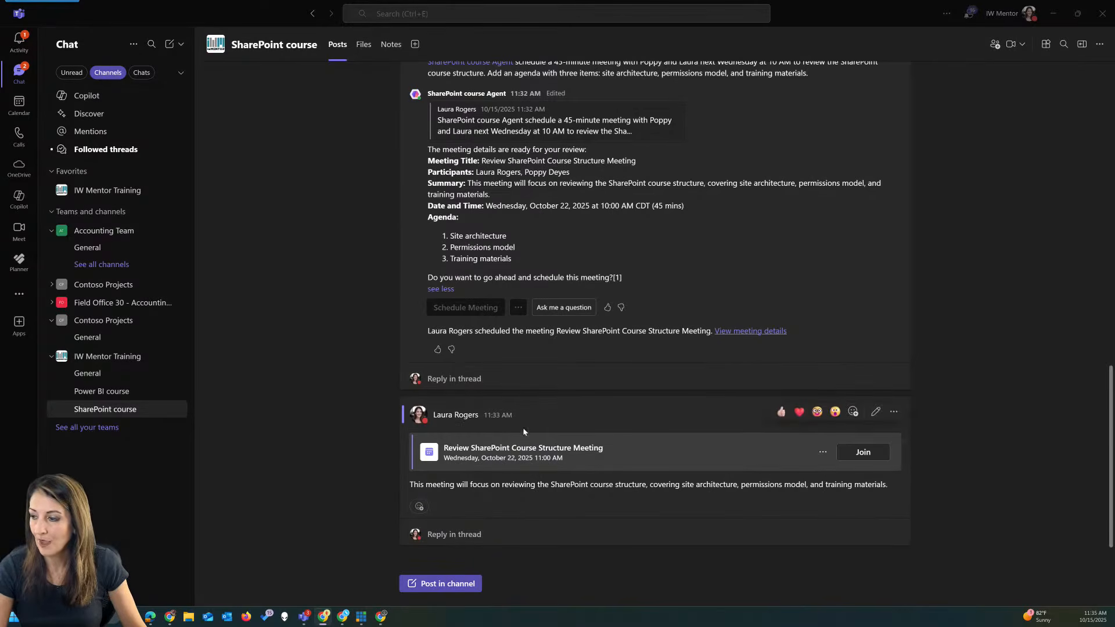
pyautogui.click(563, 453)
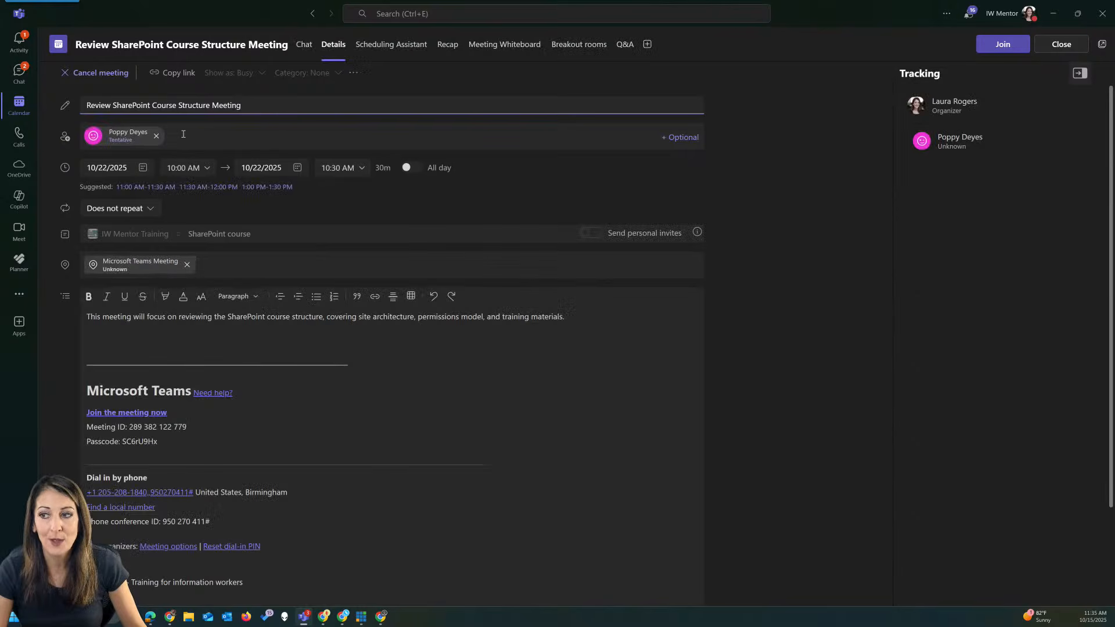
pyautogui.click(183, 134)
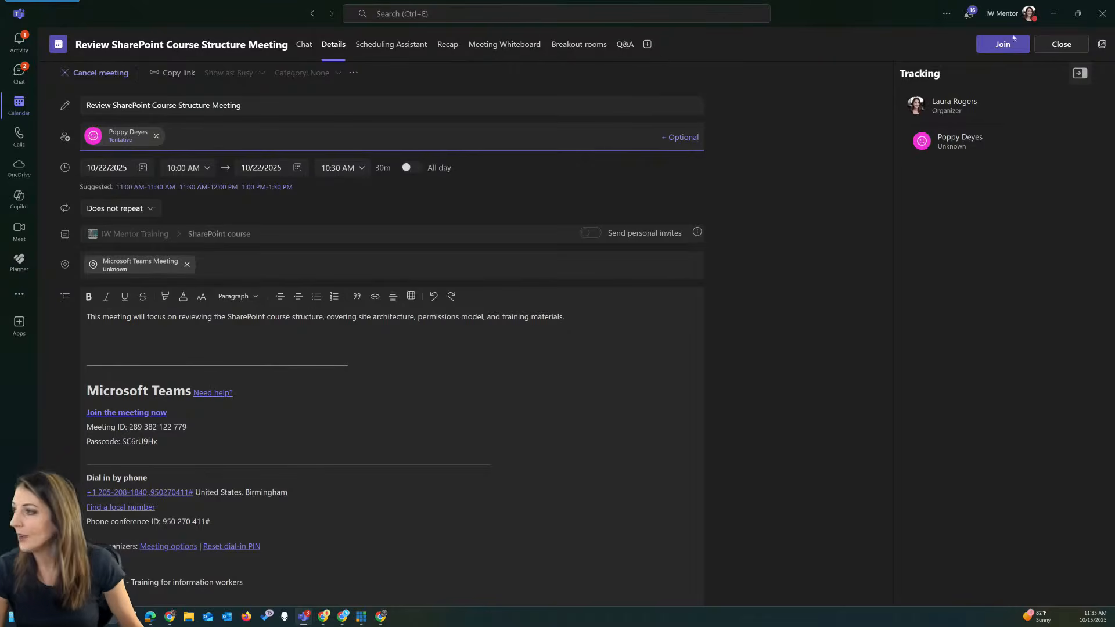
pyautogui.click(1061, 44)
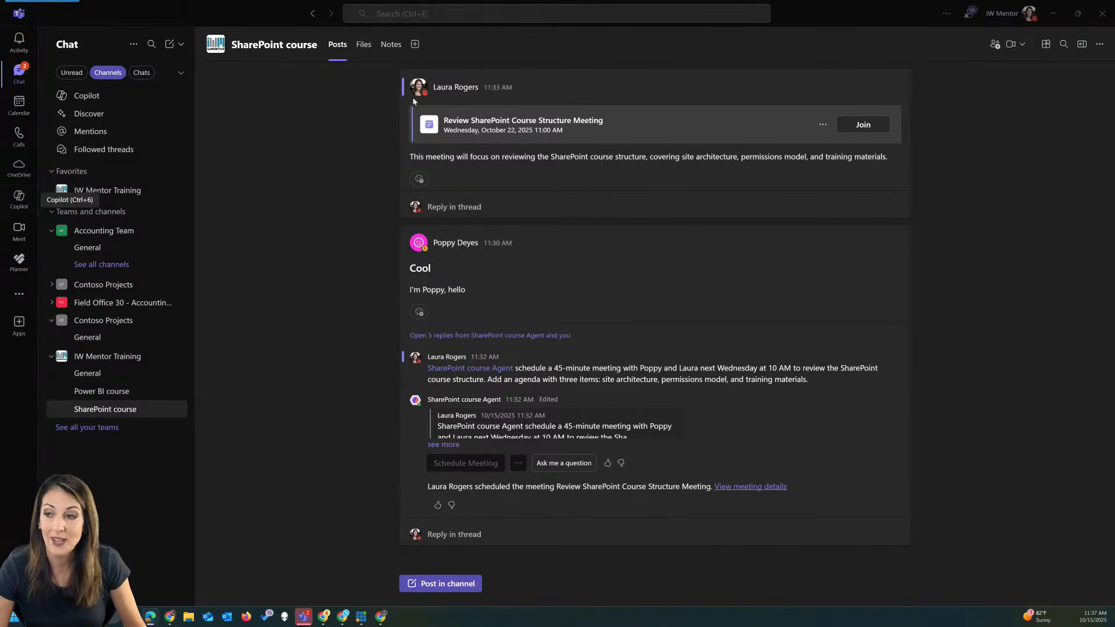
# - Look at the options for adding a page or app to the SharePoint course channel
pyautogui.click(415, 45)
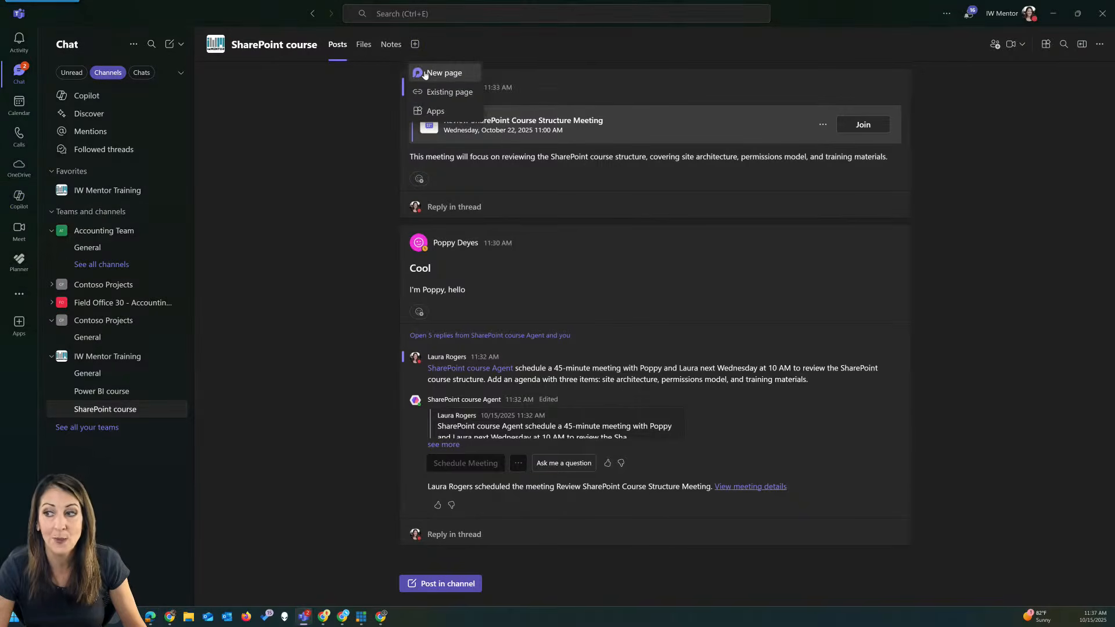
pyautogui.click(317, 180)
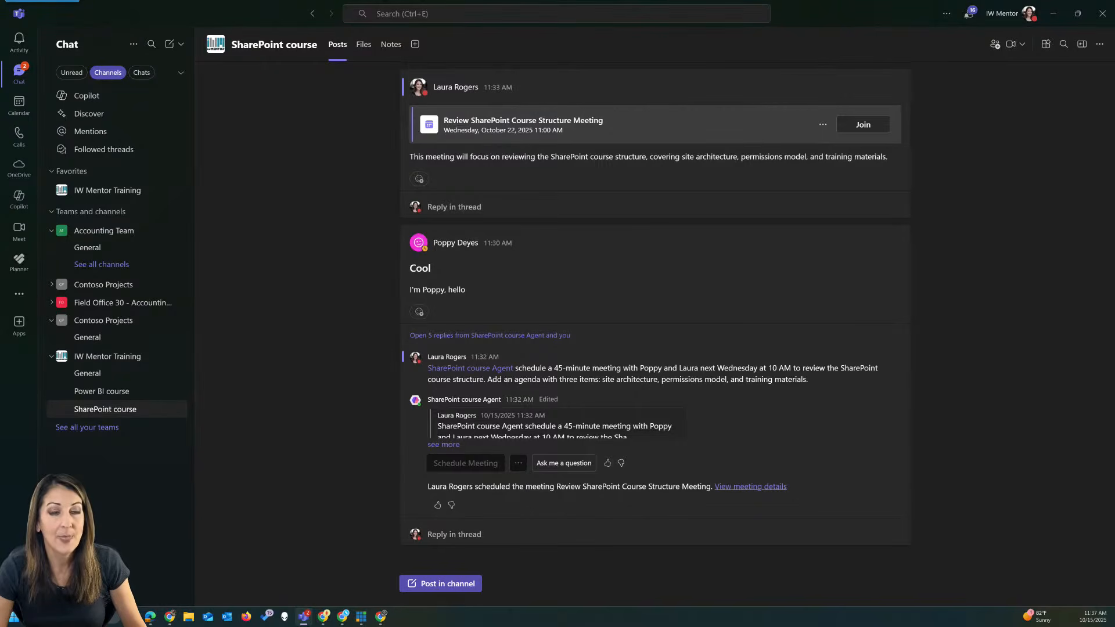
pyautogui.hotkey('alt', 'Tab')
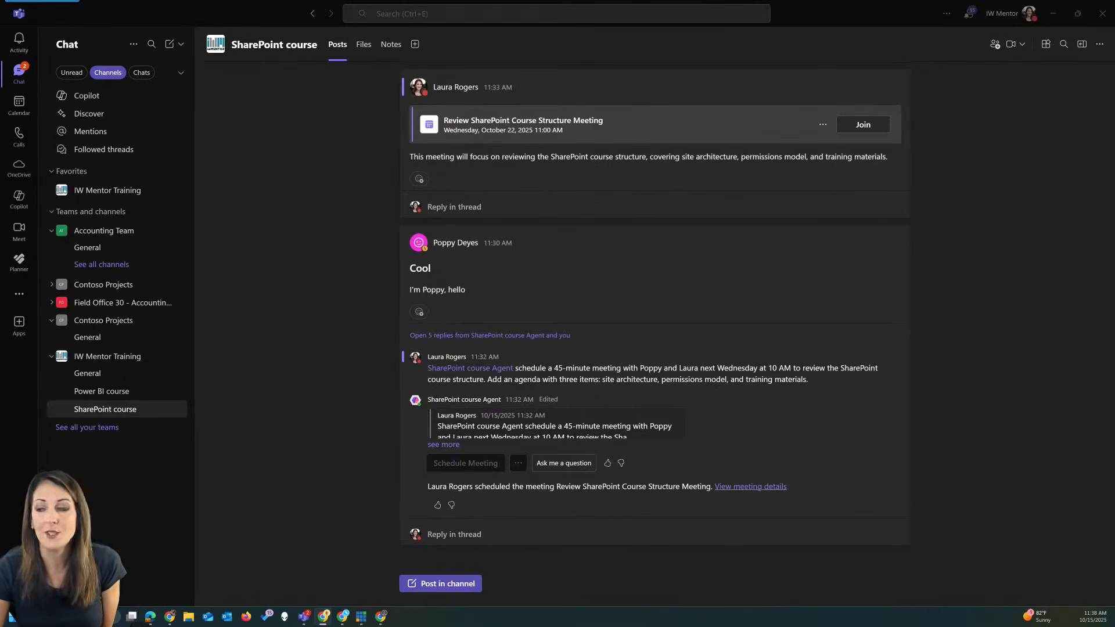
# - Look back through the channel's earlier posts, view the Copilot page with its agents, and return to the channel
pyautogui.scroll(3, 348, 263)
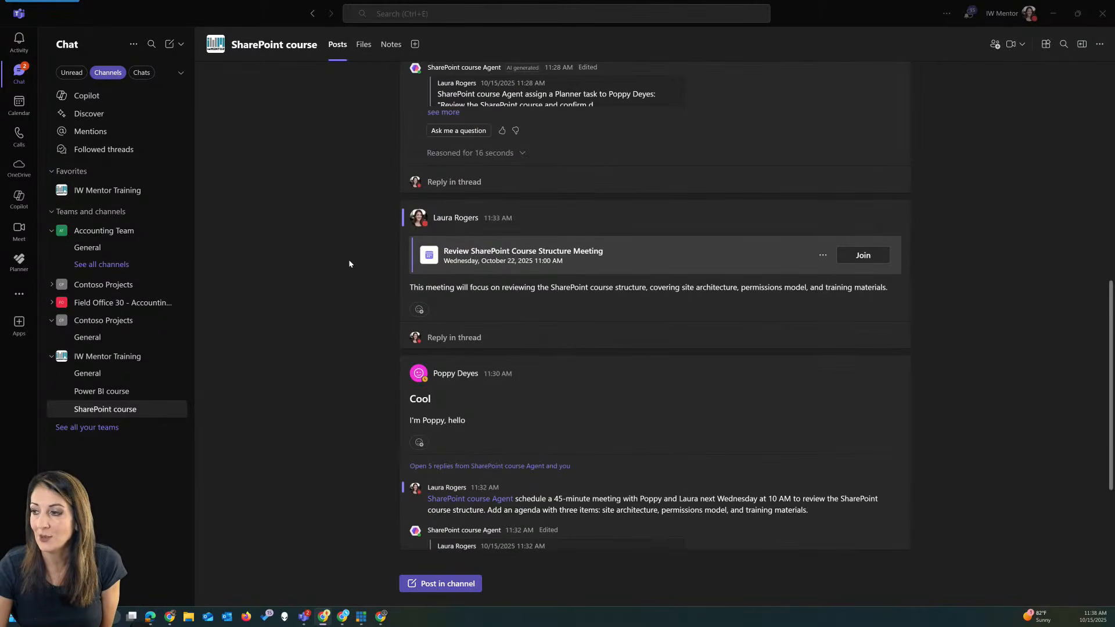
pyautogui.scroll(2, 341, 270)
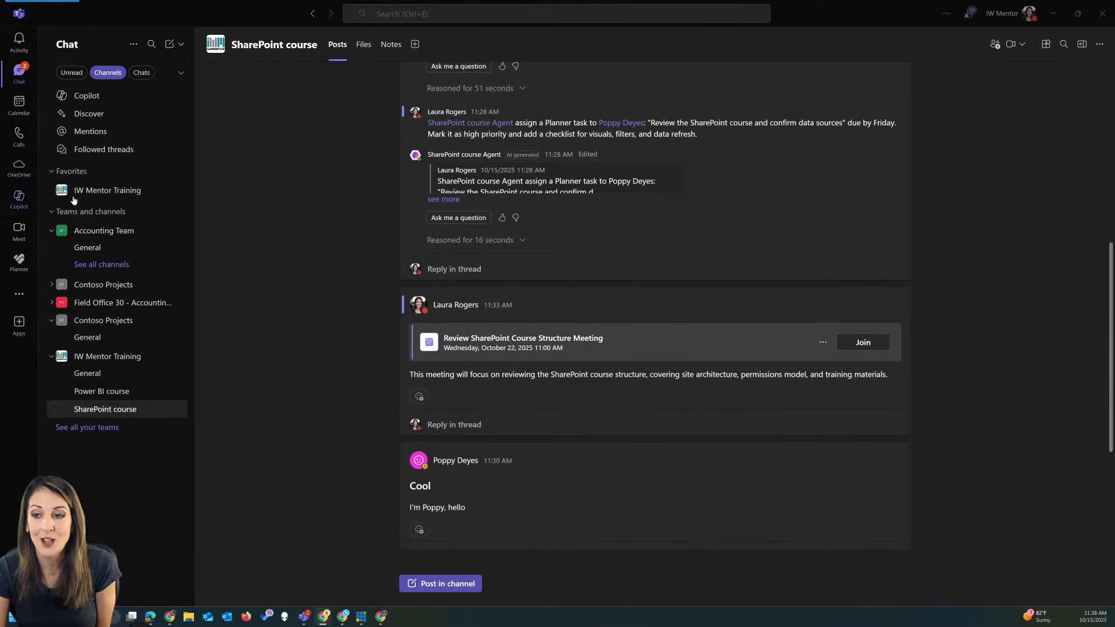
pyautogui.click(20, 199)
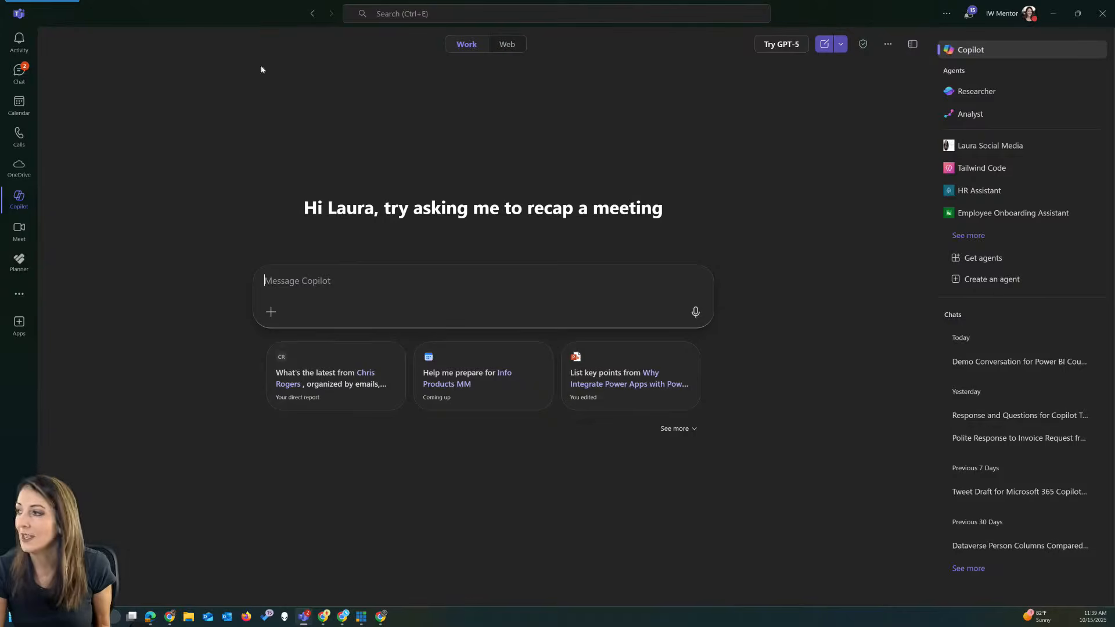
pyautogui.click(19, 72)
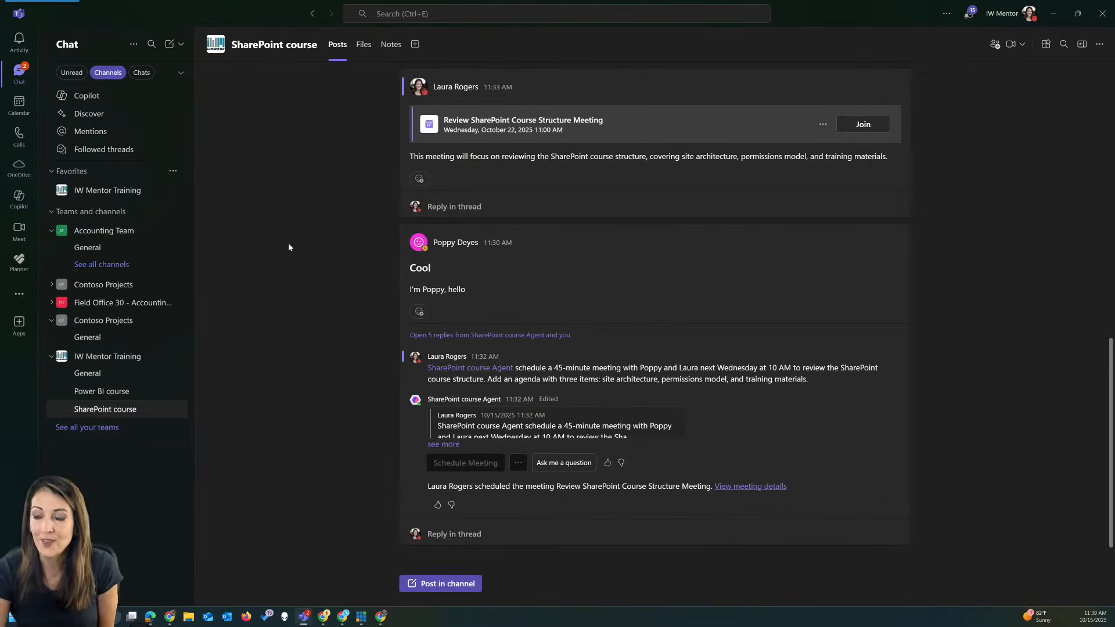